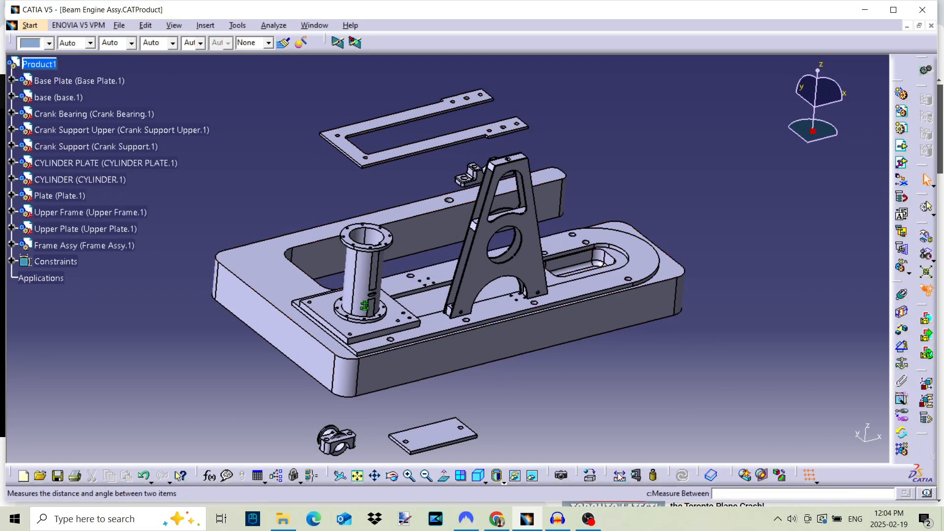
Measure the distance between the cylinder's axis and the axis of the frame's large round hole.
left_click(712, 474)
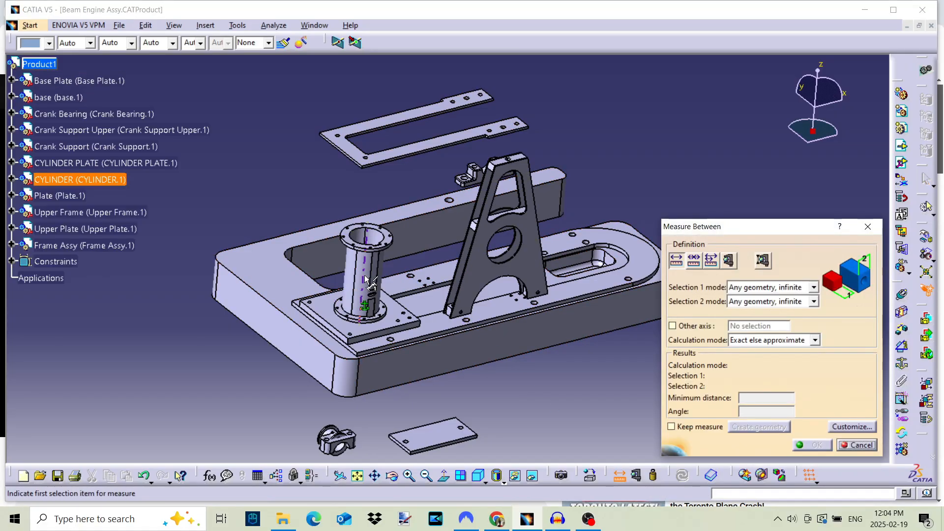
left_click(365, 276)
scroll(534, 298, "up", 1)
middle_click_drag(534, 298, 464, 210)
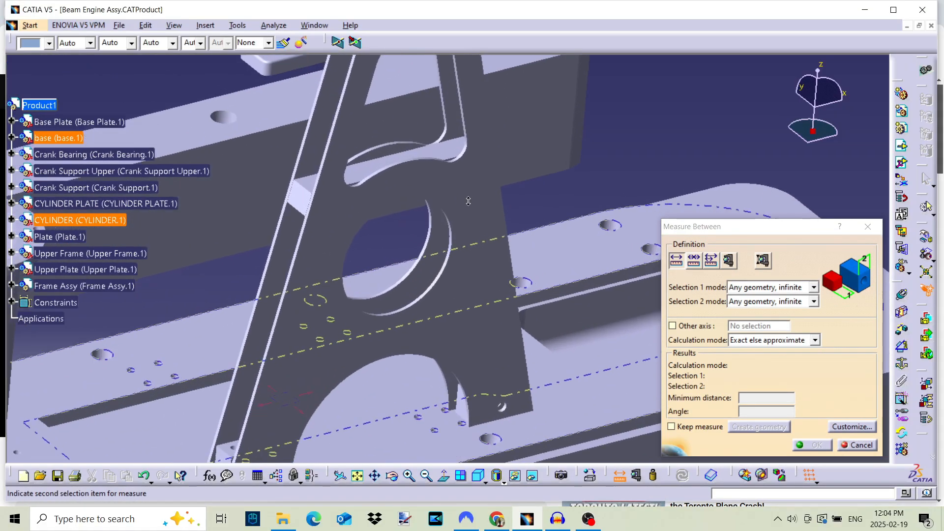
scroll(443, 295, "up", 5)
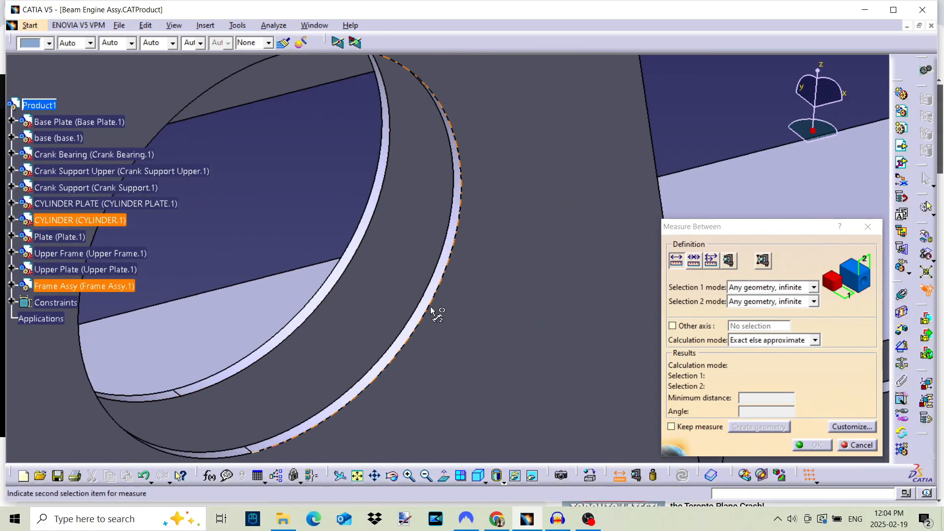
left_click(425, 312)
scroll(333, 173, "down", 6)
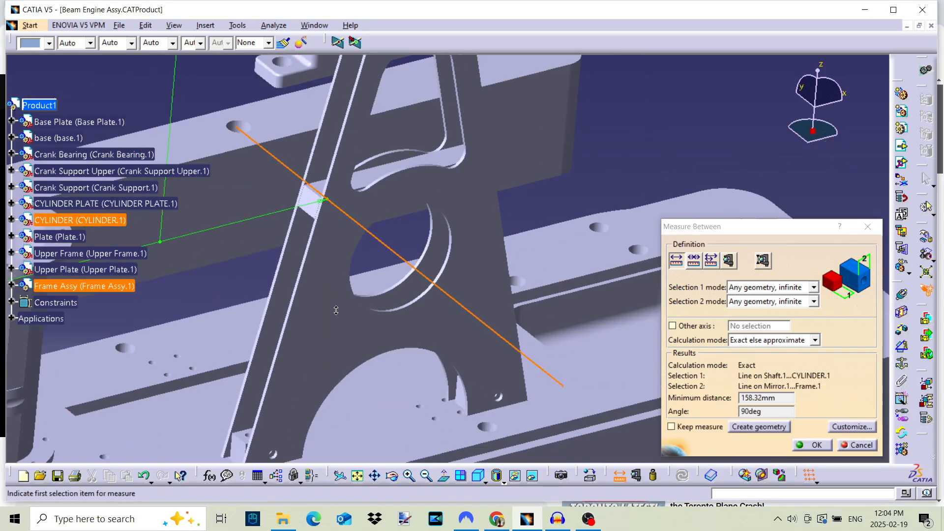
middle_click_drag(331, 288, 432, 422)
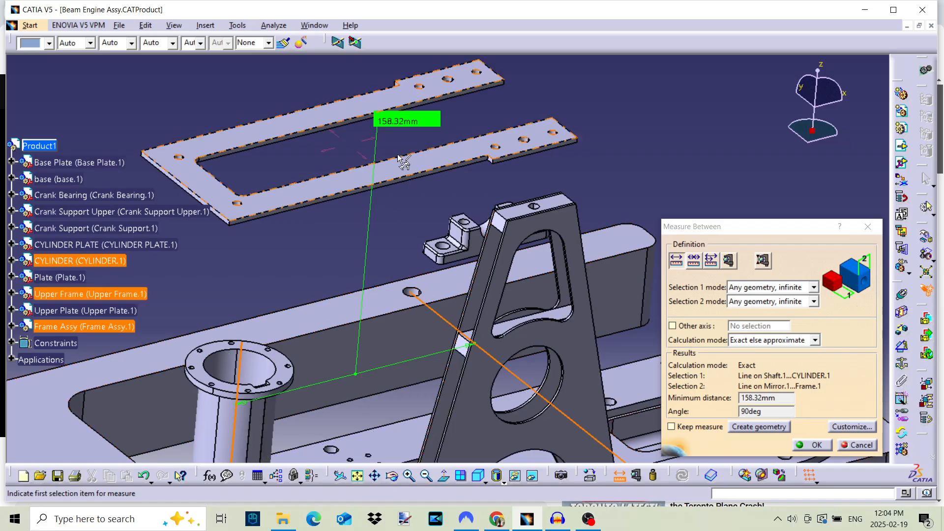
left_click(855, 446)
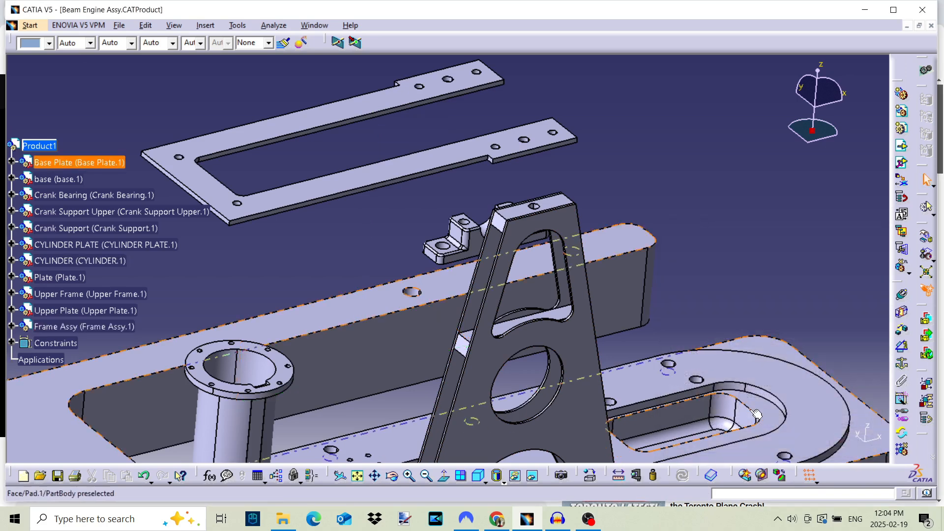
Measure the distance between the axis of the frame's large round hole and the crank support's bore axis.
middle_click_drag(761, 379, 516, 271)
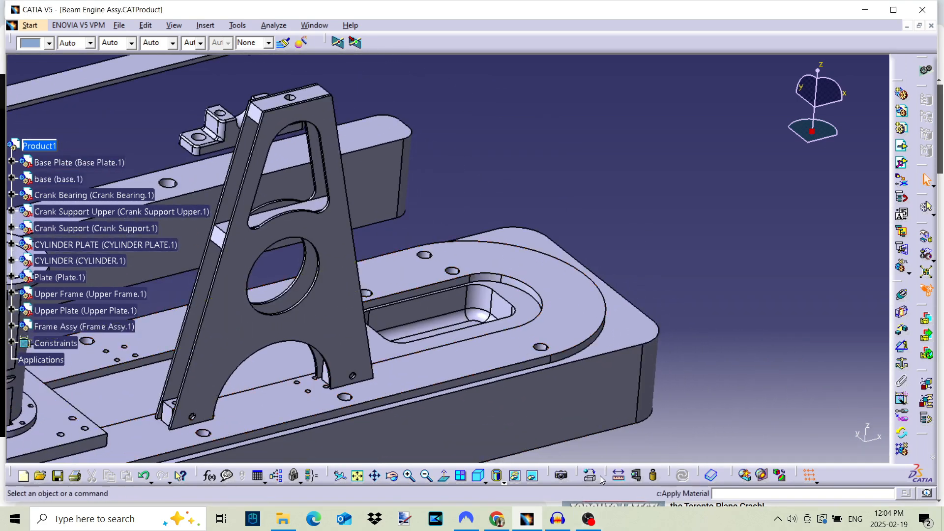
left_click(618, 477)
middle_click_drag(400, 316, 472, 249)
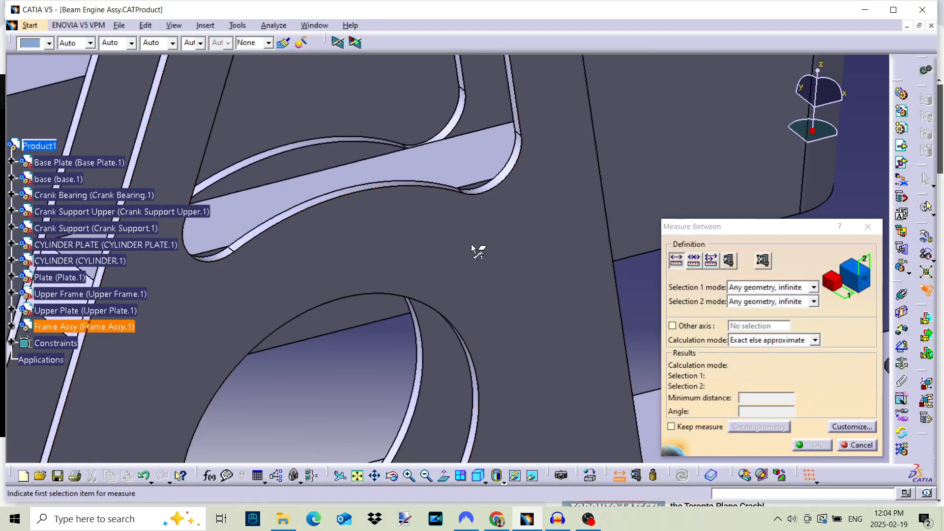
middle_click_drag(482, 394, 451, 375)
left_click(433, 391)
middle_click_drag(482, 297, 407, 455)
middle_click_drag(487, 236, 376, 350)
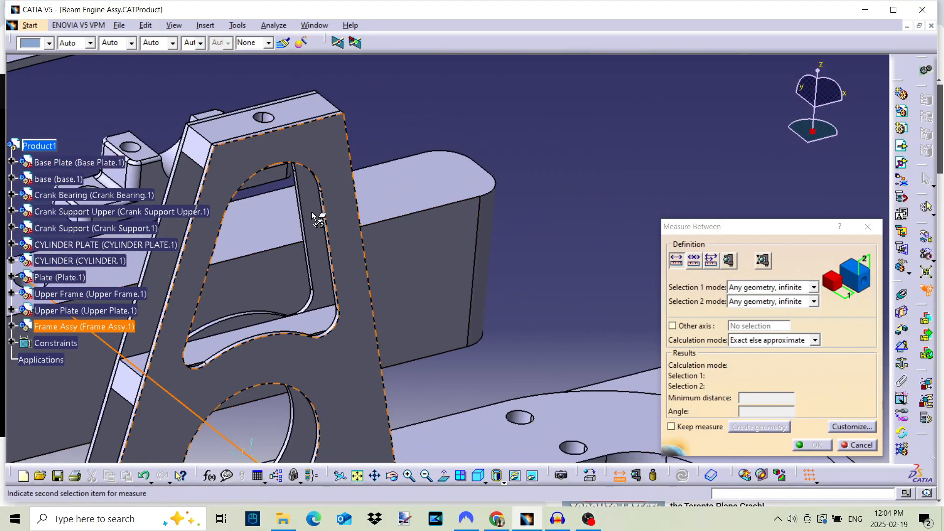
left_click(168, 158)
scroll(545, 277, "up", 1)
middle_click_drag(545, 277, 474, 327)
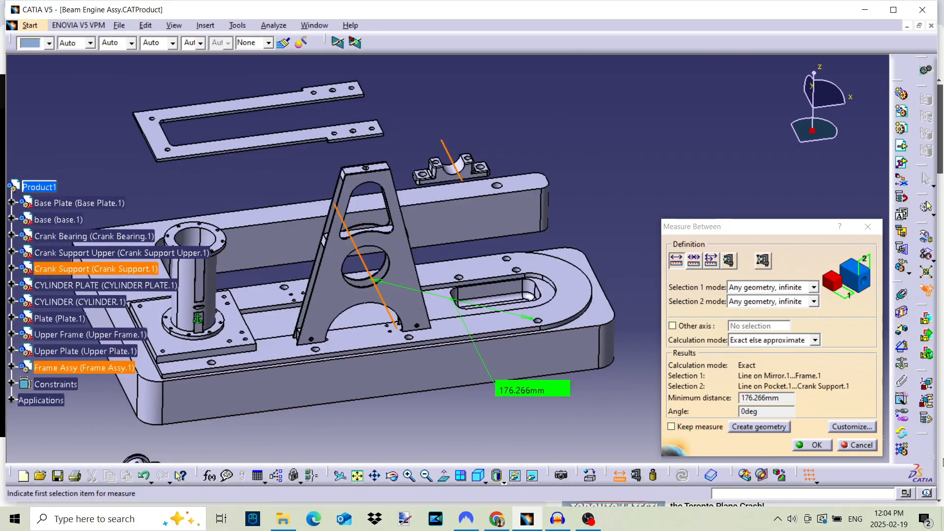
left_click(861, 445)
Expand the base part down to its PartBody features and activate it for editing within the assembly.
middle_click_drag(391, 313, 682, 335)
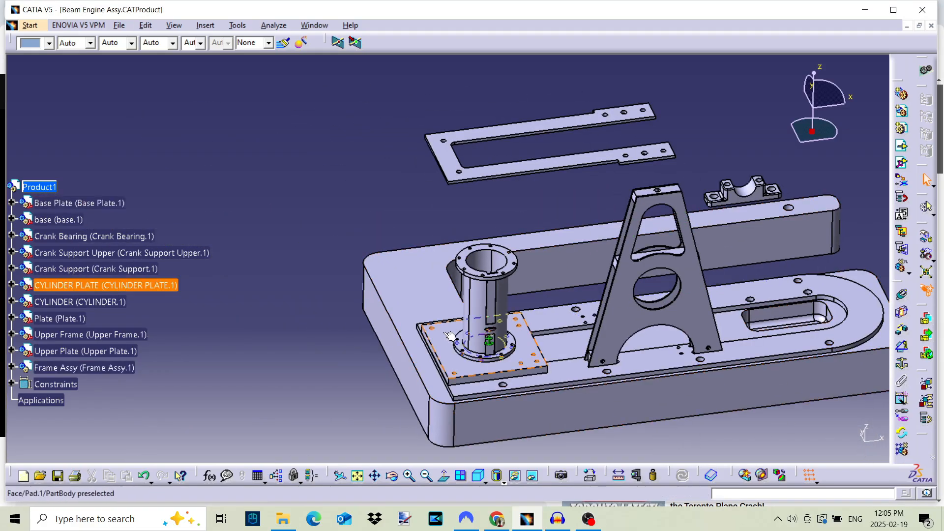
middle_click_drag(500, 348, 523, 274)
middle_click_drag(448, 236, 691, 291)
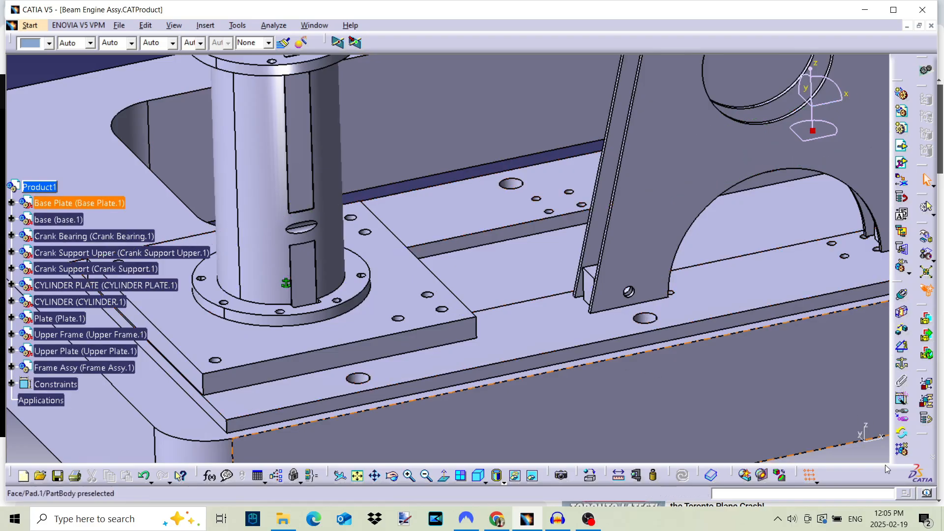
middle_click_drag(600, 228, 142, 82)
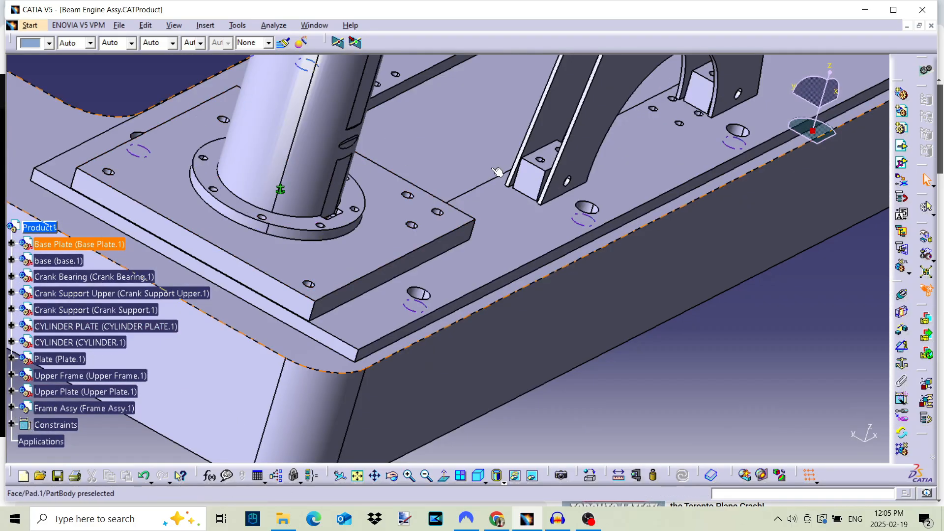
middle_click_drag(671, 141, 537, 216)
left_click(541, 219)
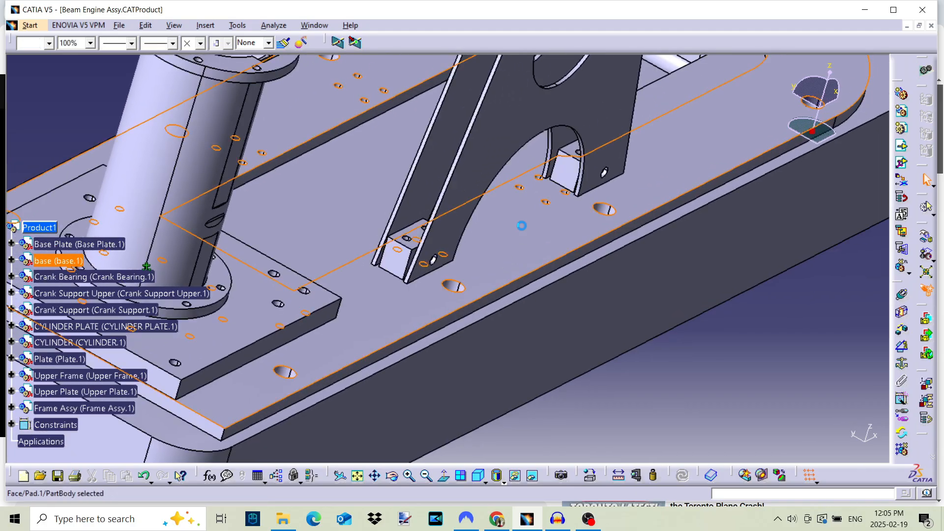
left_click(11, 261)
left_click(23, 277)
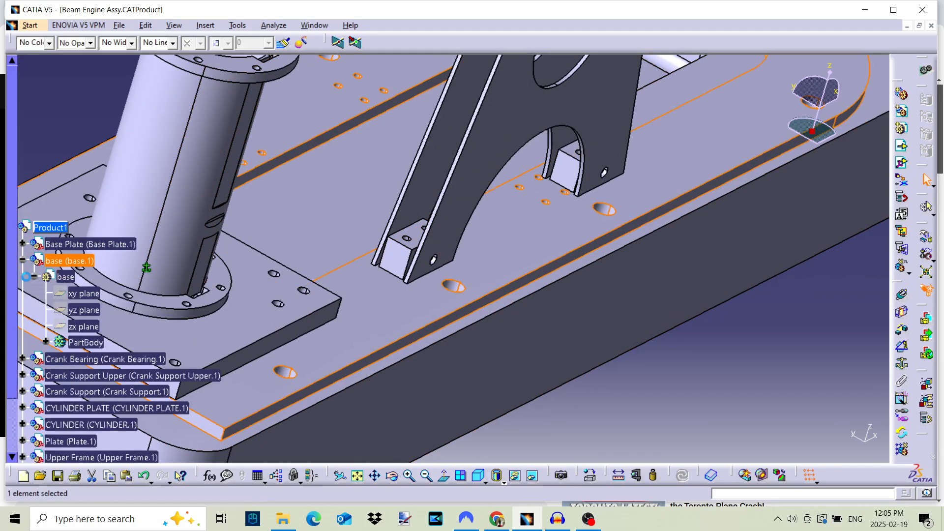
left_click(46, 342)
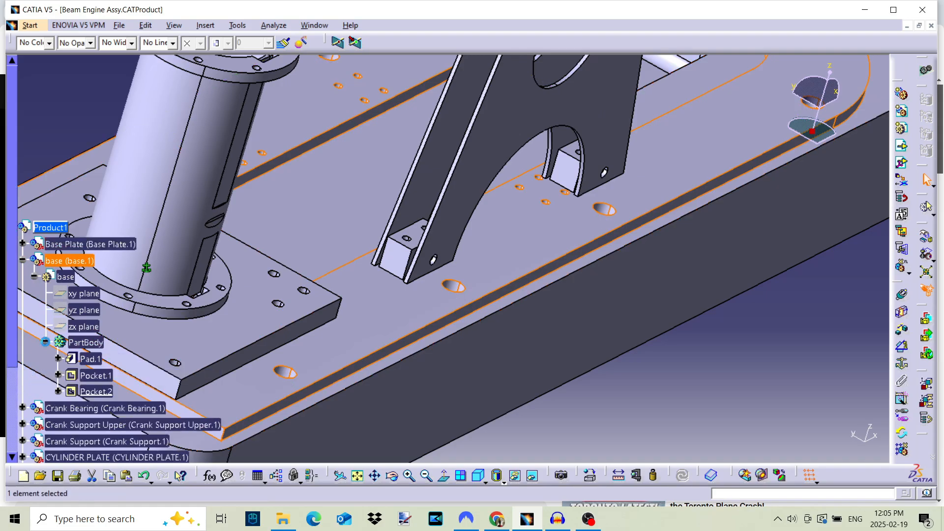
double_click(93, 360)
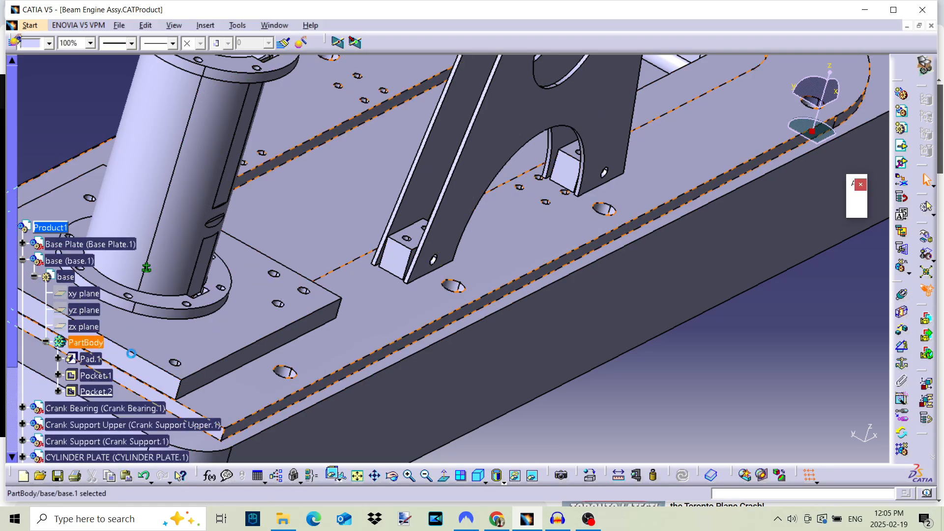
left_click(45, 342)
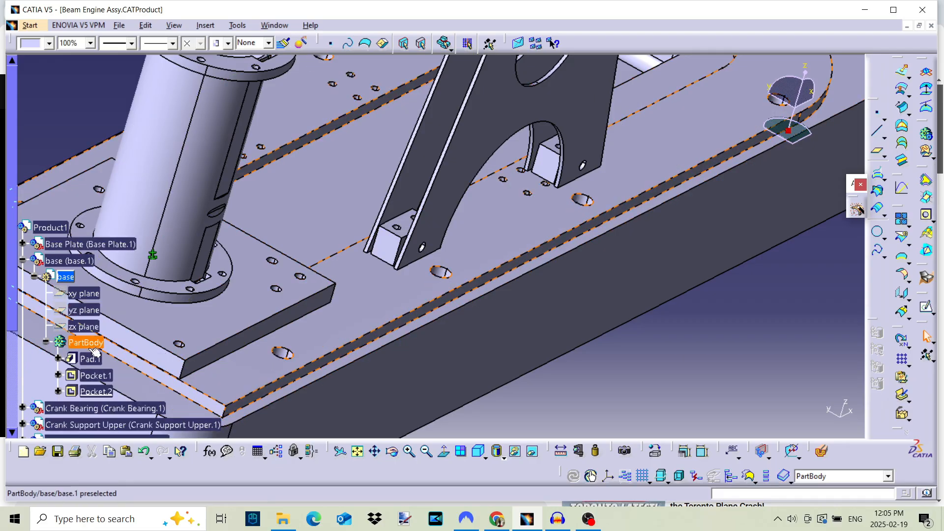
Open Sketch.1 of the base's Pad.1 to examine its outline dimensions, and exit the sketch.
left_click(58, 358)
double_click(106, 376)
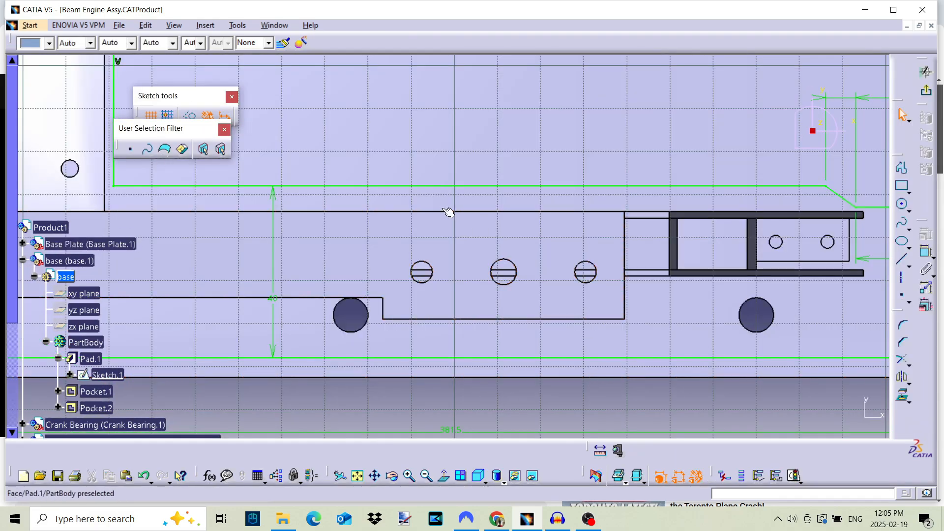
mouse_move(447, 211)
middle_mouse_down()
mouse_move(431, 244)
mouse_move(433, 300)
middle_mouse_up()
middle_click_drag(445, 243, 440, 304)
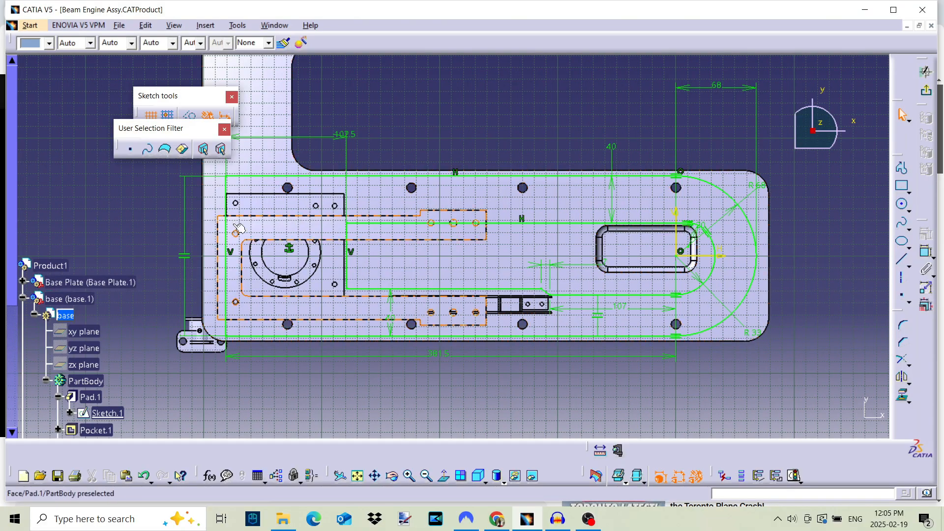
left_click(928, 92)
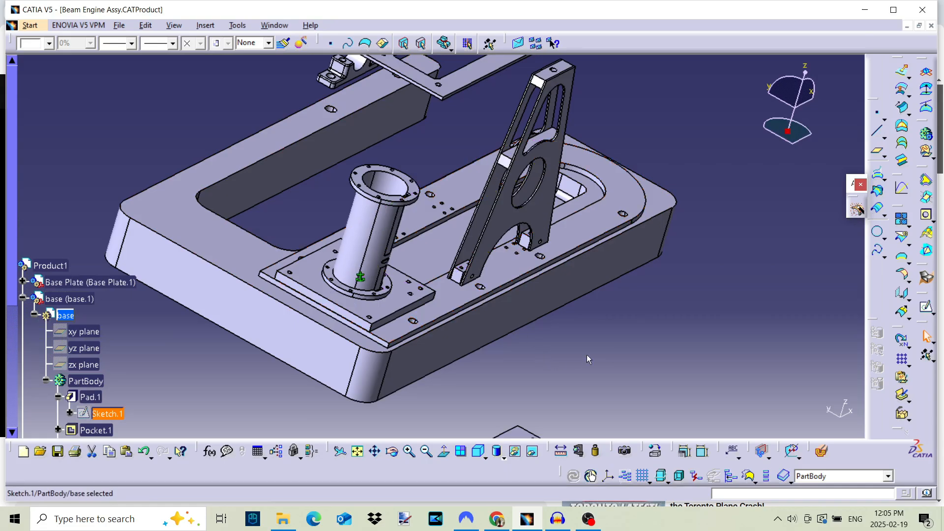
Measure the distance between the bolt hole in the frame's lower joint and the axis of the frame's large round hole.
middle_click_drag(536, 316, 560, 259, "ctrl")
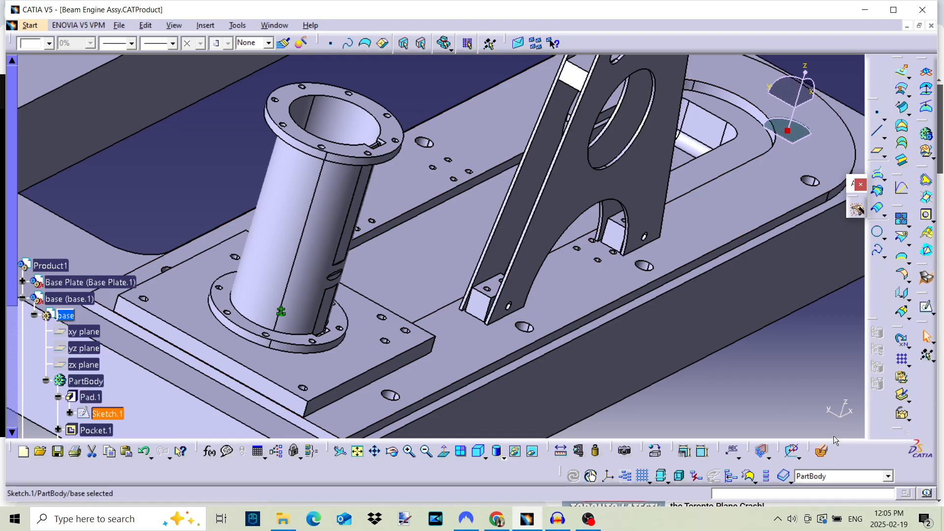
left_click(563, 456)
middle_click_drag(512, 304, 308, 327)
middle_click_drag(308, 328, 334, 296, "ctrl")
middle_click_drag(183, 373, 321, 315)
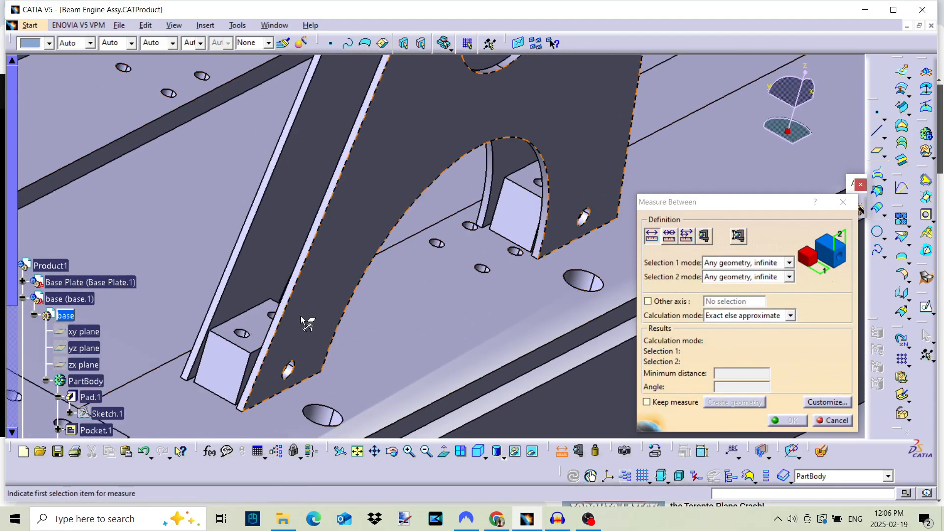
left_click(242, 334)
middle_click_drag(512, 140, 411, 357)
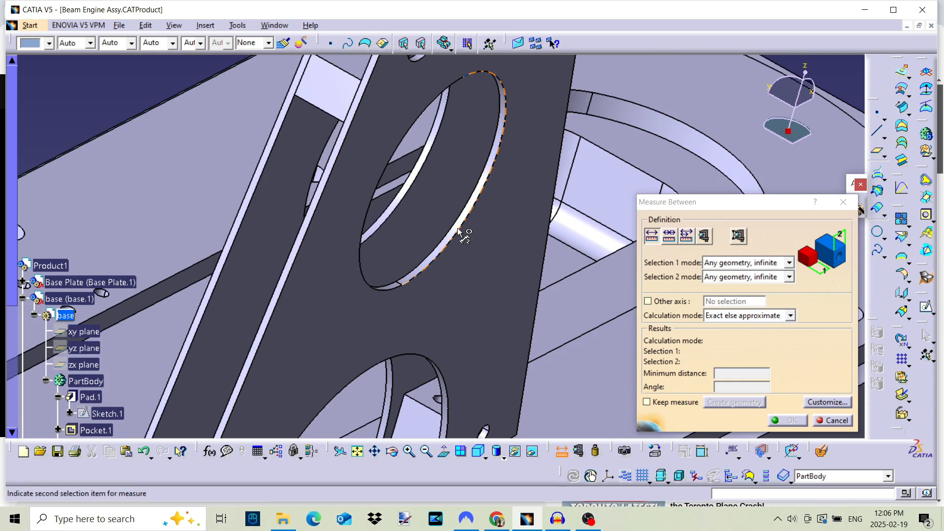
middle_click_drag(431, 278, 417, 342)
left_click(455, 234)
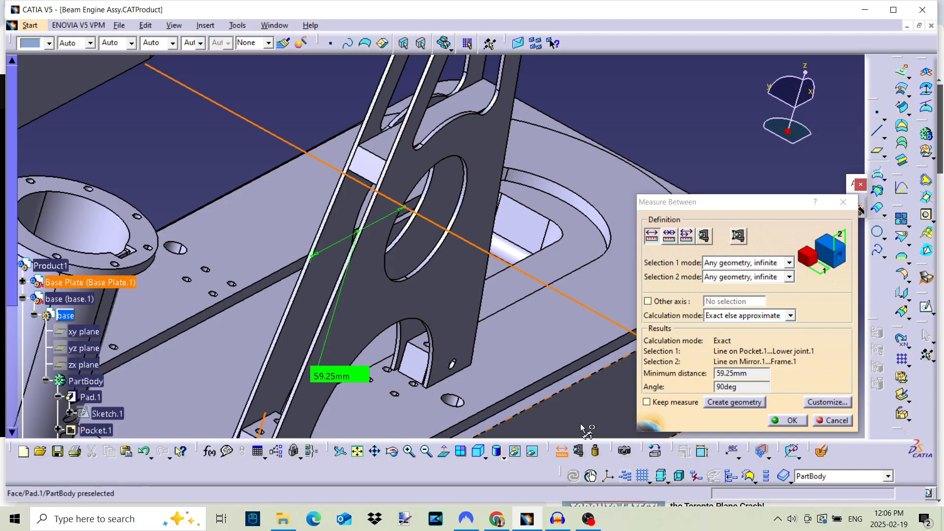
left_click(832, 421)
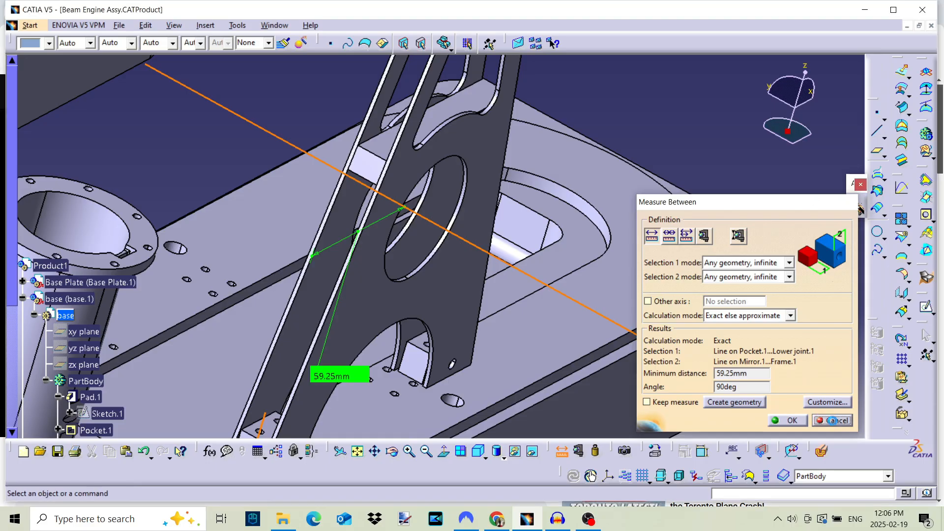
Open Sketch.3 under the base part's Pocket.2, which holds the small mounting holes, for editing.
middle_click_drag(258, 240, 312, 261)
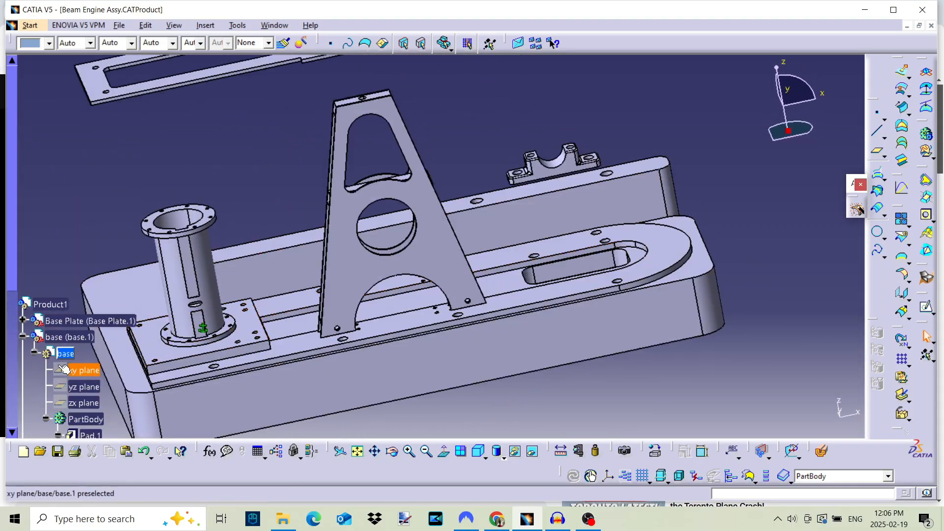
scroll(83, 371, "down", 3)
left_click(96, 391)
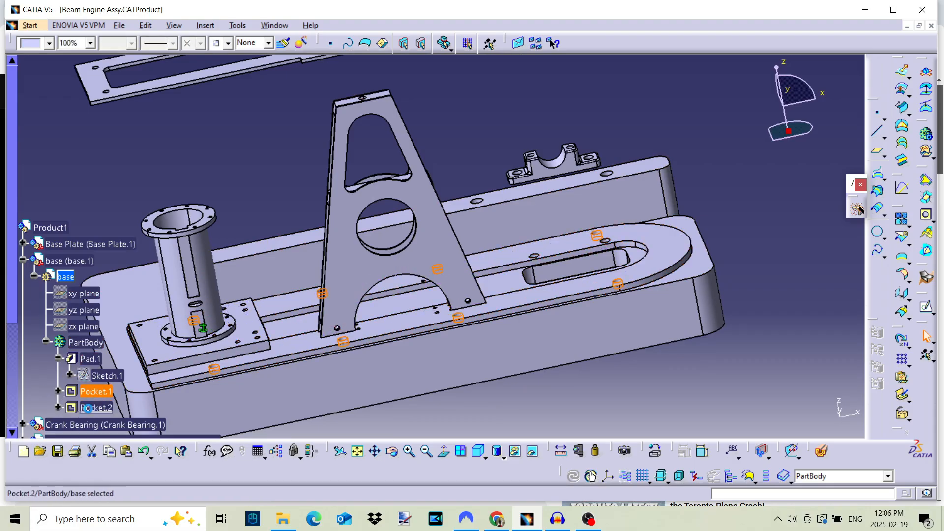
left_click(64, 410)
left_click(58, 408)
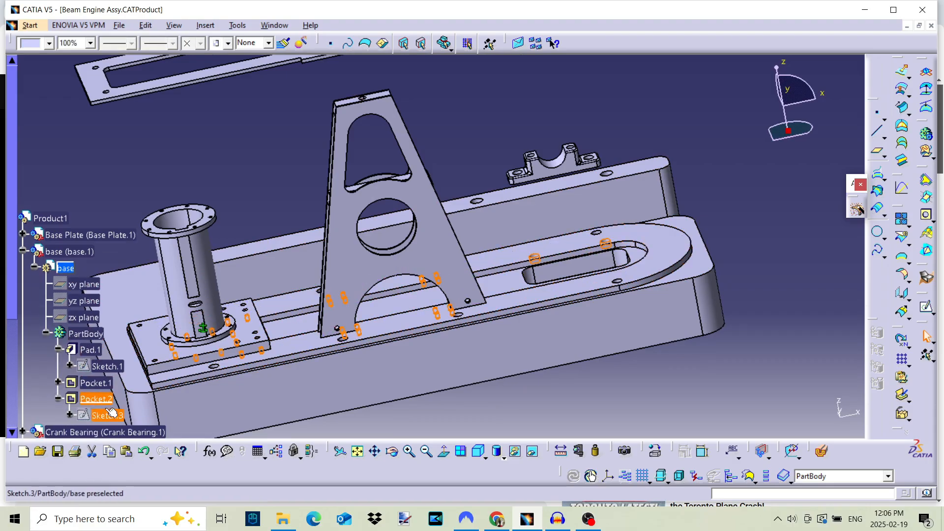
double_click(109, 416)
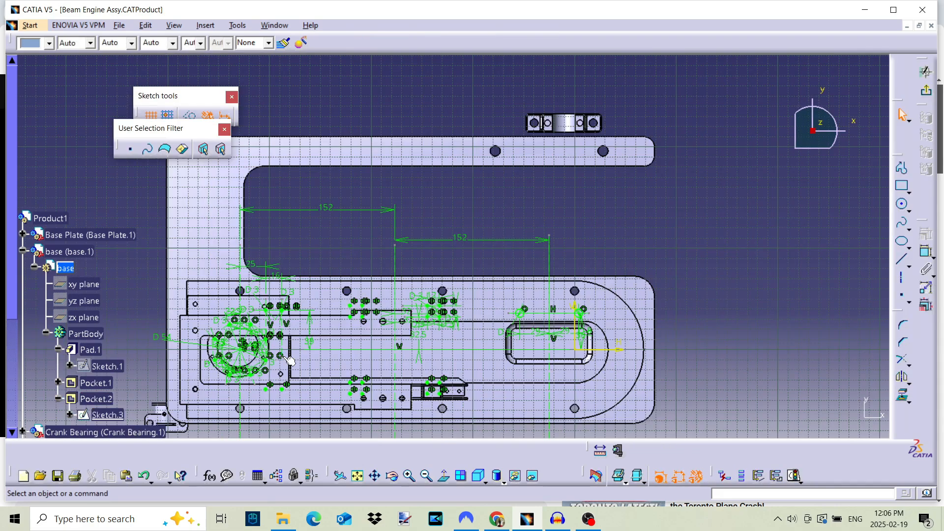
Switch the 3D background geometry behind Sketch.3 to low-intensity display.
mouse_move(340, 360)
middle_mouse_down()
mouse_move(403, 202)
mouse_move(470, 231)
middle_mouse_up()
left_click(383, 264)
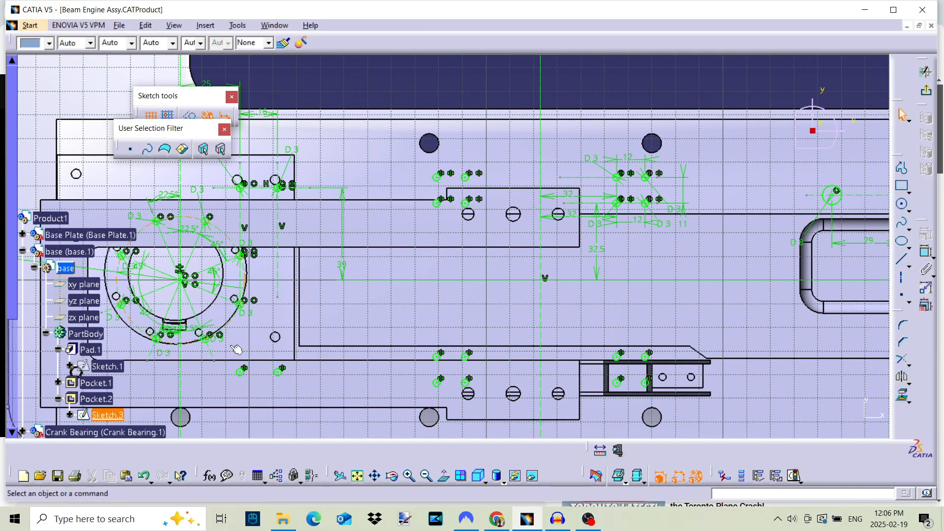
mouse_move(375, 326)
middle_mouse_down()
mouse_move(422, 320)
mouse_move(246, 317)
middle_mouse_up()
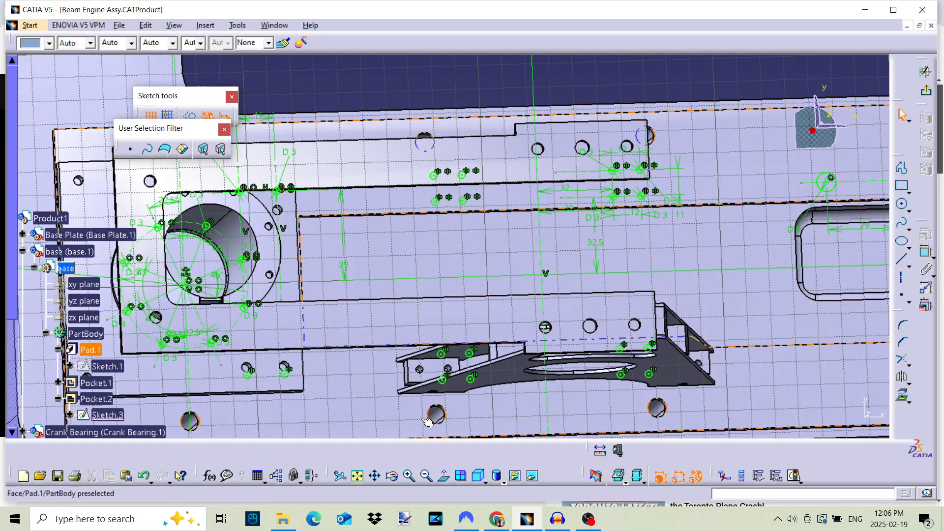
scroll(445, 240, "up", 1)
middle_click_drag(444, 239, 456, 276)
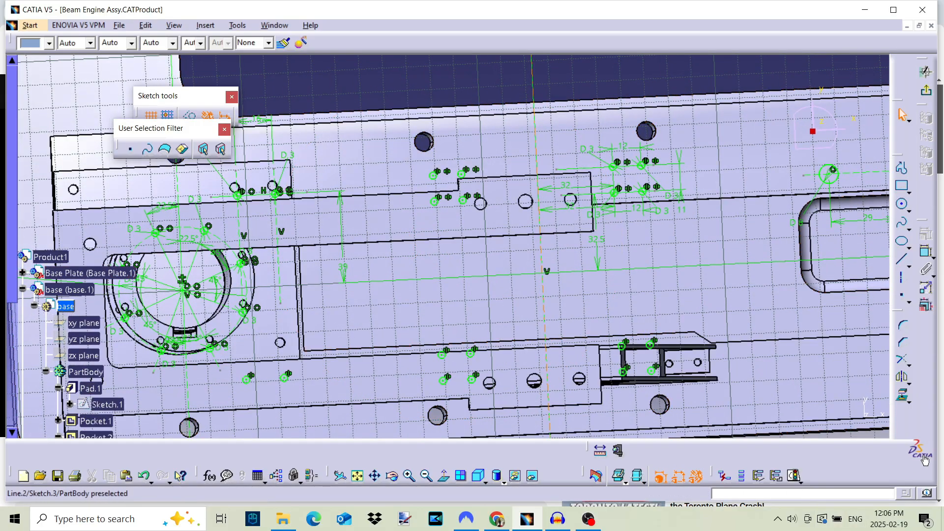
left_click(624, 483)
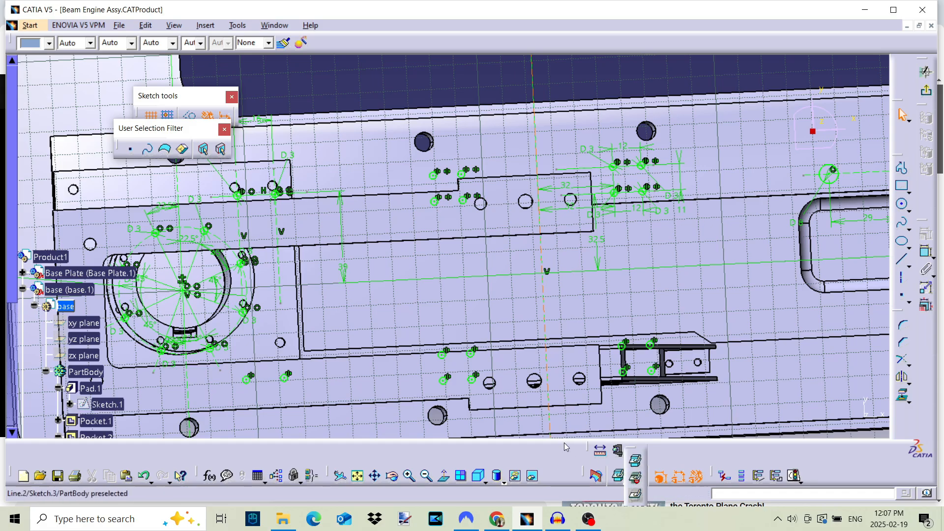
left_click(636, 491)
middle_click_drag(416, 330, 557, 322)
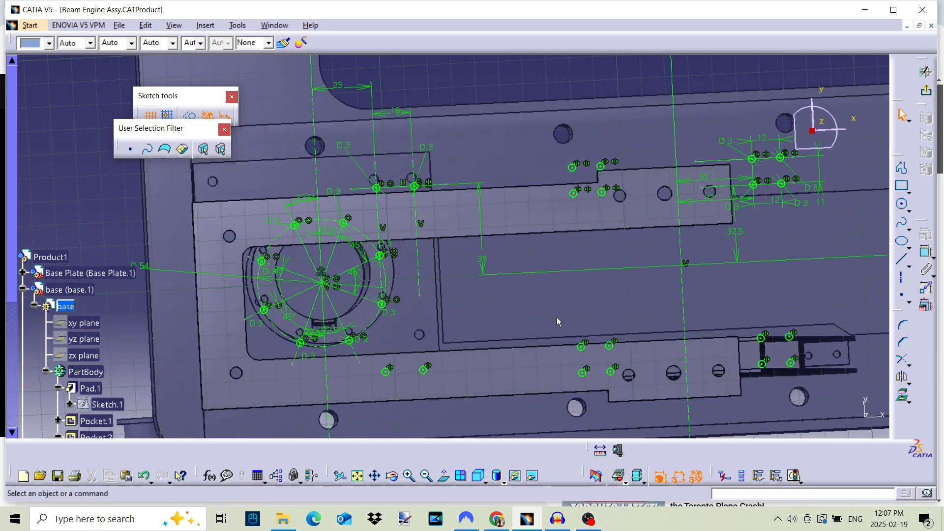
View Sketch.3 normal to its plane and examine the positioning dimensions of the small mounting holes.
left_click(444, 477)
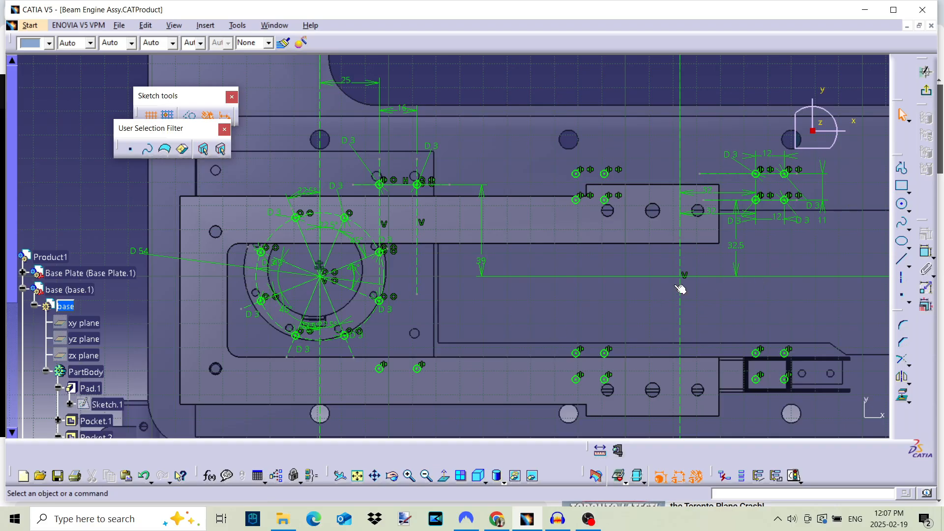
mouse_move(707, 317)
middle_mouse_down()
mouse_move(517, 322)
mouse_move(529, 268)
mouse_move(452, 320)
middle_mouse_up()
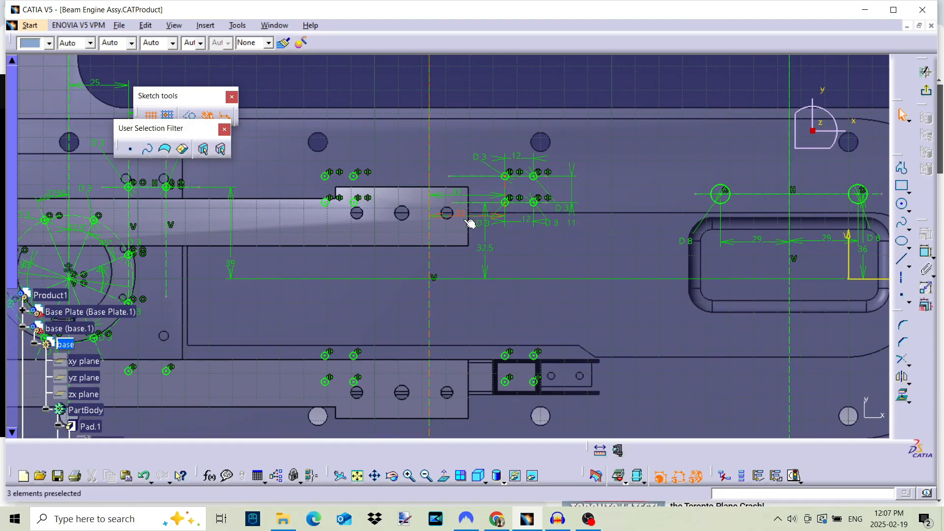
mouse_move(532, 225)
middle_mouse_down()
mouse_move(555, 189)
mouse_move(496, 295)
middle_mouse_up()
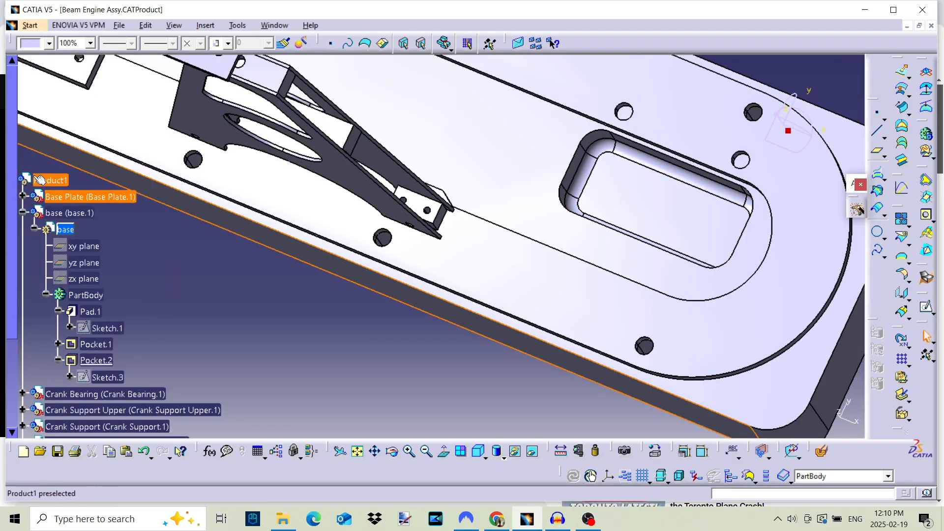
Activate the top-level Product1 and snap the bolt-hole axis of the frame's lower joint onto the matching small mounting hole's axis in the base.
double_click(54, 182)
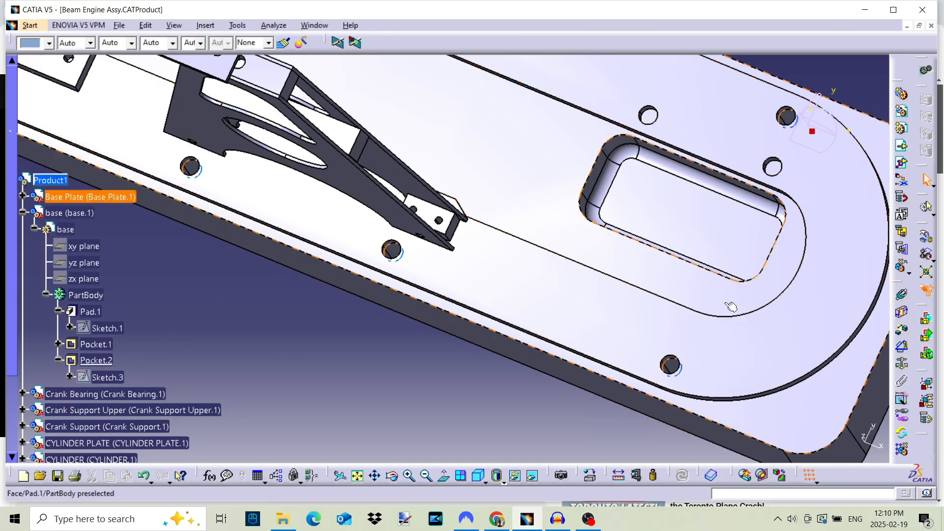
left_click(926, 255)
middle_click_drag(459, 301, 189, 207)
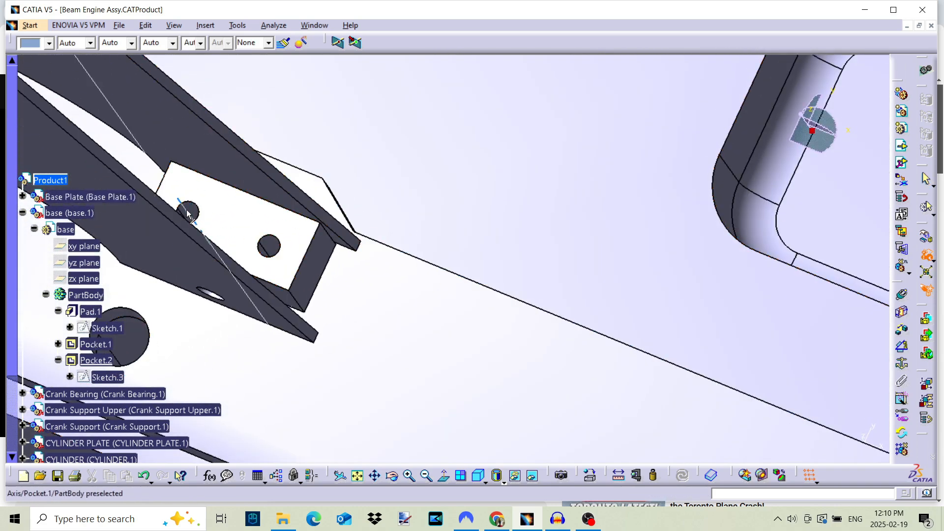
middle_click_drag(190, 213, 586, 217)
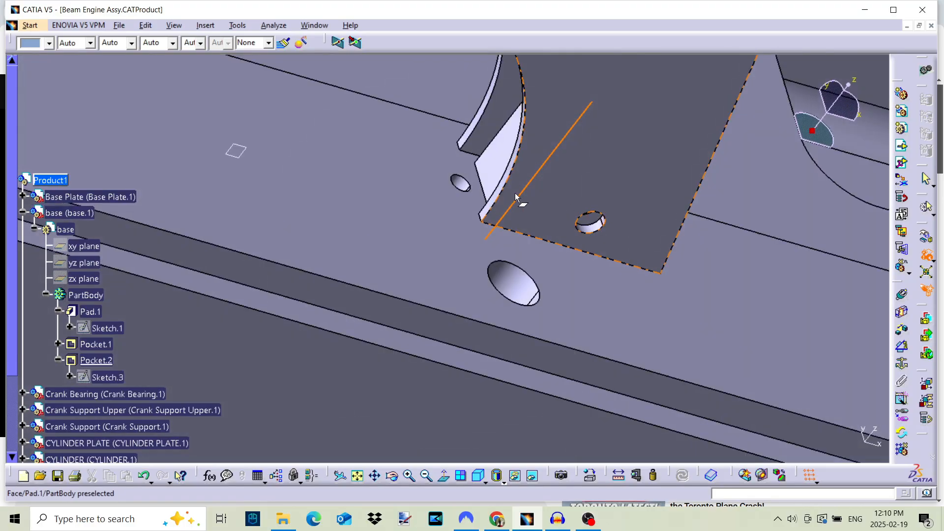
left_click(462, 187)
middle_click_drag(449, 181, 493, 322)
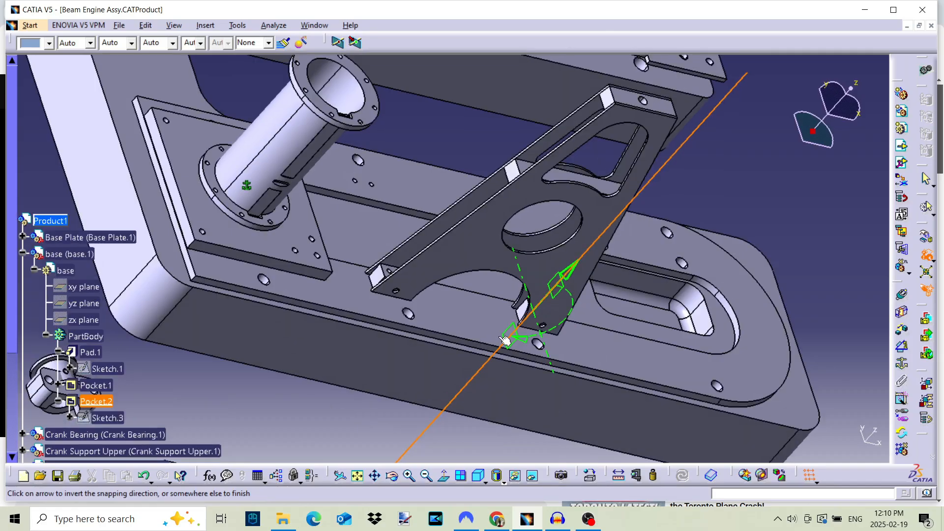
left_click(311, 427)
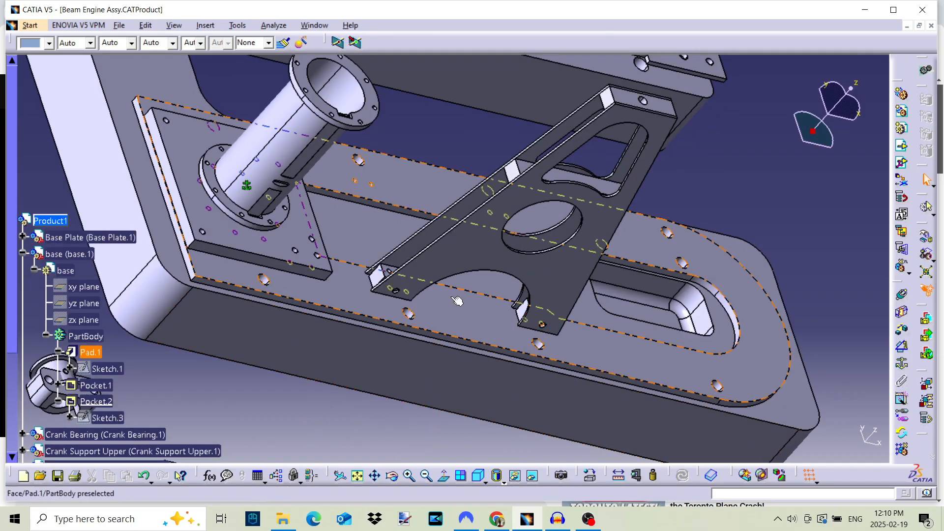
right_click(456, 280)
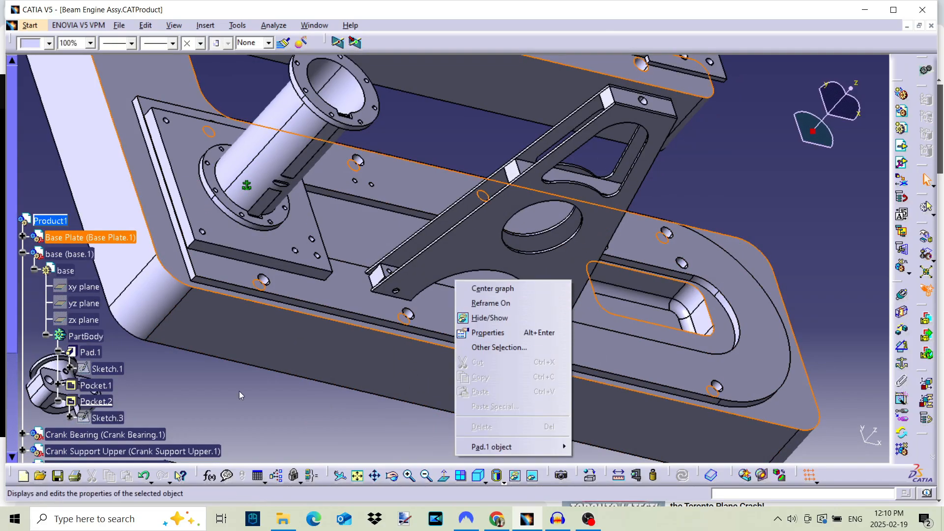
left_click(229, 405)
Measure the distance between the cylinder's axis and the axis of the frame's large round hole.
middle_click_drag(261, 400, 553, 273)
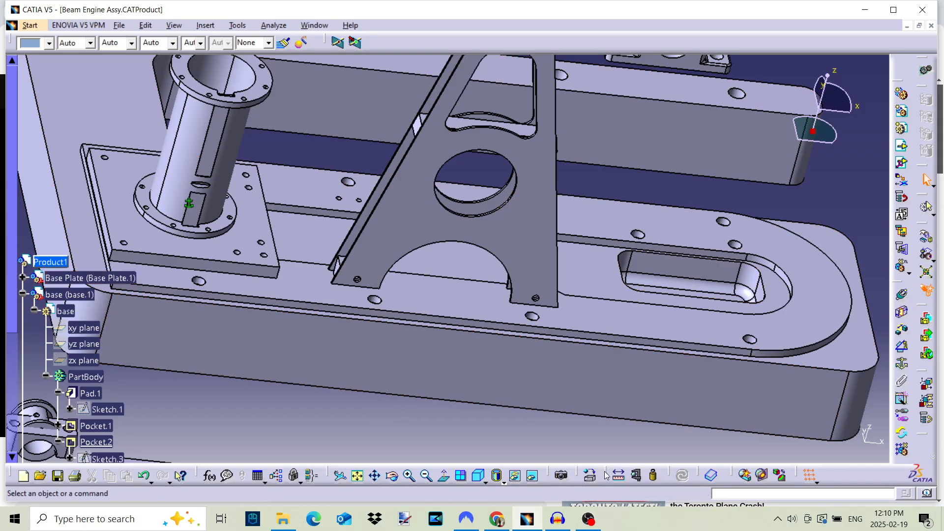
left_click(620, 476)
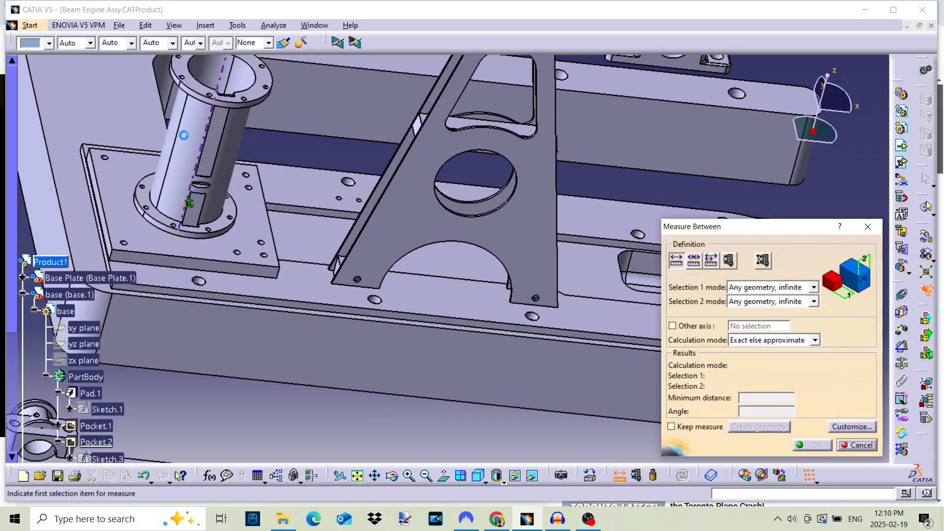
left_click(191, 147)
middle_click_drag(491, 248, 473, 109)
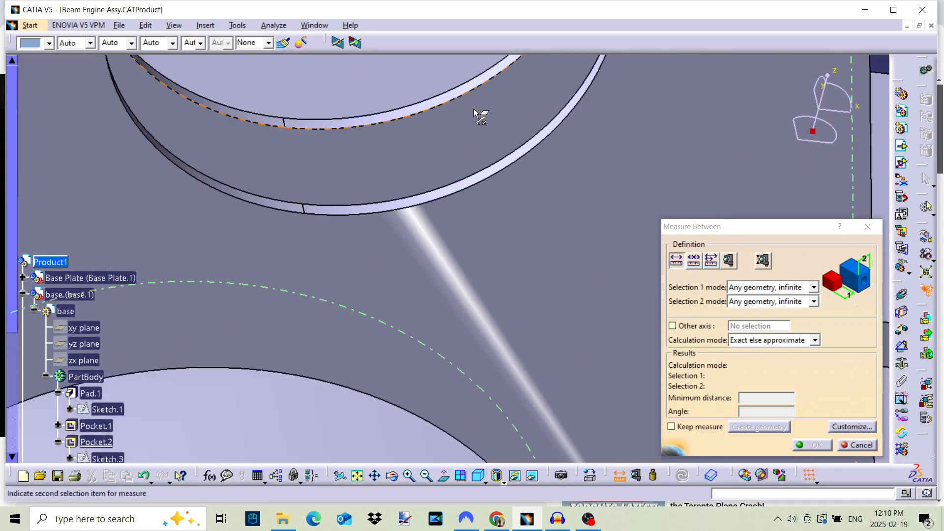
left_click(413, 202)
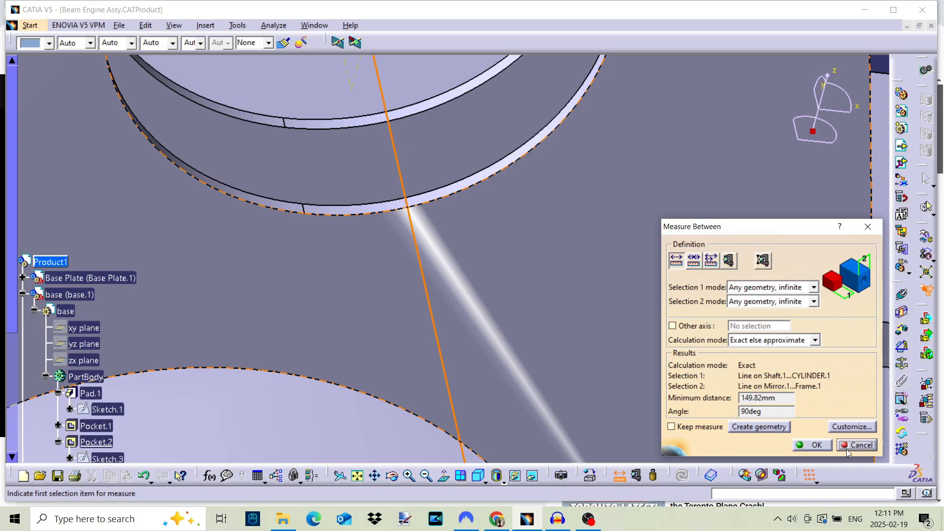
left_click(859, 446)
Hide the CYLINDER component so the cylinder plate's central hole is exposed.
middle_click_drag(506, 251, 500, 416)
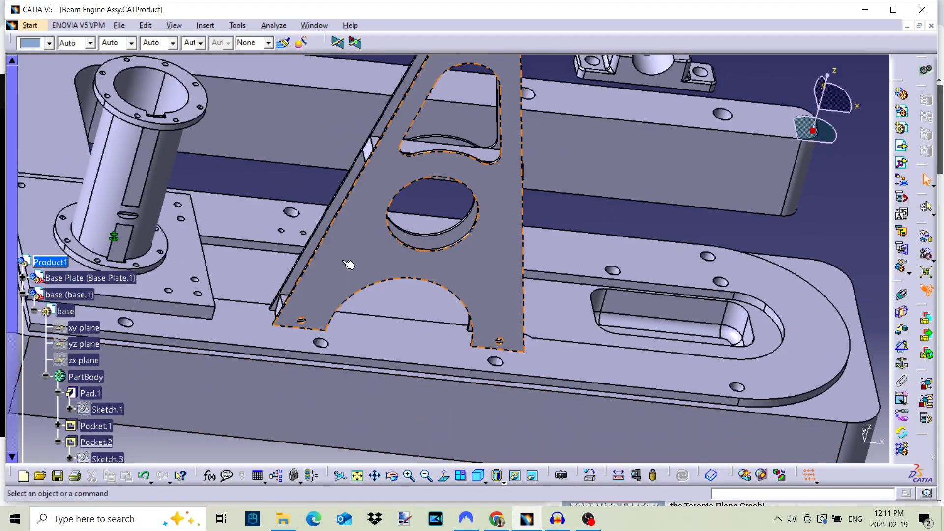
middle_click_drag(342, 257, 481, 341)
scroll(72, 362, "down", 6)
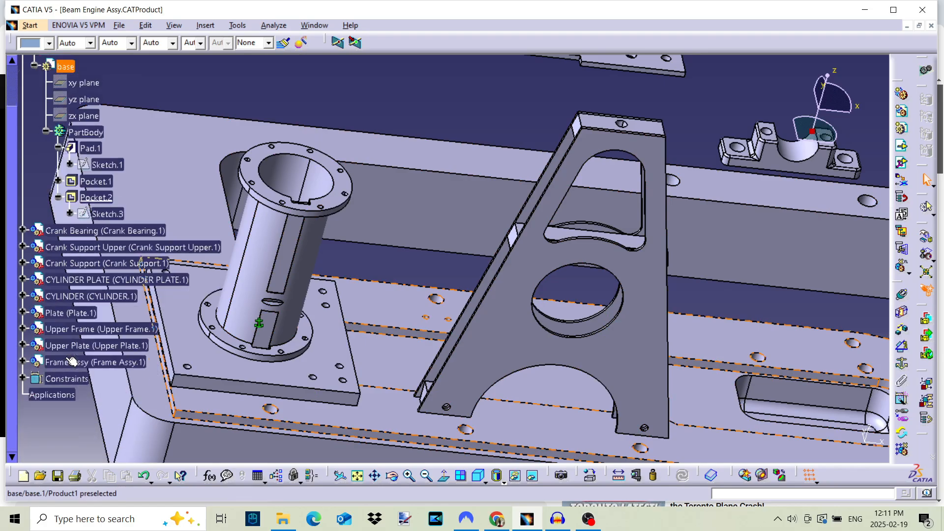
right_click(89, 299)
left_click(123, 89)
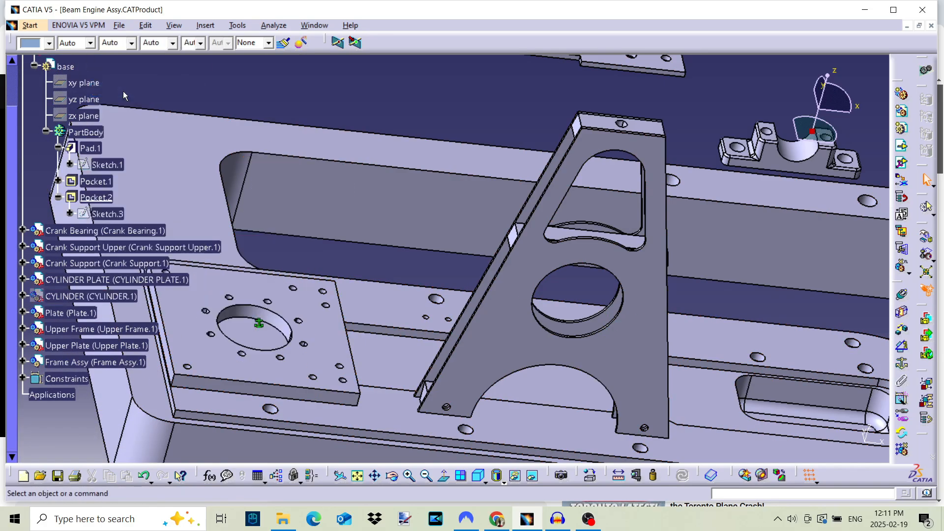
Measure the distance between the axes of the cylinder plate's central hole and the frame's large round hole.
left_click(283, 323)
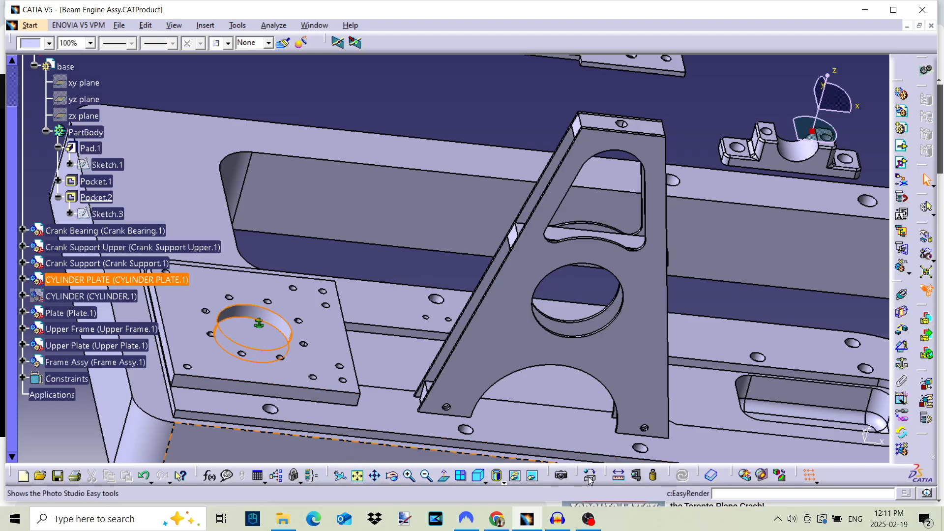
left_click(627, 479)
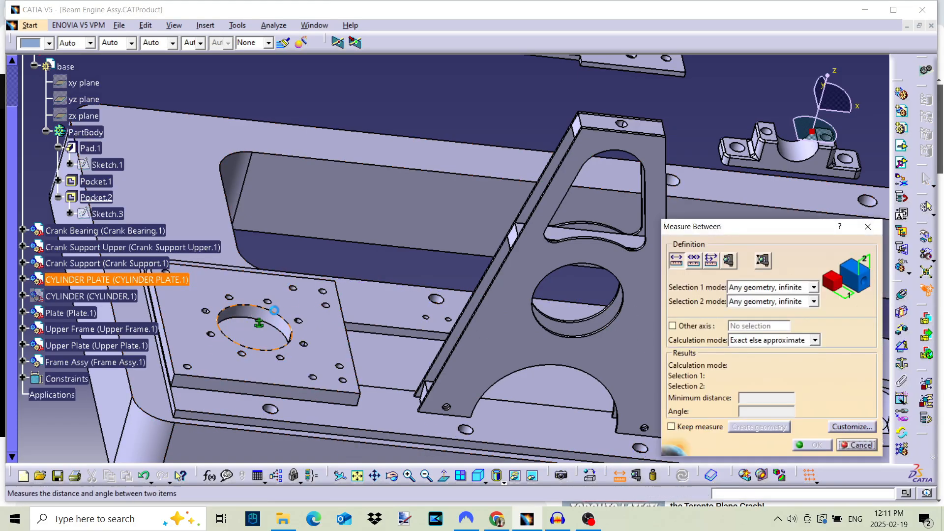
left_click(278, 323)
middle_click_drag(608, 334, 423, 150)
scroll(237, 408, "up", 1)
middle_click_drag(237, 409, 389, 221)
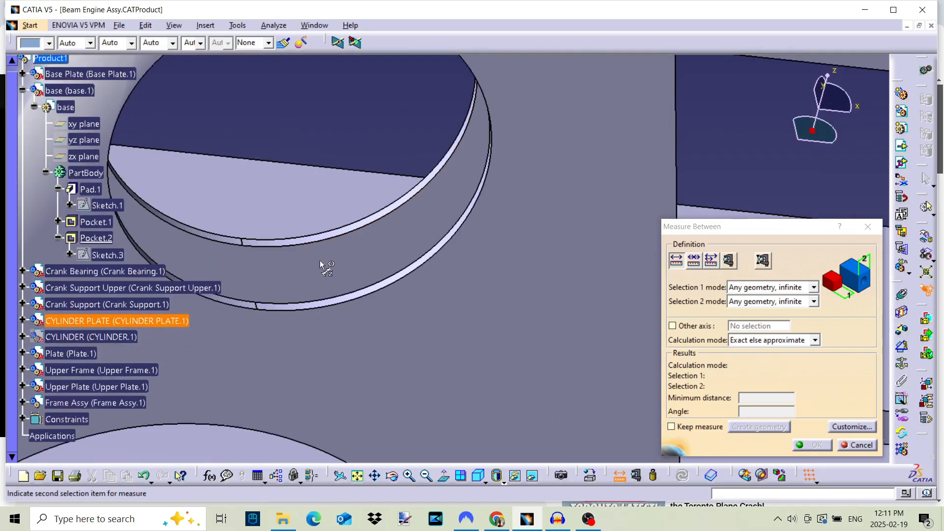
middle_click_drag(291, 307, 312, 240)
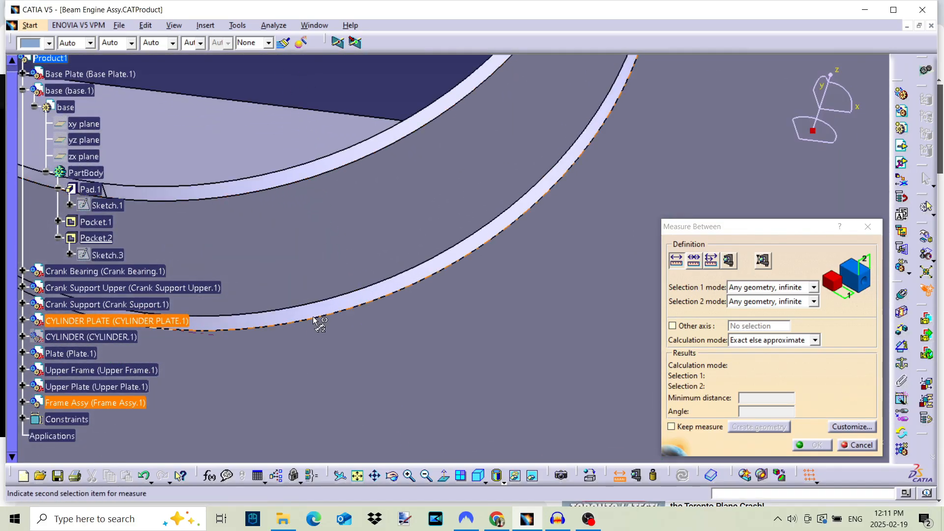
left_click(313, 312)
middle_click_drag(413, 224, 408, 362)
middle_click_drag(279, 246, 646, 364)
scroll(439, 326, "up", 1)
middle_click_drag(440, 326, 448, 260)
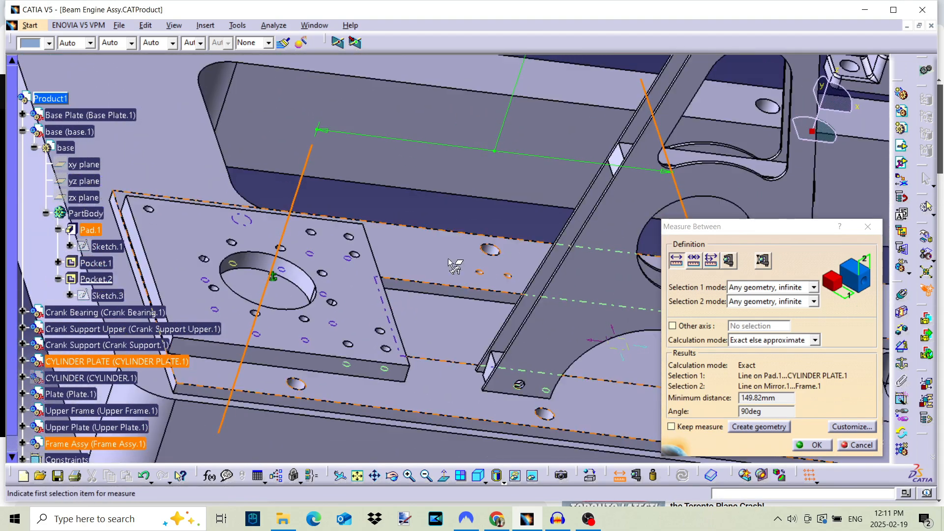
left_click(861, 447)
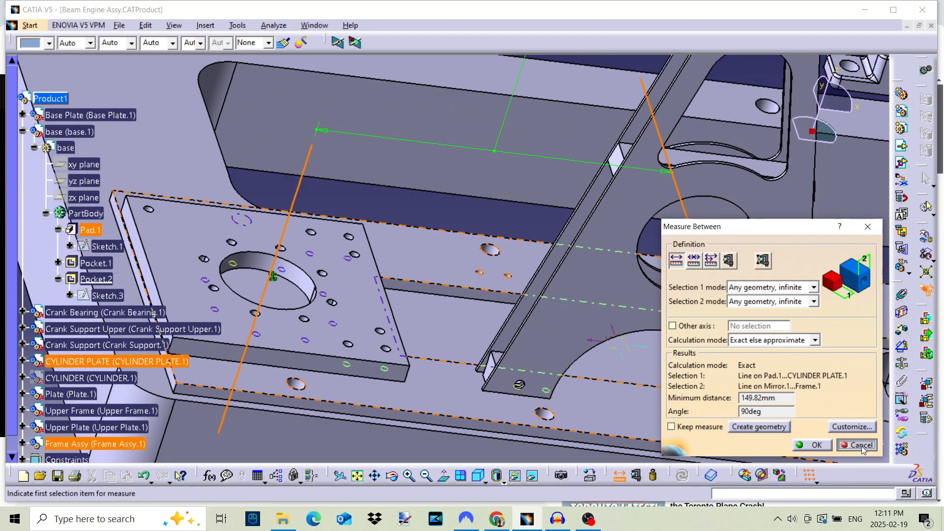
left_click(861, 445)
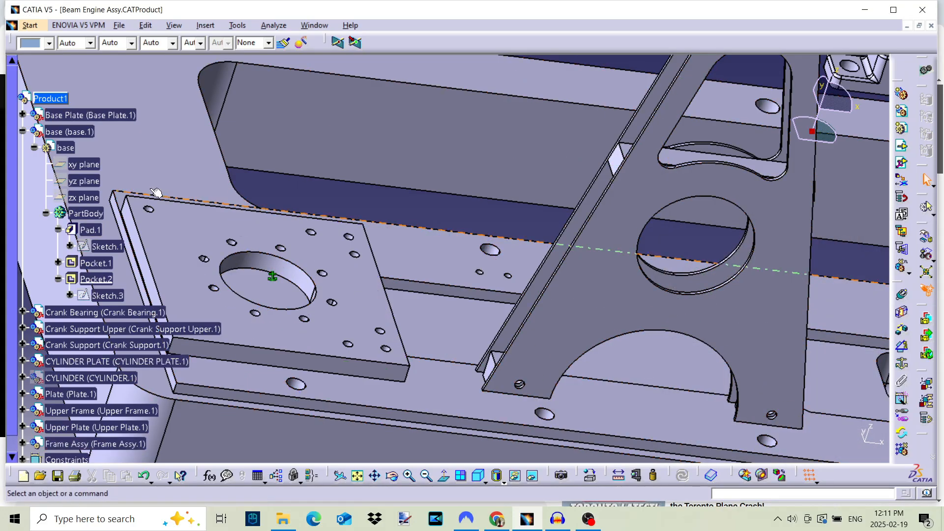
Open Sketch.3 under the base part's Pocket.2 to examine the spacing between the hole groups, and exit the sketch.
left_click(62, 147)
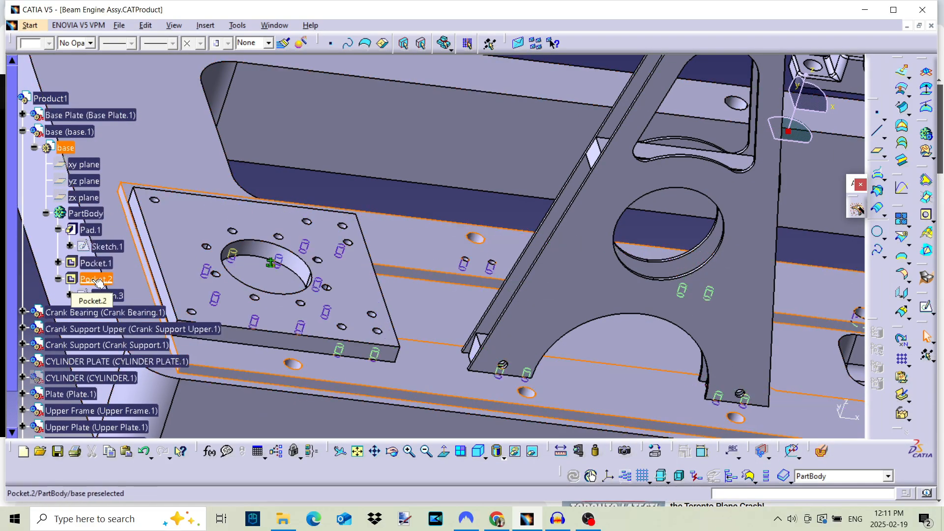
double_click(105, 295)
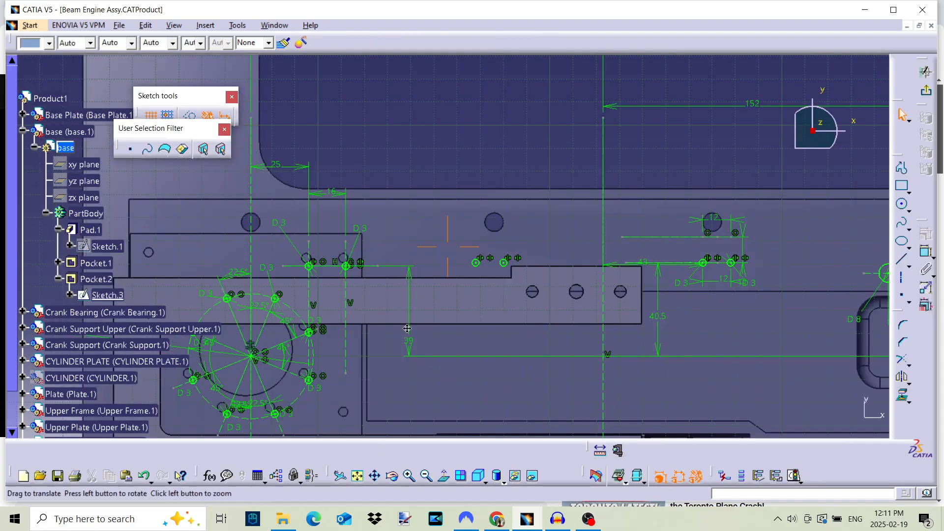
mouse_move(407, 329)
middle_mouse_down()
mouse_move(424, 224)
mouse_move(434, 263)
middle_mouse_up()
mouse_move(517, 281)
middle_mouse_down()
mouse_move(508, 329)
mouse_move(506, 306)
middle_mouse_up()
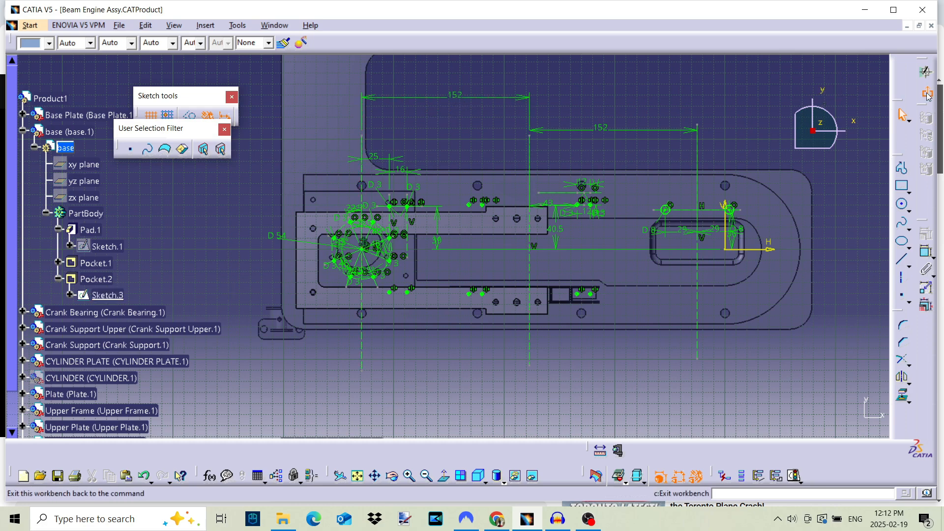
left_click(926, 71)
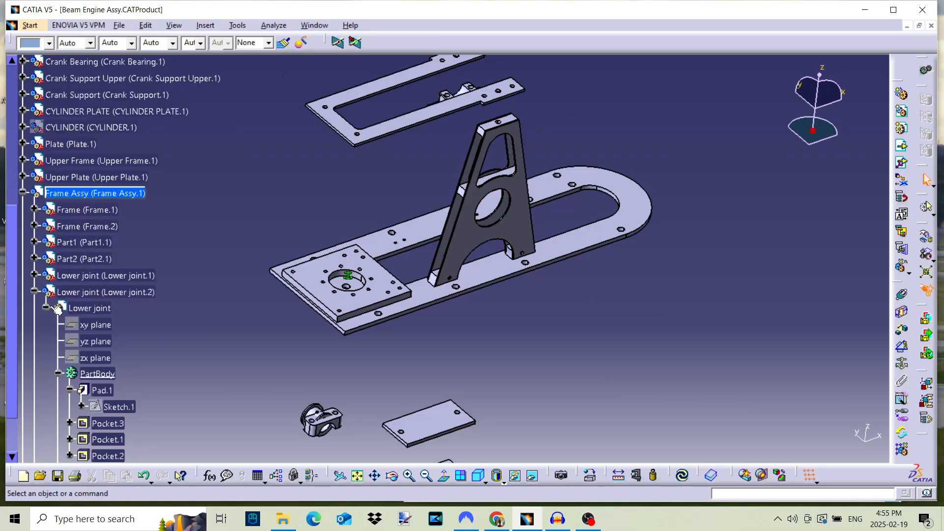
Collapse the Lower joint branch and remeasure the distance from the cylinder plate's central hole axis to the frame's large round hole axis.
left_click(46, 309)
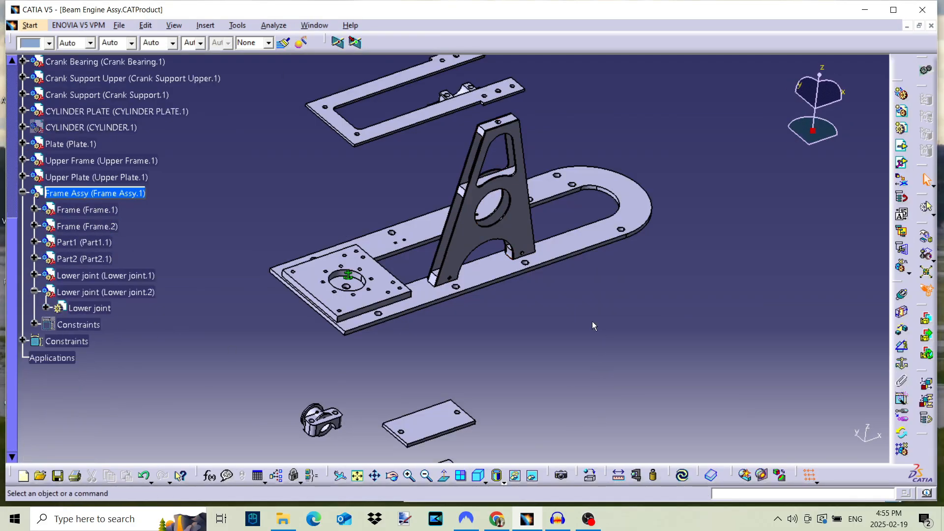
middle_click_drag(542, 306, 558, 333)
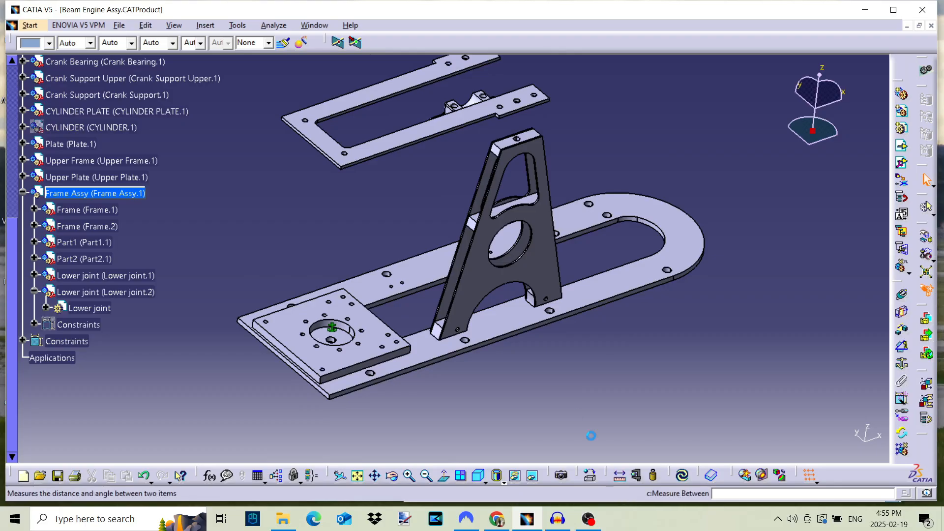
left_click(619, 476)
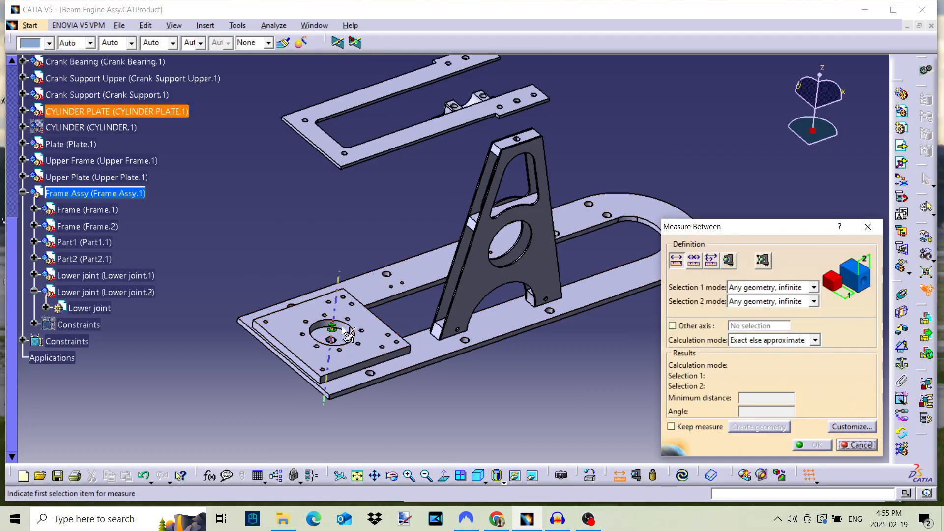
middle_click_drag(562, 333, 428, 320)
middle_click_drag(418, 436, 344, 301)
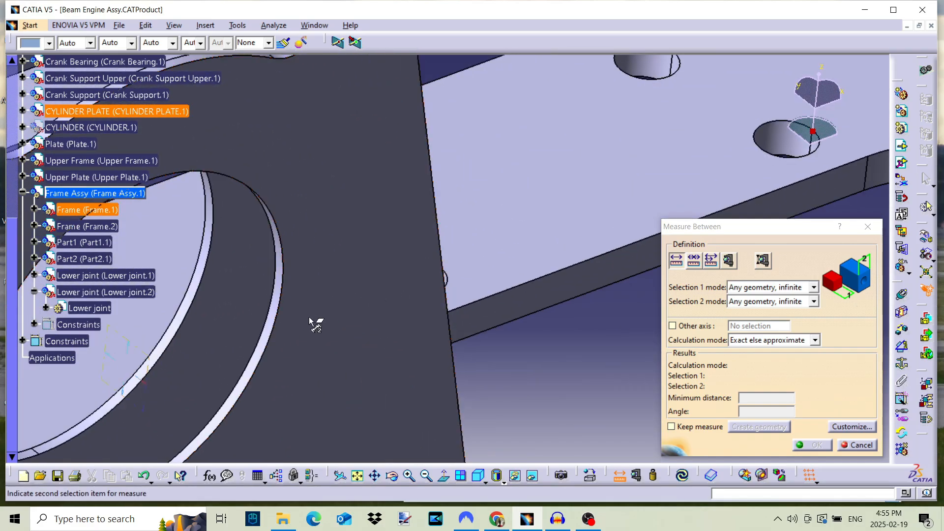
left_click(262, 348)
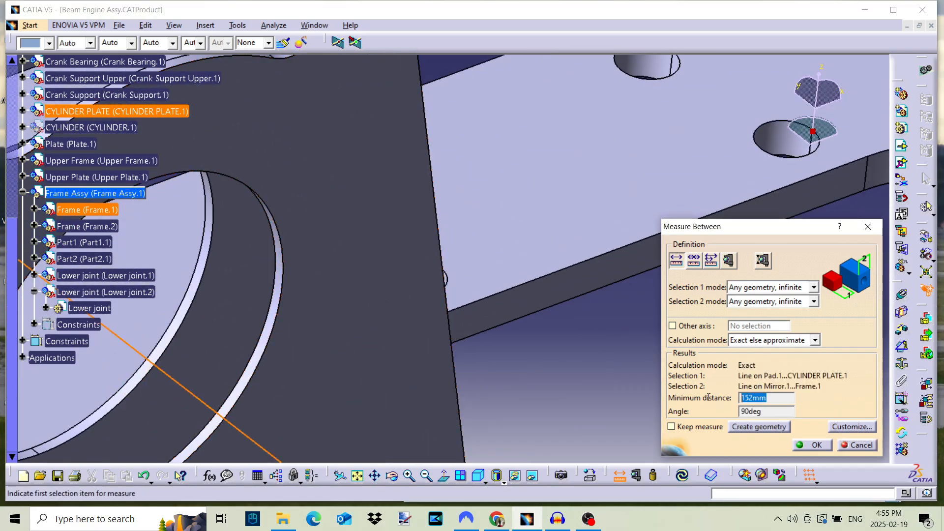
left_click(866, 445)
Close the distance measurement and collapse the base part's branch in the product structure.
middle_click_drag(621, 356, 626, 493)
middle_click_drag(492, 373, 658, 327)
left_click(283, 351)
scroll(49, 240, "up", 5)
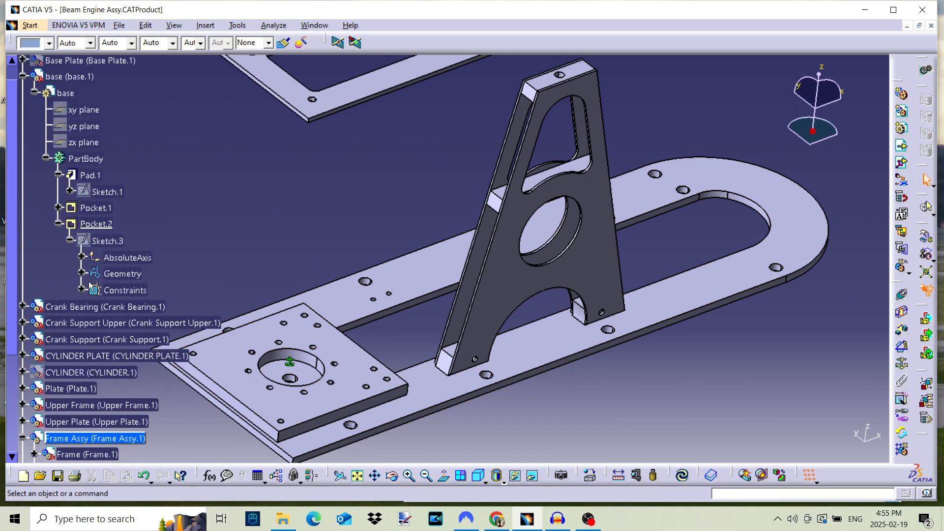
left_click(35, 215)
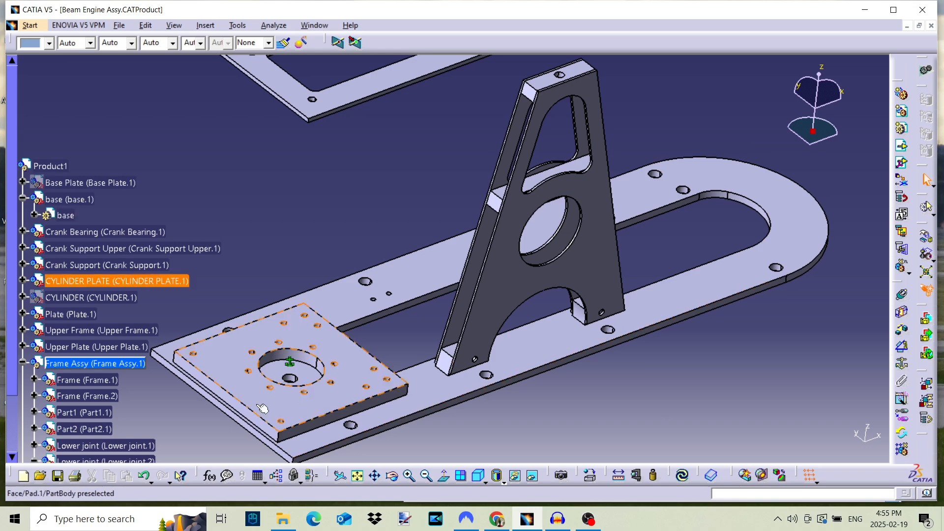
Show the hidden CYLINDER and Base Plate components again.
right_click(62, 297)
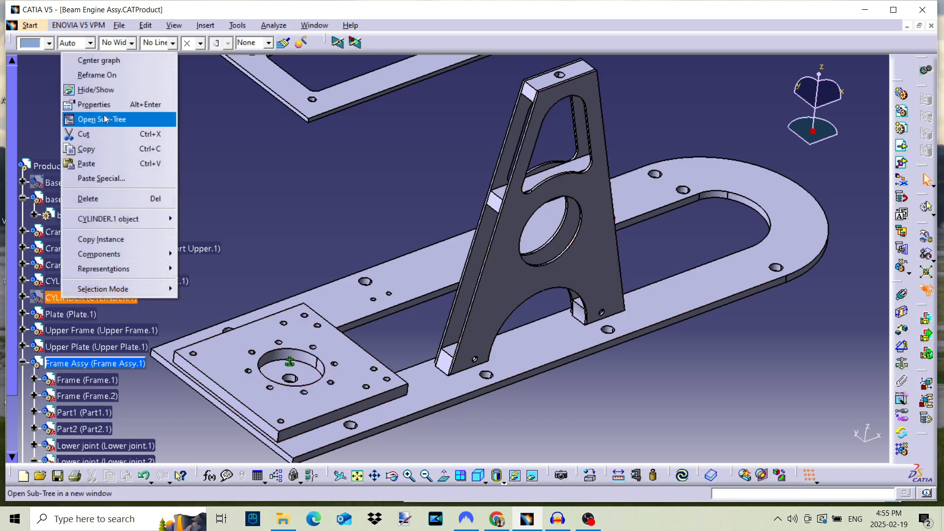
left_click(96, 89)
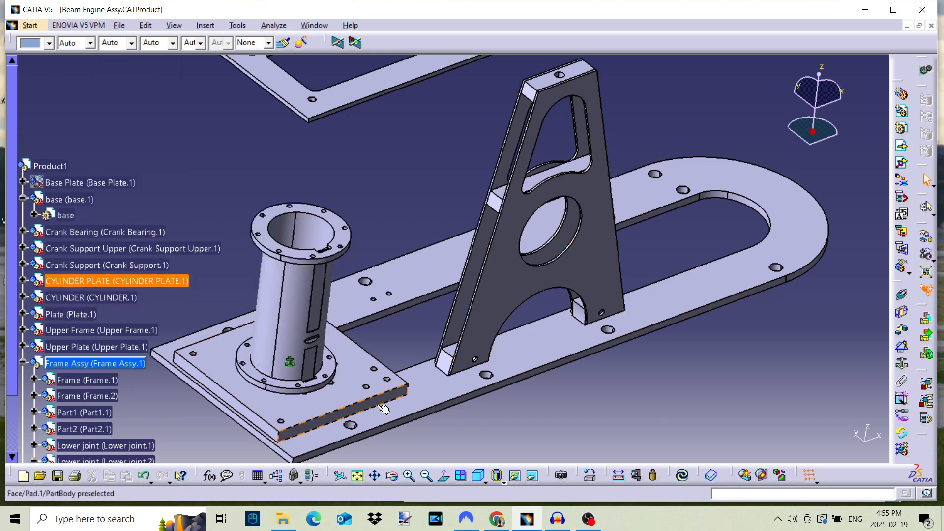
right_click(65, 184)
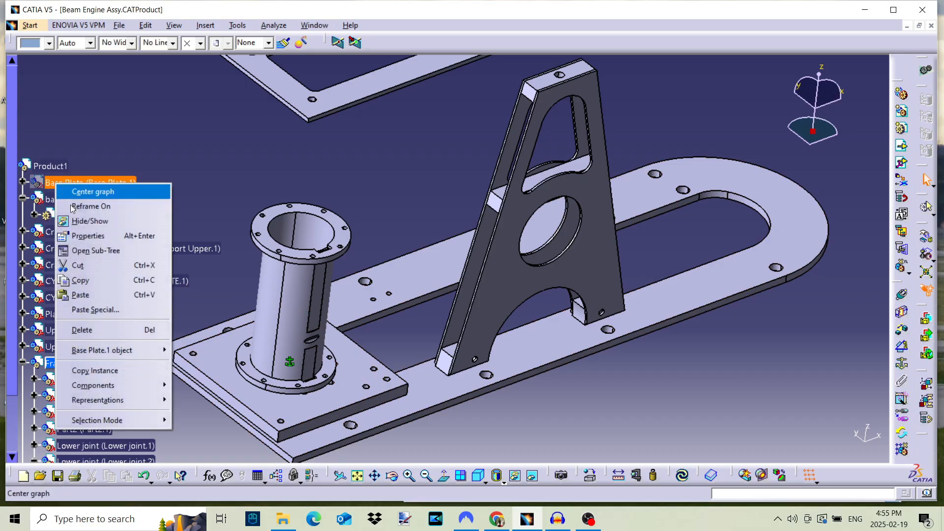
left_click(84, 222)
Copy the Frame Assy.1 subassembly and paste it into Product1 as a second instance.
left_click(564, 276)
scroll(99, 197, "down", 3)
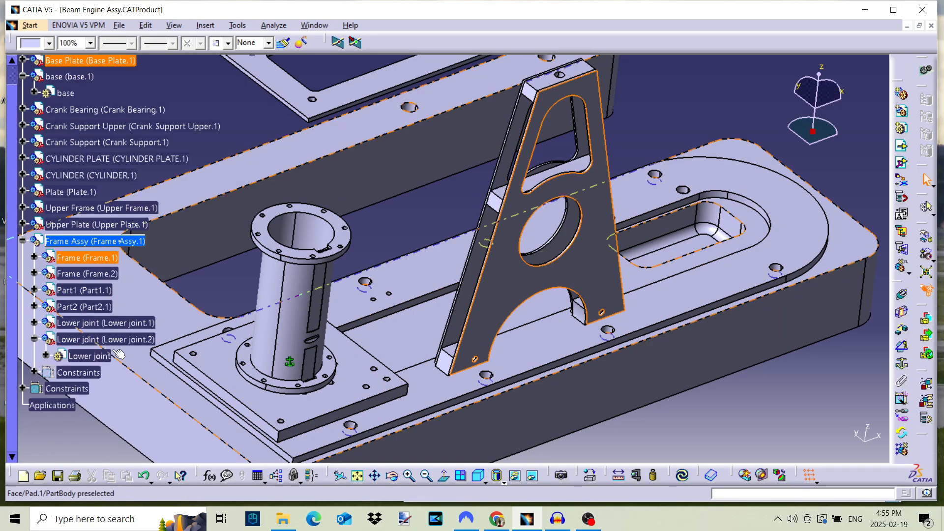
right_click(81, 240)
left_click(115, 341)
scroll(110, 342, "up", 5)
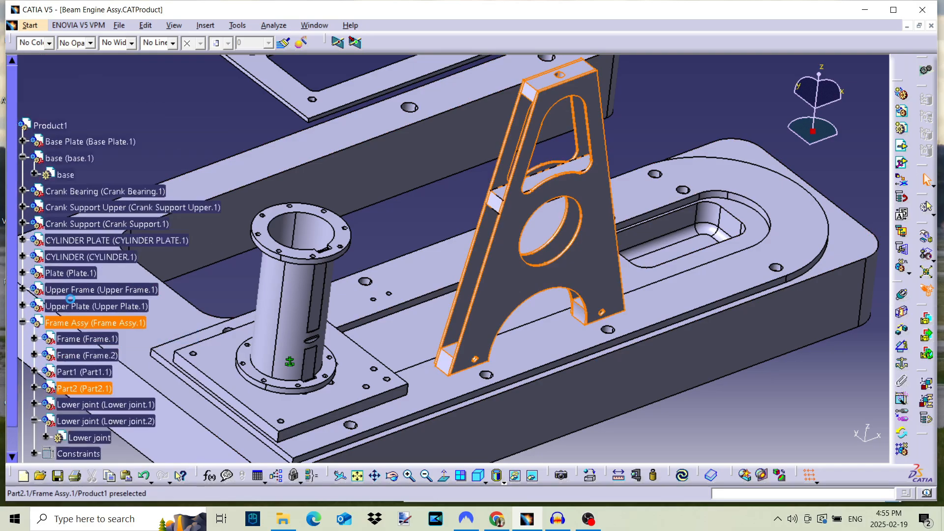
right_click(50, 249)
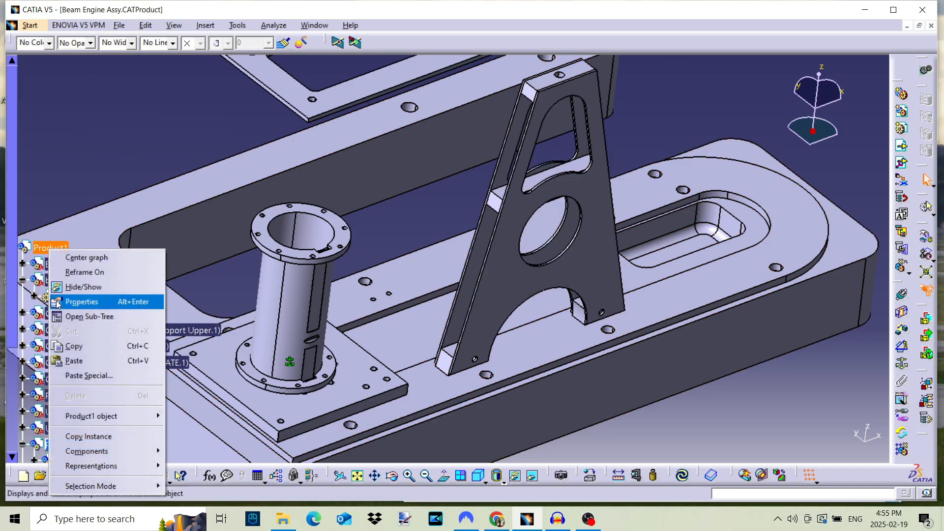
left_click(73, 361)
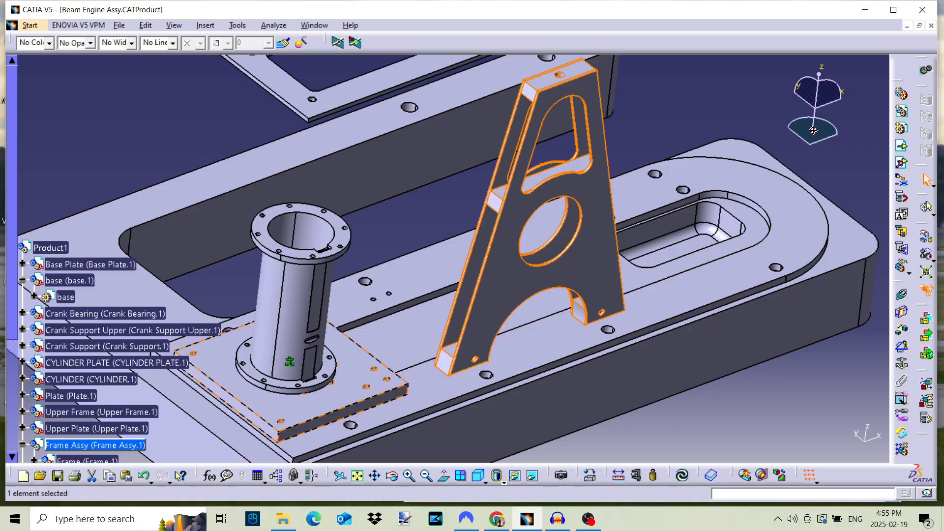
Try to move the frame away from its coincident copy with the compass placed on Frame.1's outer face, and undo the move.
left_click_drag(813, 131, 811, 132)
left_click_drag(606, 280, 617, 294)
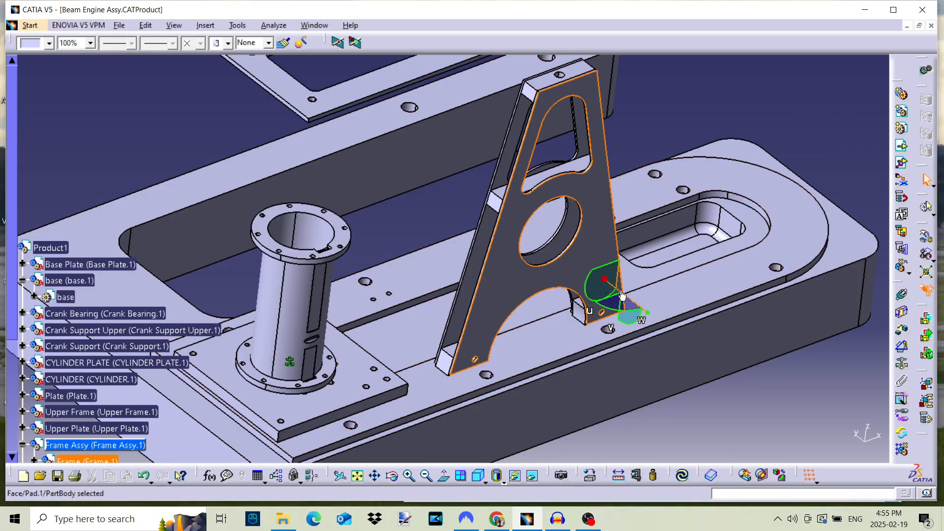
left_click_drag(621, 293, 529, 232)
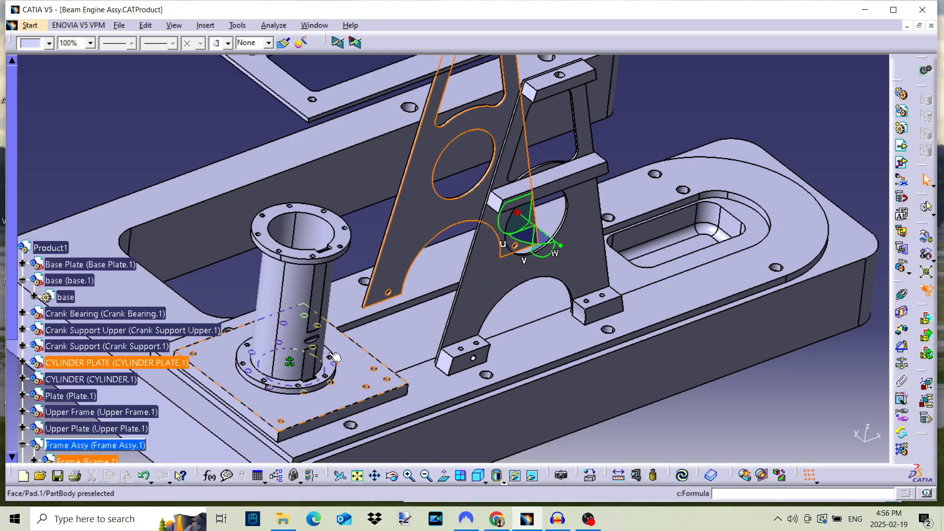
left_click(144, 476)
left_click(672, 445)
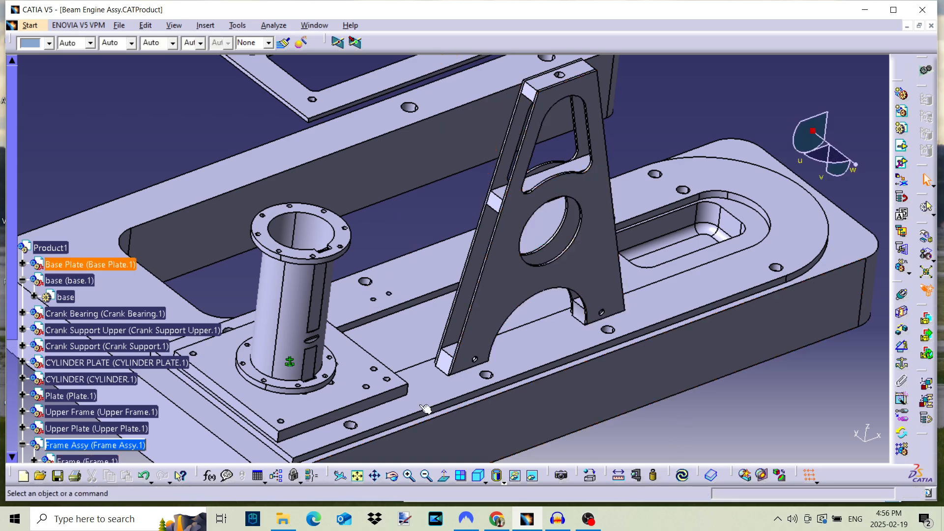
With Product1 active, move Frame Assy.2 across the base using the compass aligned to Frame.1's outer face, and reset the compass.
double_click(59, 249)
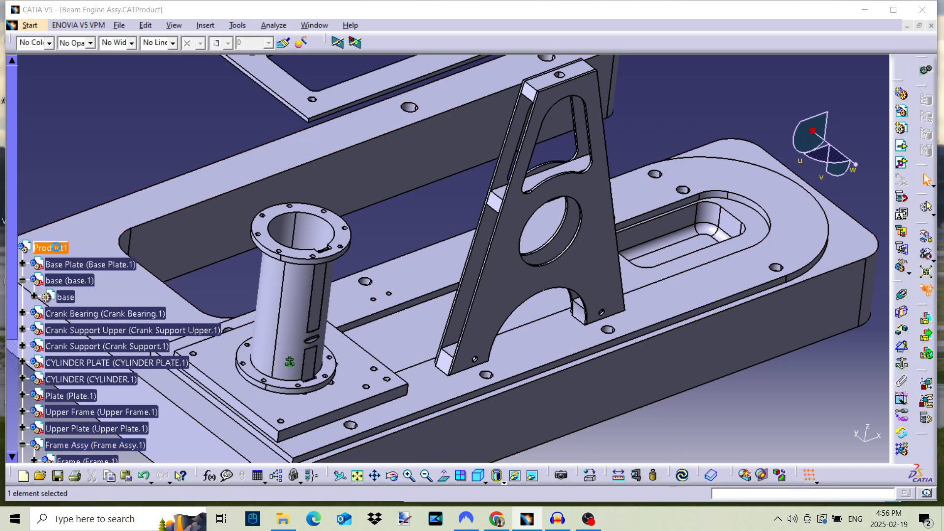
scroll(132, 387, "down", 3)
scroll(135, 388, "down", 1)
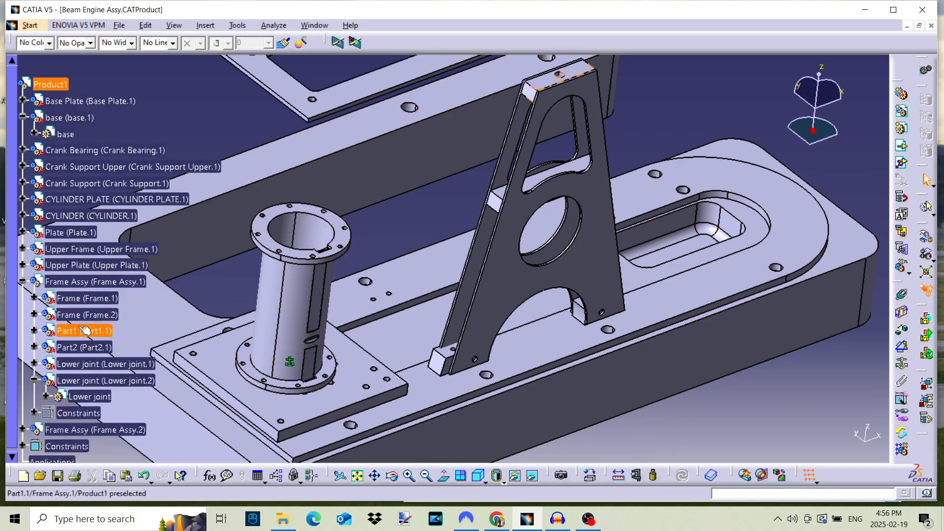
left_click(69, 281)
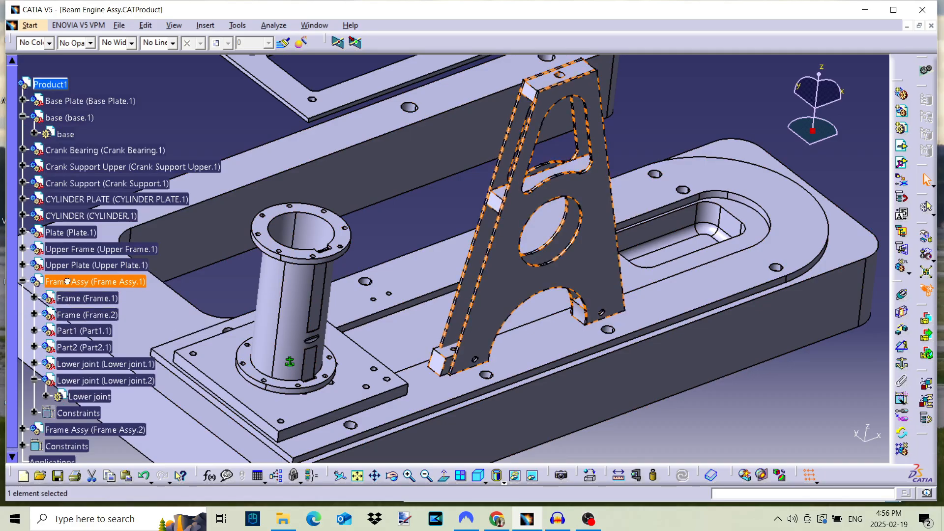
left_click(89, 431)
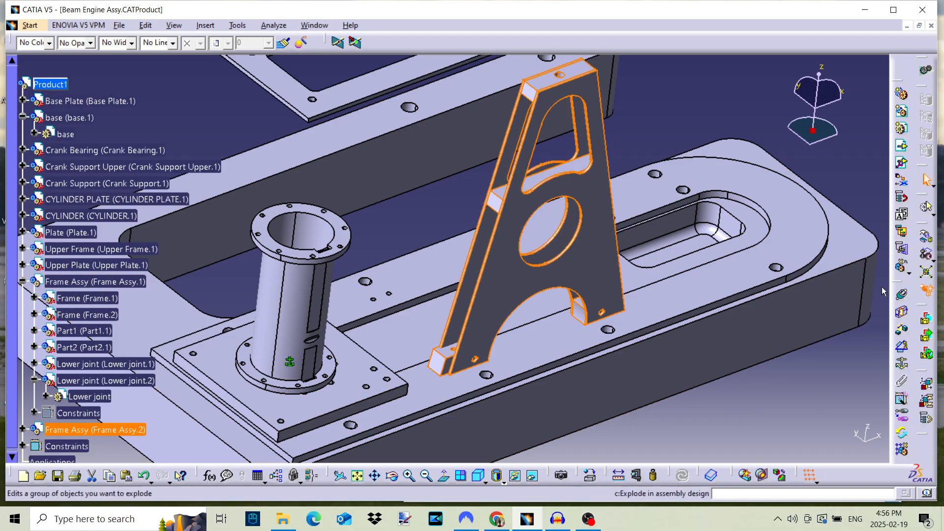
left_click_drag(812, 130, 596, 257)
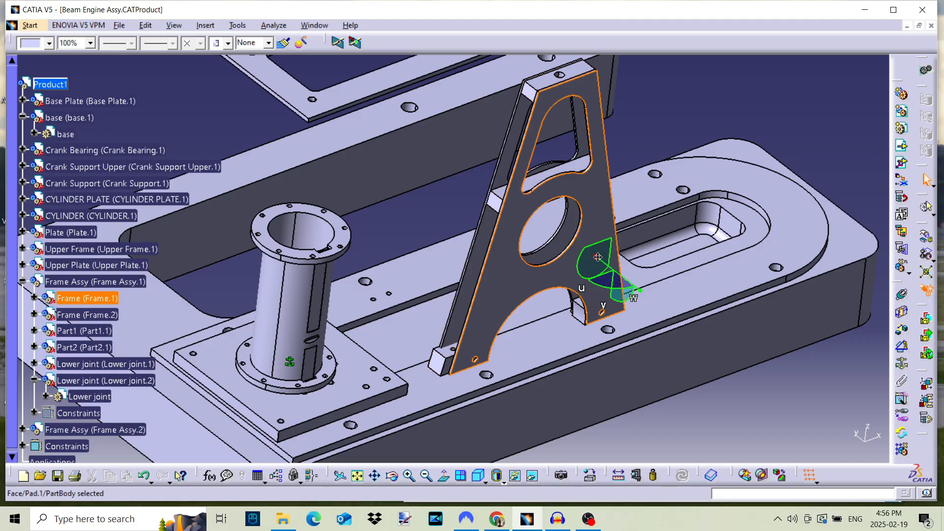
left_click(101, 429)
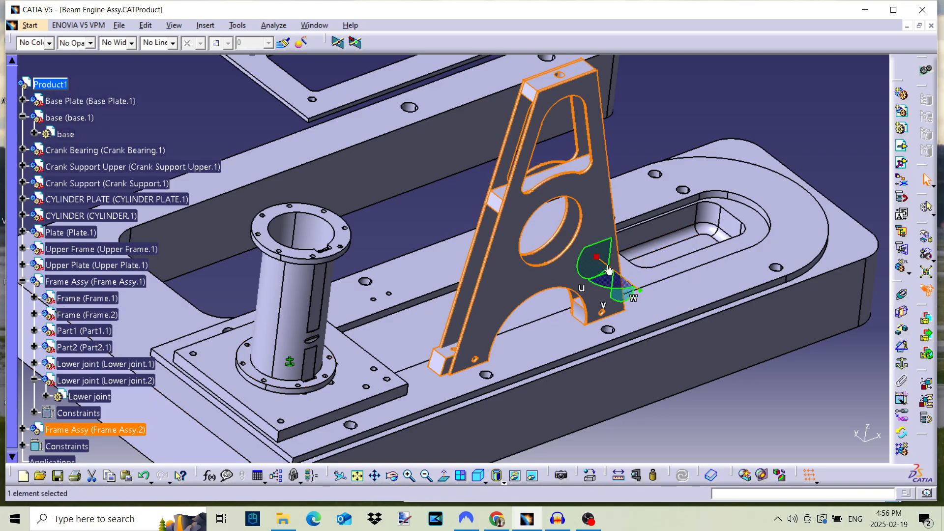
left_click_drag(609, 270, 528, 185)
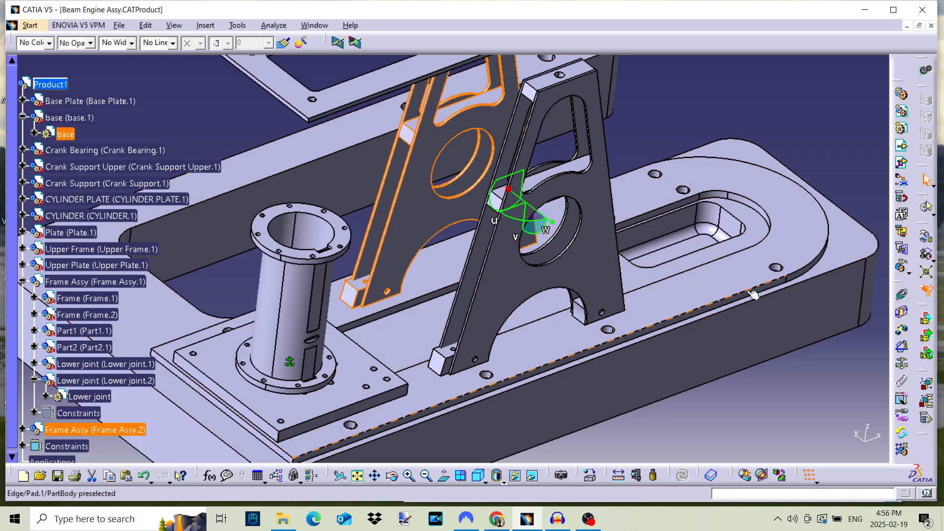
left_click_drag(509, 189, 510, 191)
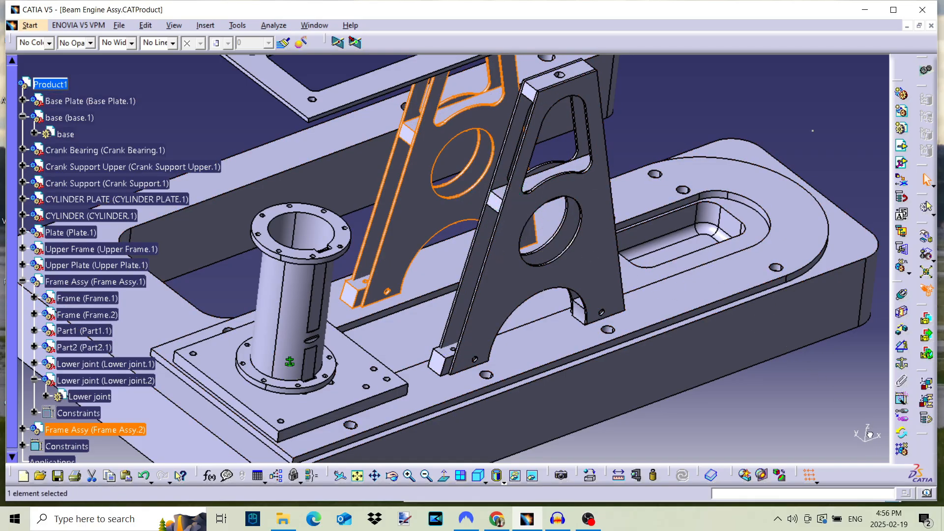
left_click_drag(870, 442, 867, 445)
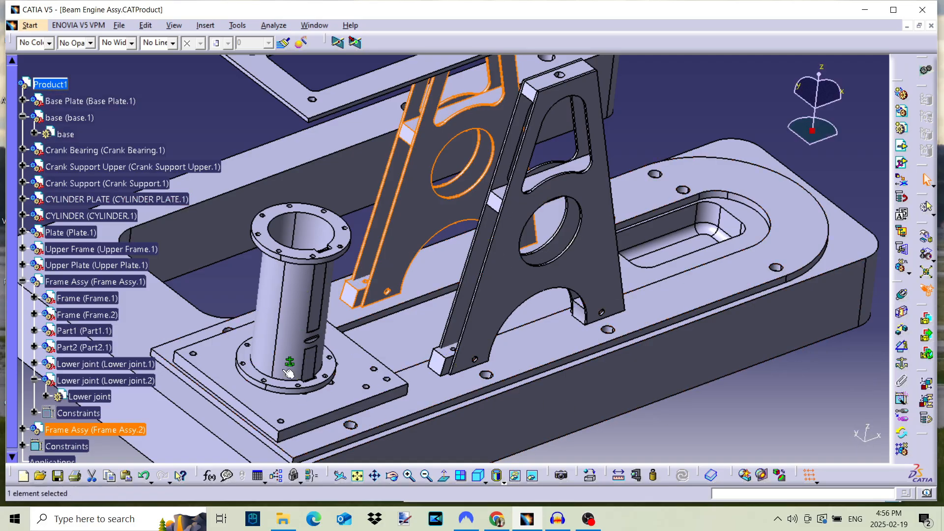
left_click(197, 288)
Hide the Base Plate component so the underside of the base is accessible.
middle_click_drag(358, 312, 539, 255)
middle_click_drag(481, 375, 718, 241)
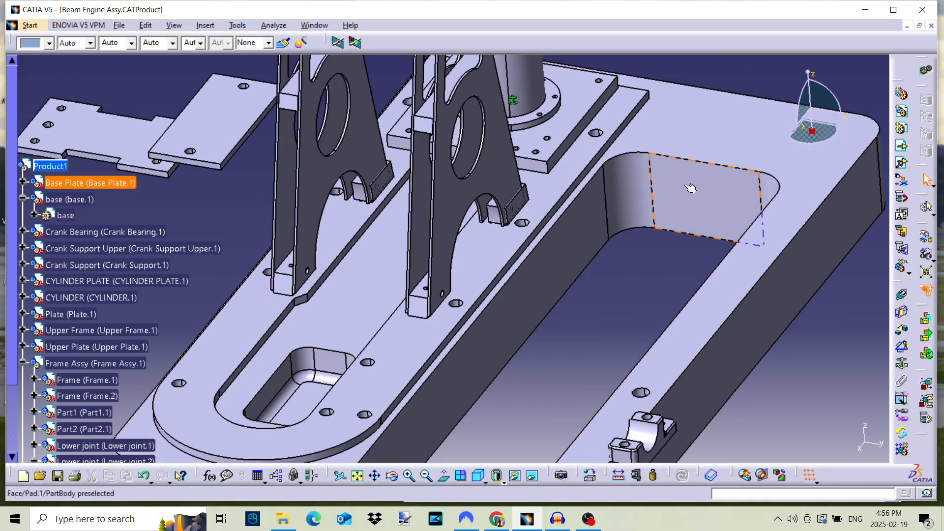
right_click(102, 183)
left_click(122, 222)
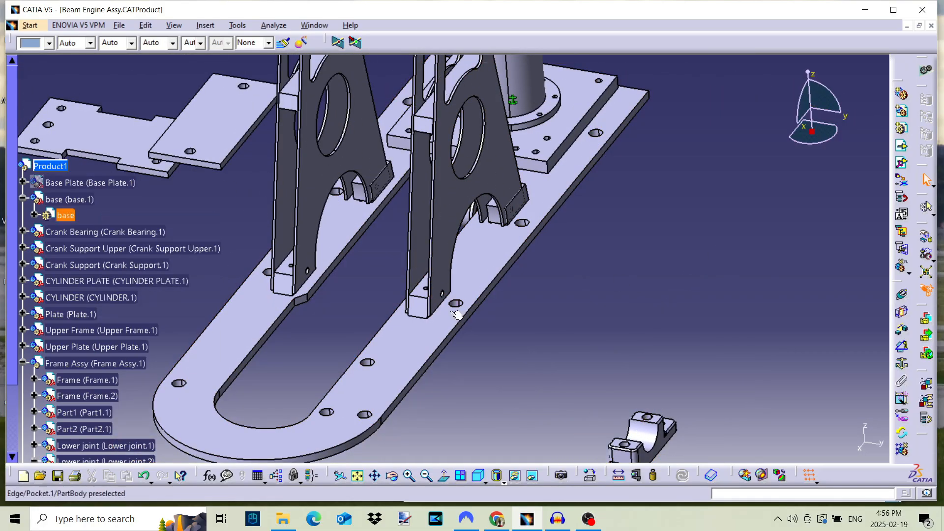
Snap the axis of Frame Assy.2's lower joint hole to the axis of the matching mounting hole in the base.
middle_click_drag(483, 329, 448, 259)
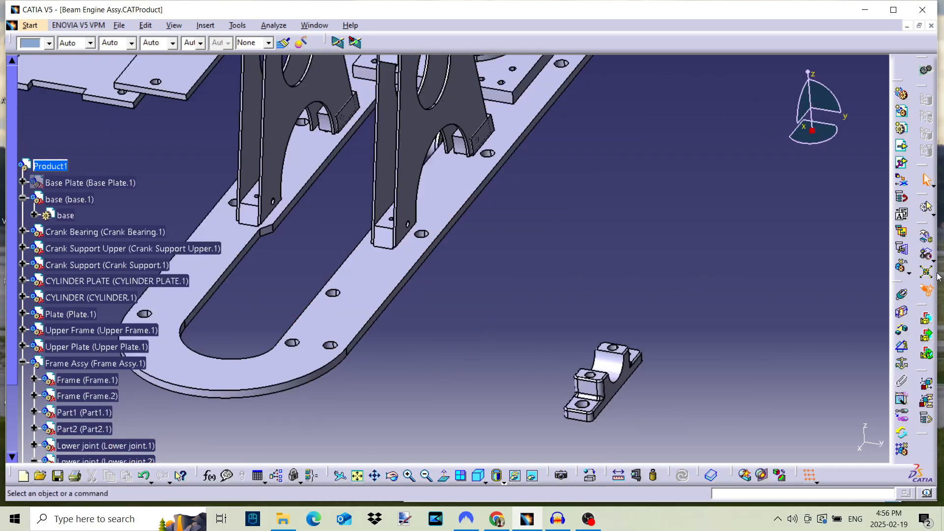
left_click(927, 258)
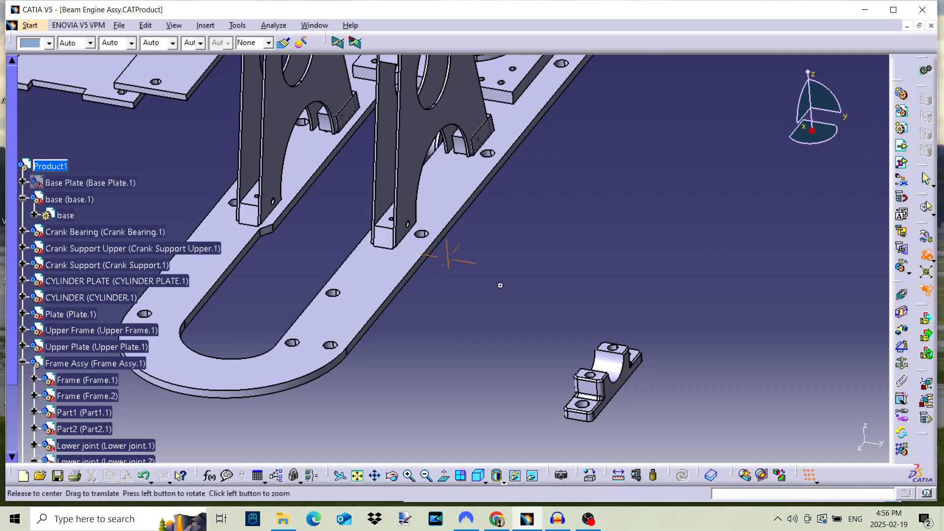
scroll(500, 282, "up", 6)
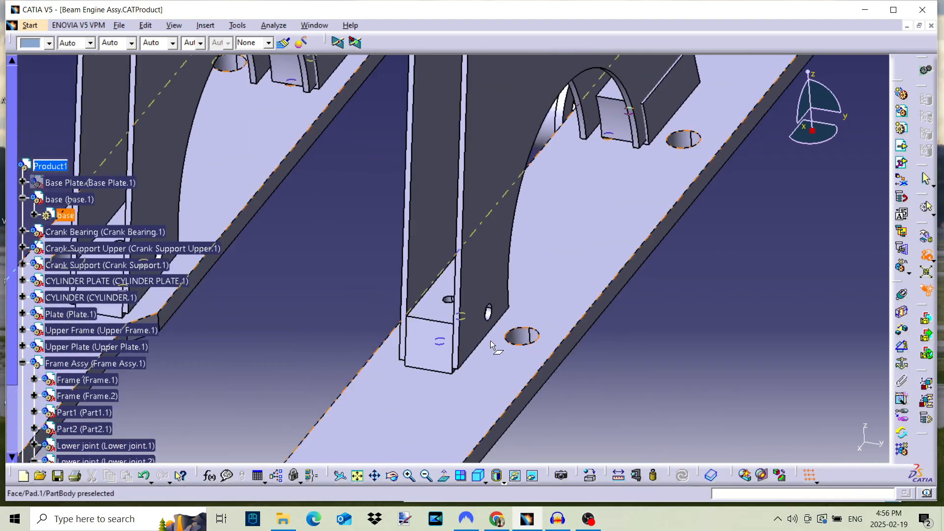
middle_click_drag(491, 344, 577, 335)
left_click(342, 156)
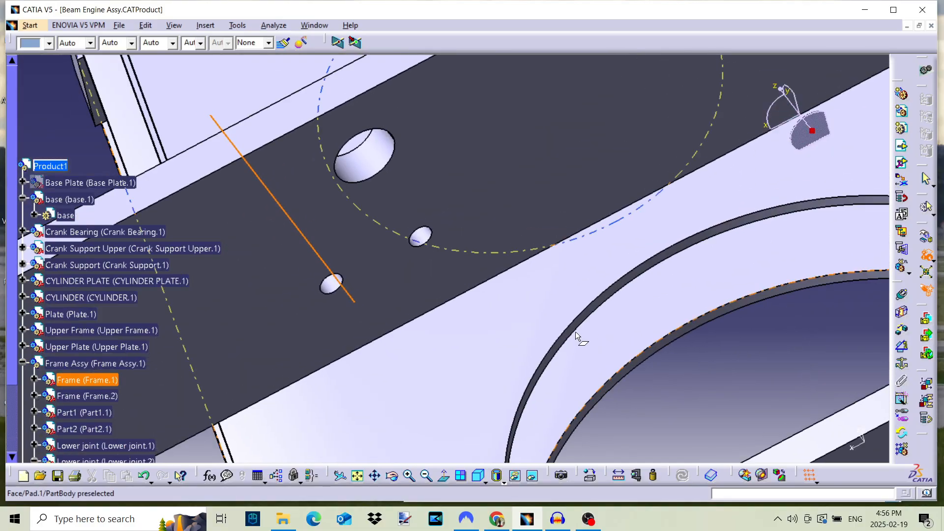
left_click(330, 284)
middle_click_drag(408, 266, 493, 352, "ctrl")
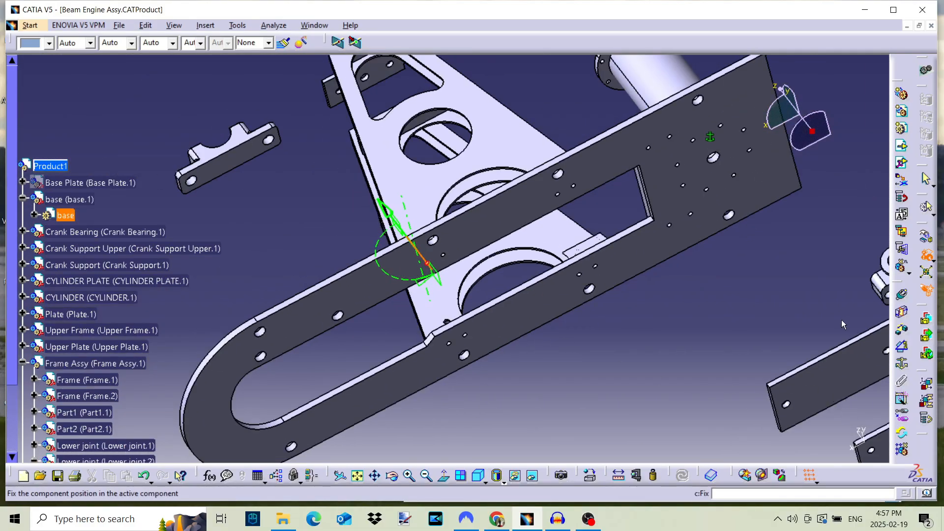
left_click(630, 392)
Collapse the base branch, activate Frame Assy.1, and snap the side face of its Lower joint.2 to the adjacent face of Frame.2.
middle_click_drag(630, 393, 506, 275)
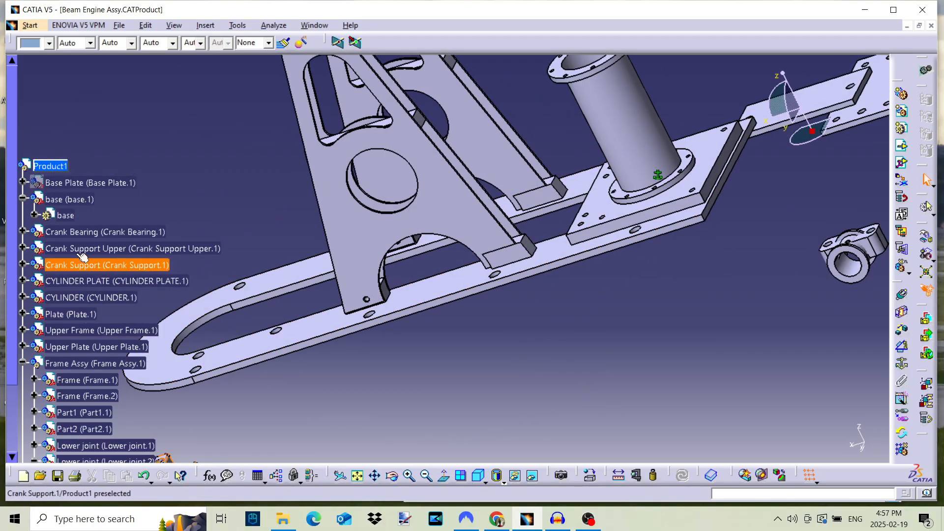
left_click(23, 202)
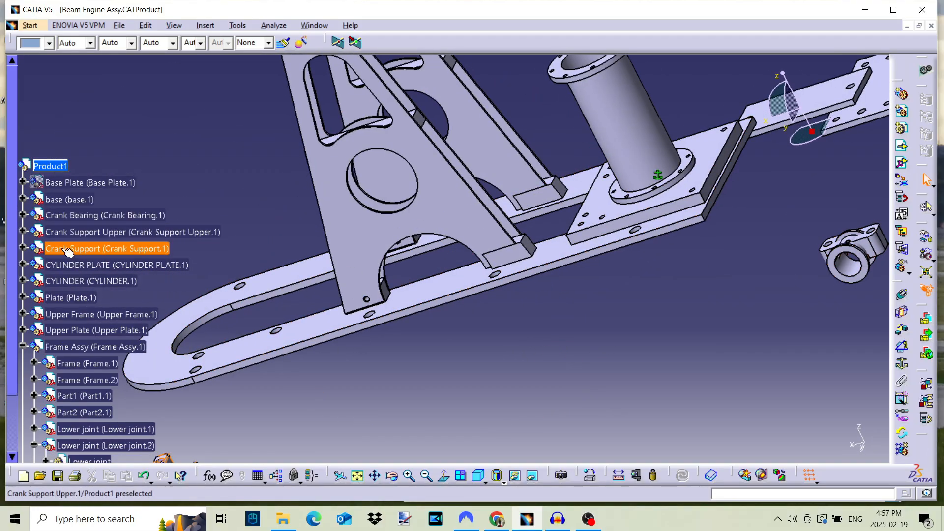
left_click(74, 350)
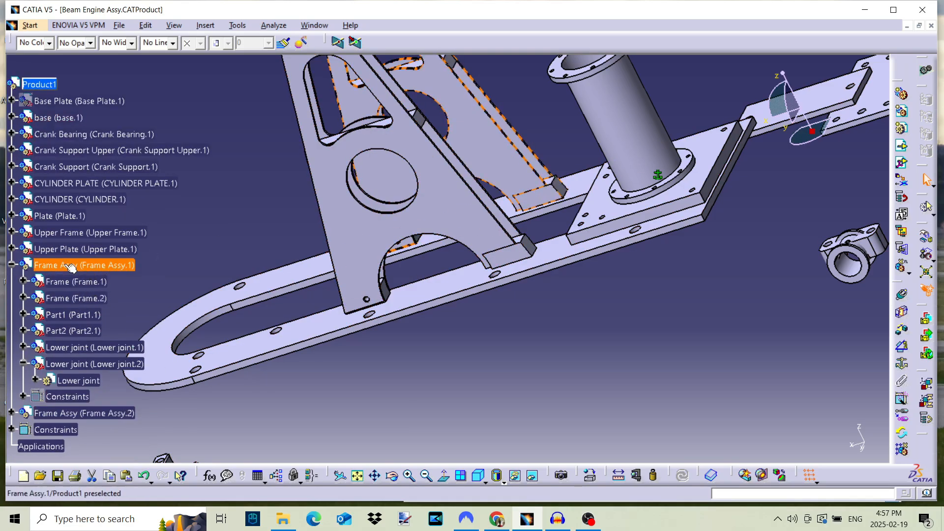
middle_click_drag(582, 215, 566, 139)
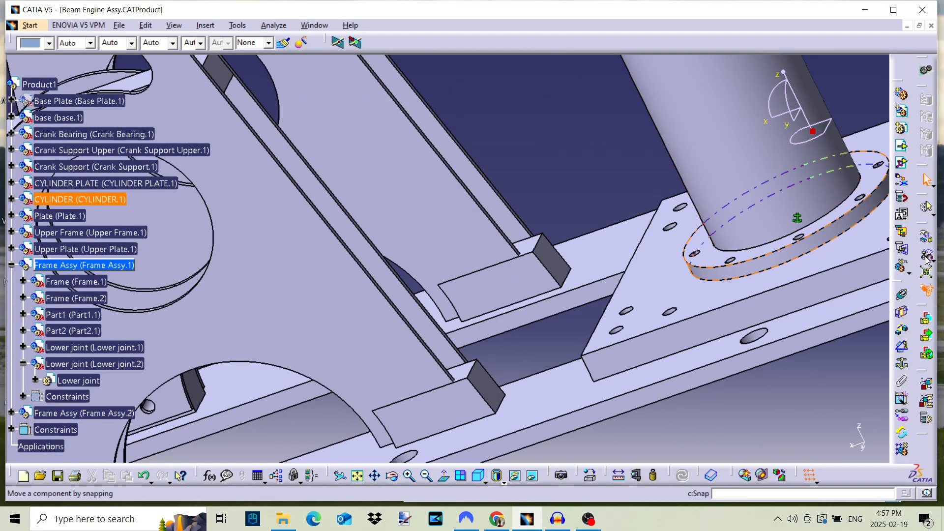
left_click(927, 259)
left_click(535, 278)
middle_click_drag(536, 277, 435, 309)
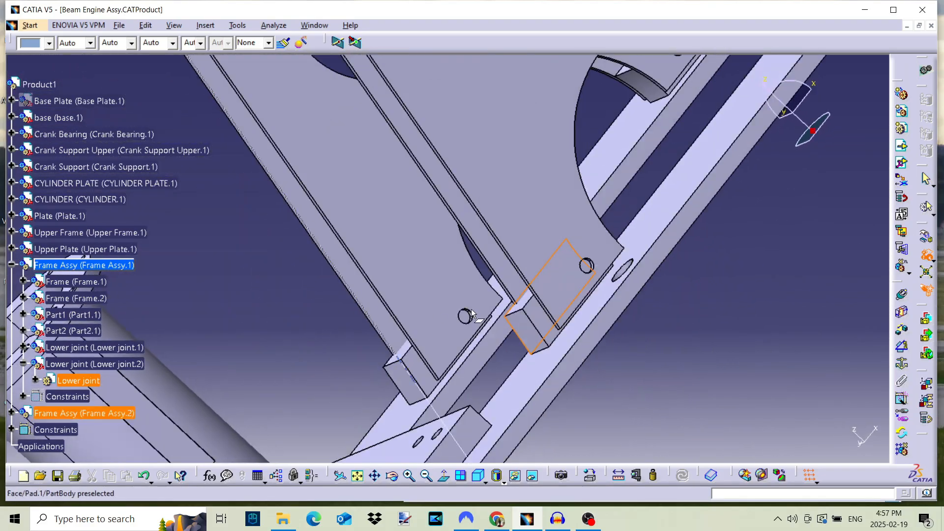
left_click(511, 277)
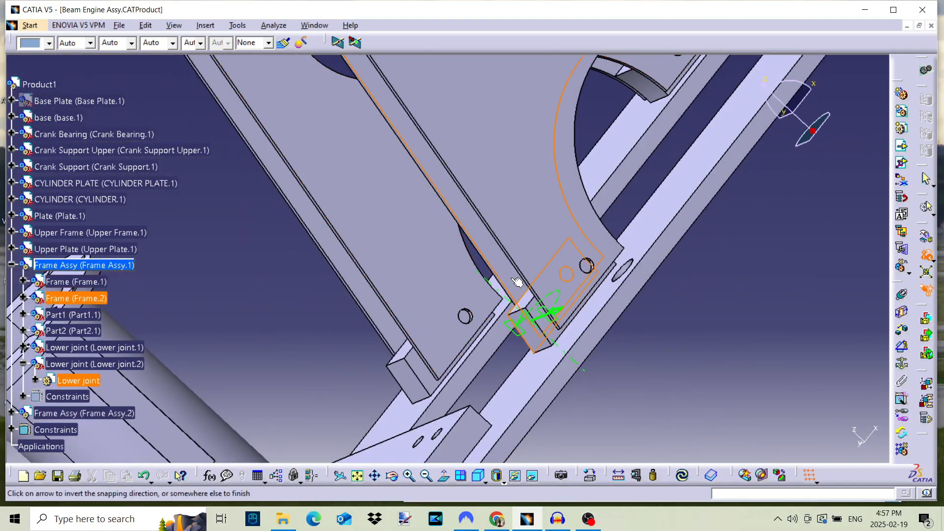
left_click(693, 325)
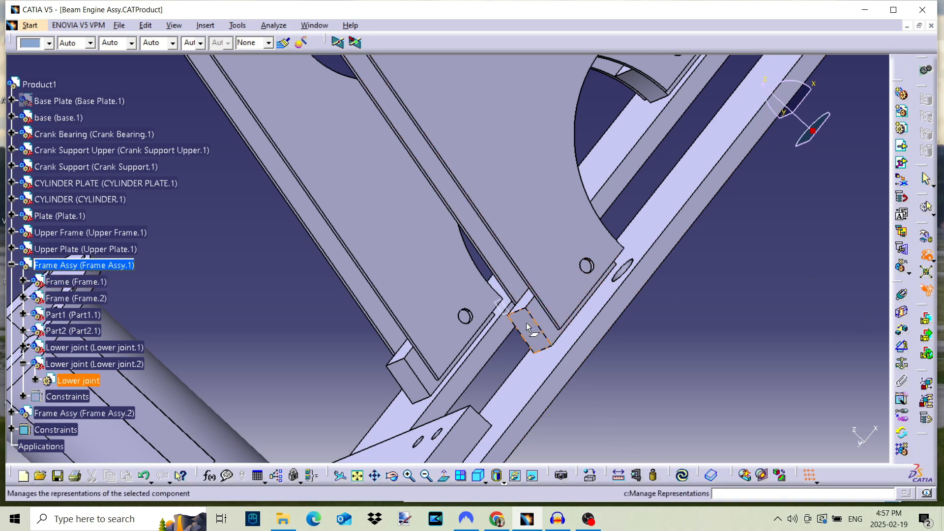
Snap the end face of Lower joint.2 flush with the narrow edge face of Frame.1.
middle_click_drag(527, 291, 529, 148)
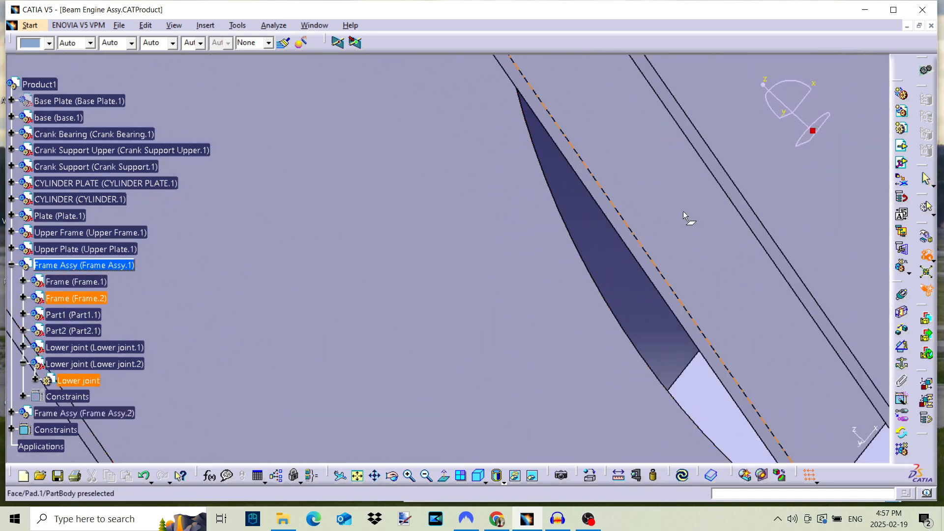
left_click(798, 290)
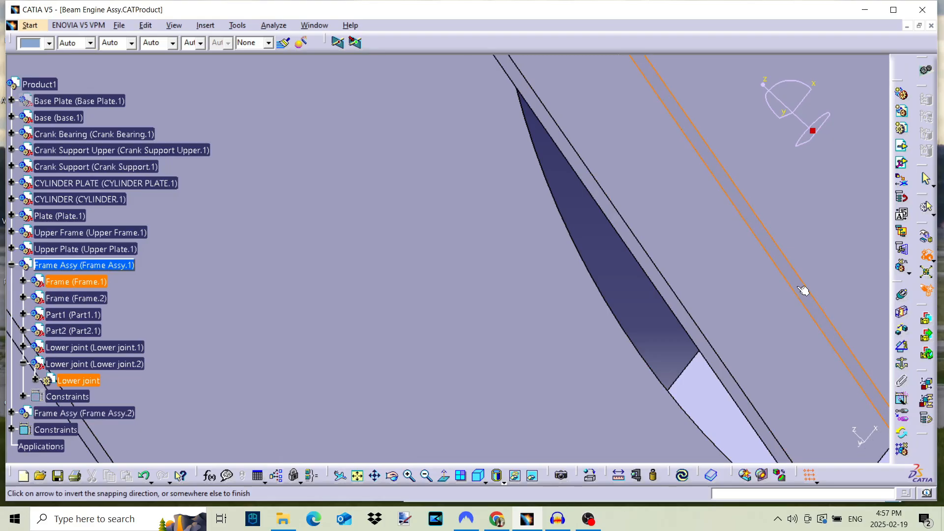
middle_click_drag(684, 258, 680, 344)
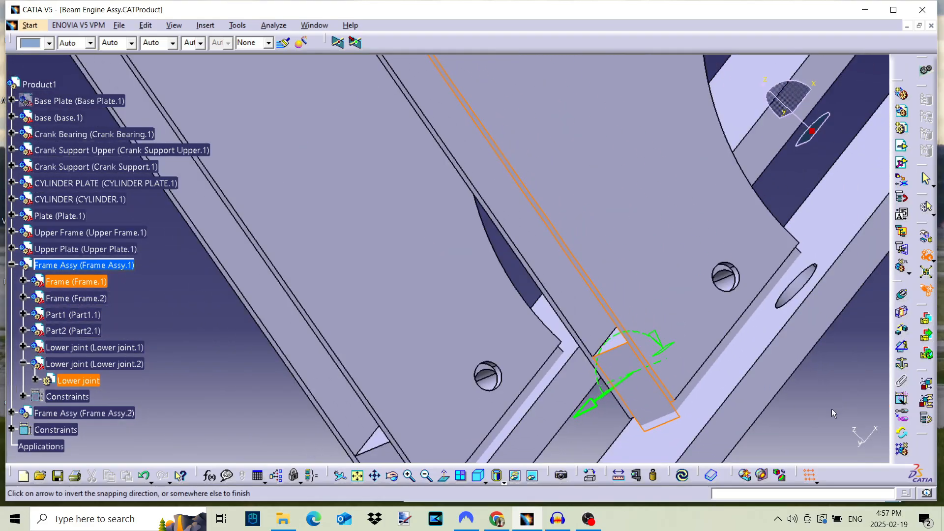
left_click(867, 405)
Snap the axis of Lower joint.2's hole to the axis of the matching hole in Frame.1.
left_click(926, 255)
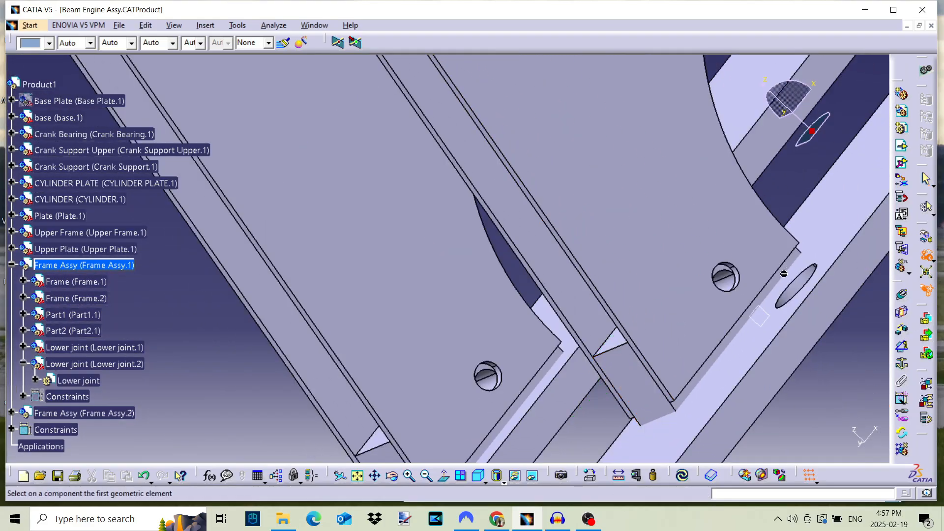
left_click(723, 283)
middle_click_drag(778, 322, 470, 202)
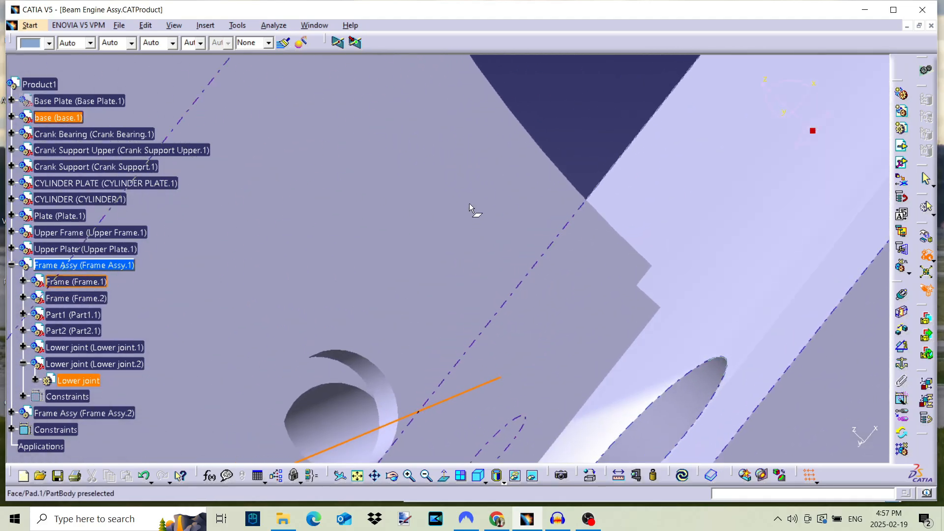
left_click(363, 364)
middle_click_drag(381, 331, 385, 421)
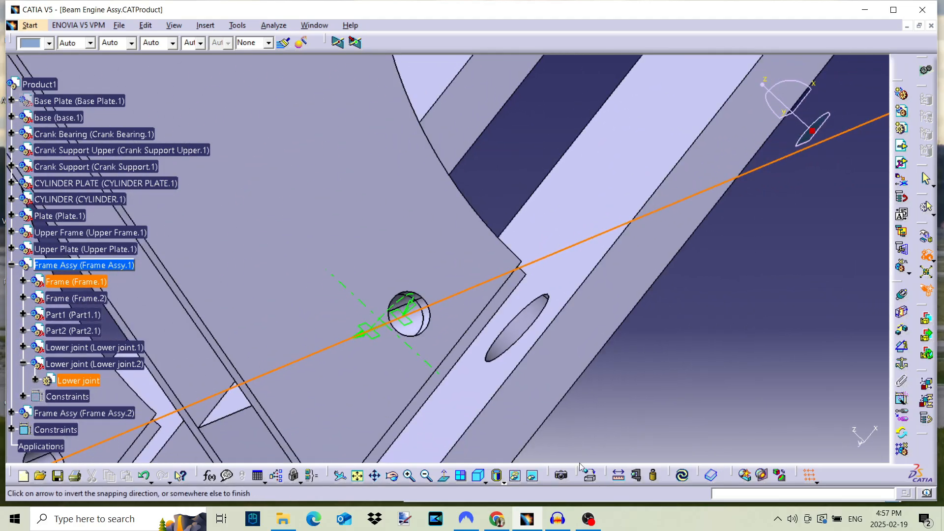
left_click(676, 355)
Try to fix all six components of Frame Assy.1 in place, from Frame.1 through Lower joint.2.
middle_click_drag(339, 247, 345, 337)
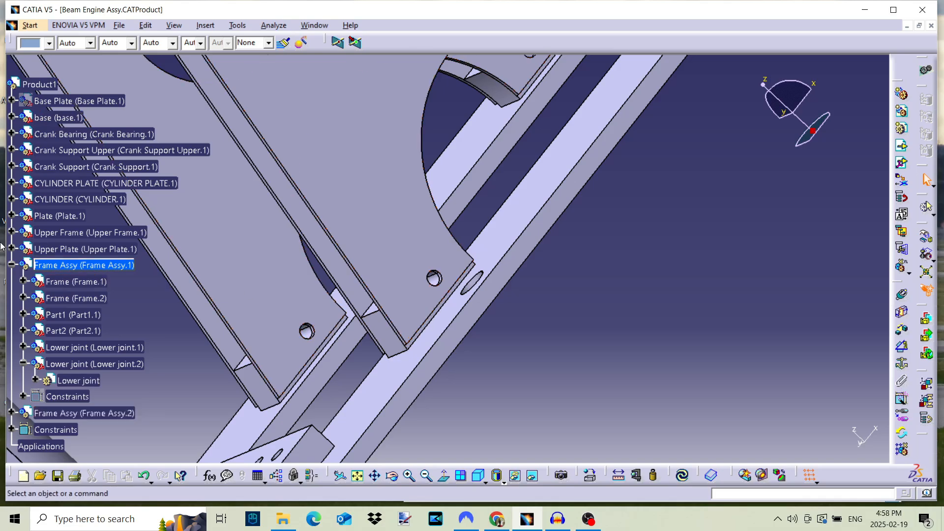
left_click(12, 264)
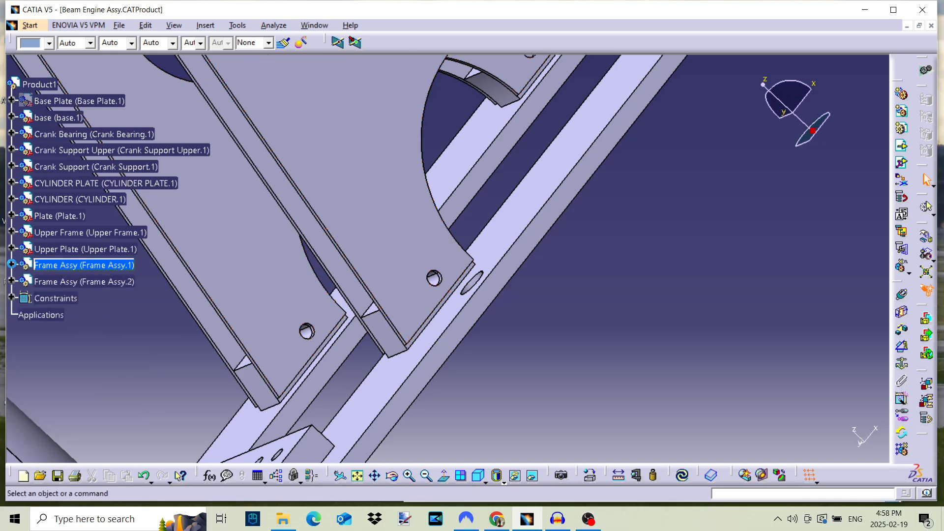
left_click(12, 266)
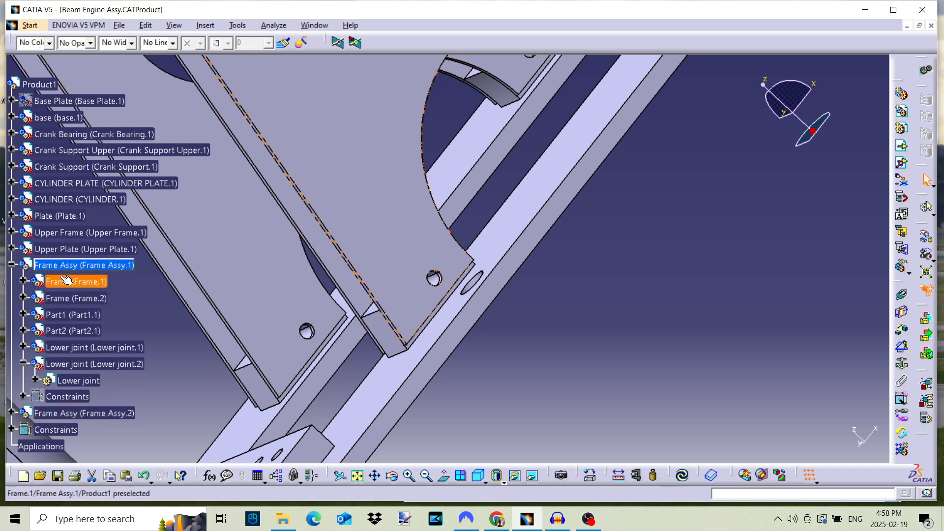
left_click(89, 366, "shift")
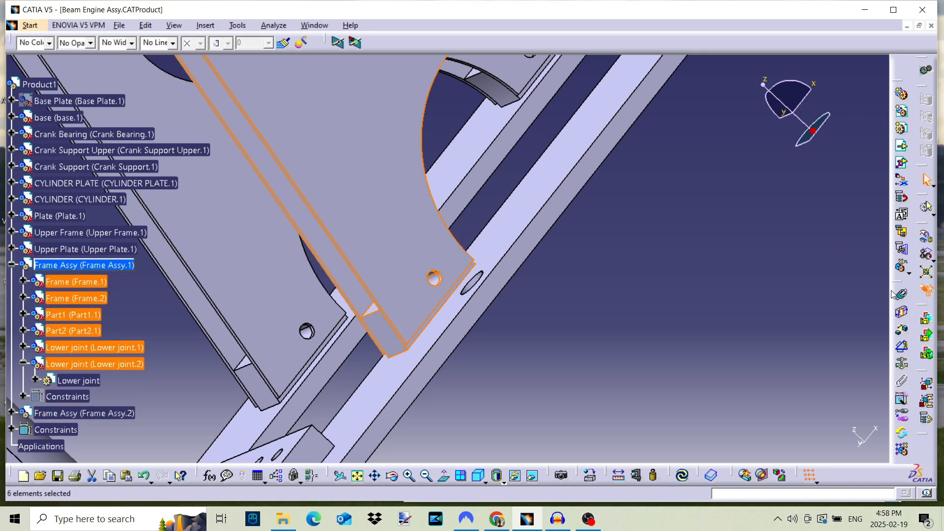
left_click(902, 364)
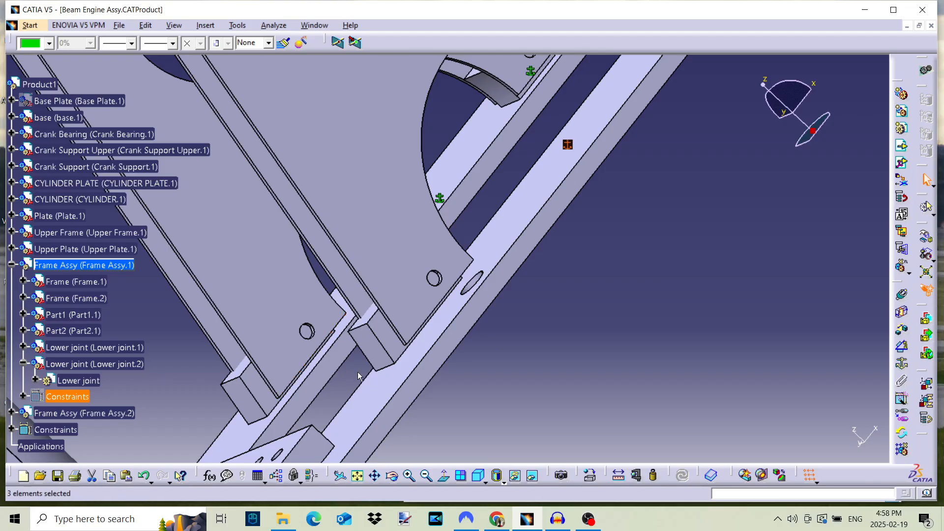
left_click(71, 367)
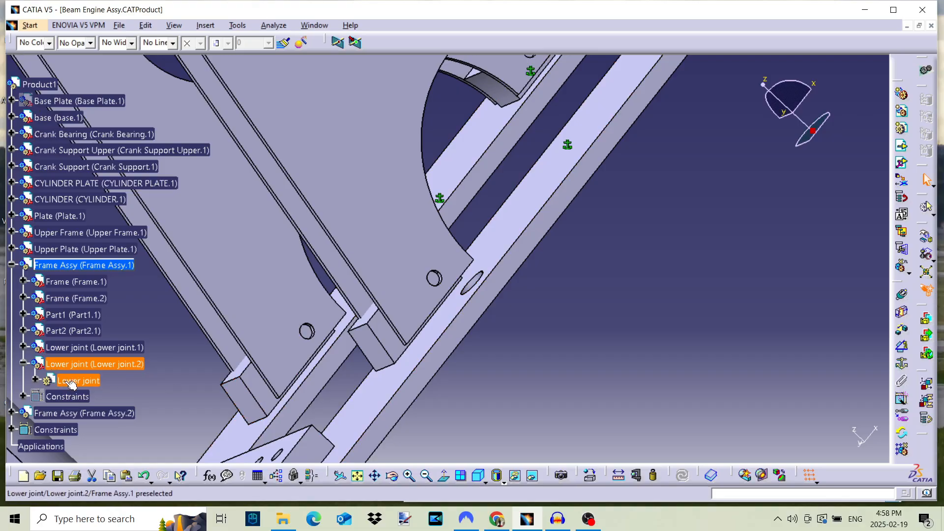
left_click(56, 385)
left_click(163, 408)
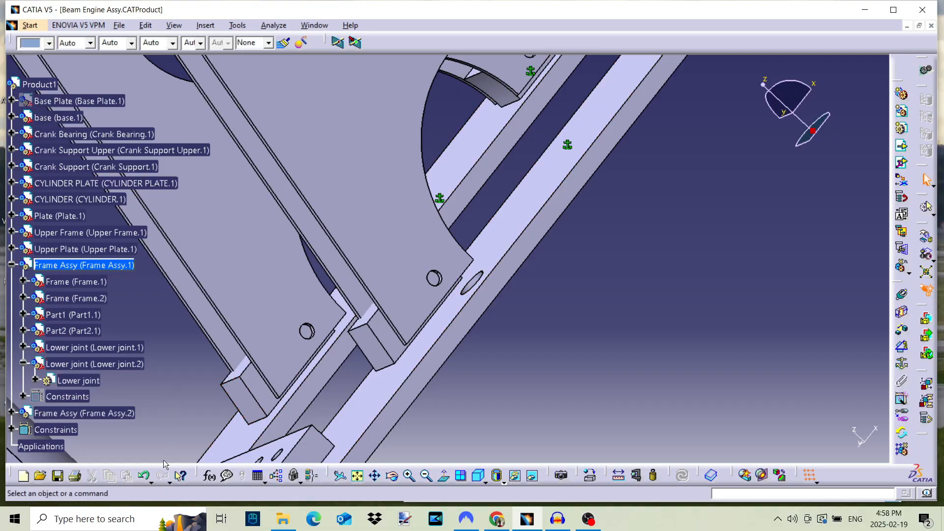
Undo the fix constraints on the Frame Assy.1 components and clear the selection.
left_click(144, 477)
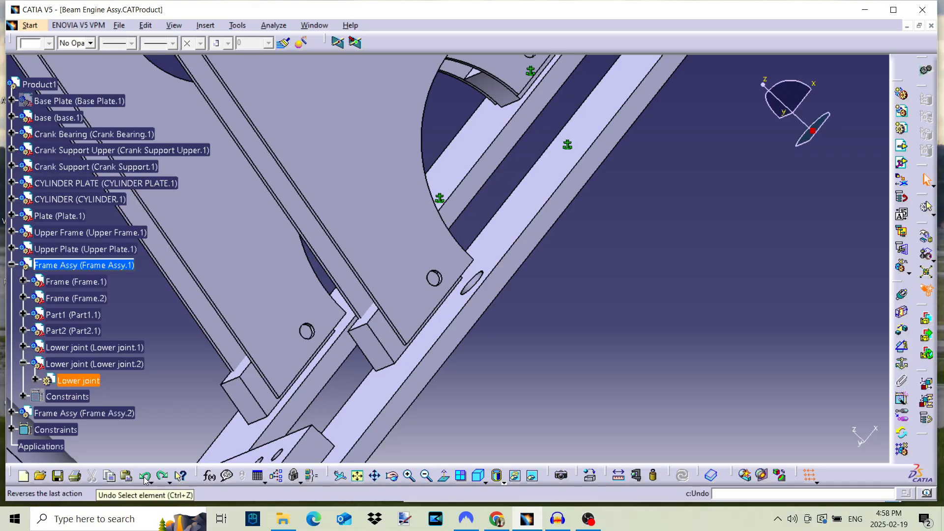
left_click(144, 477)
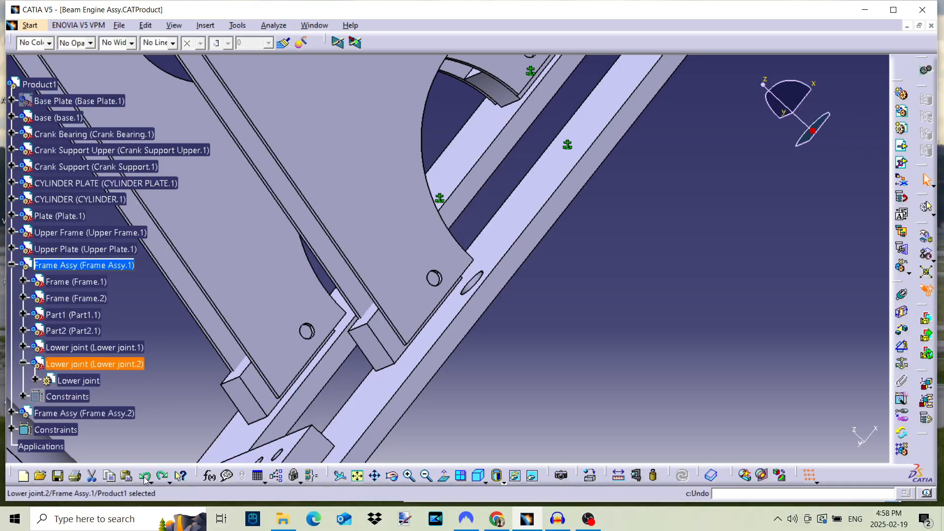
left_click(144, 477)
left_click(145, 480)
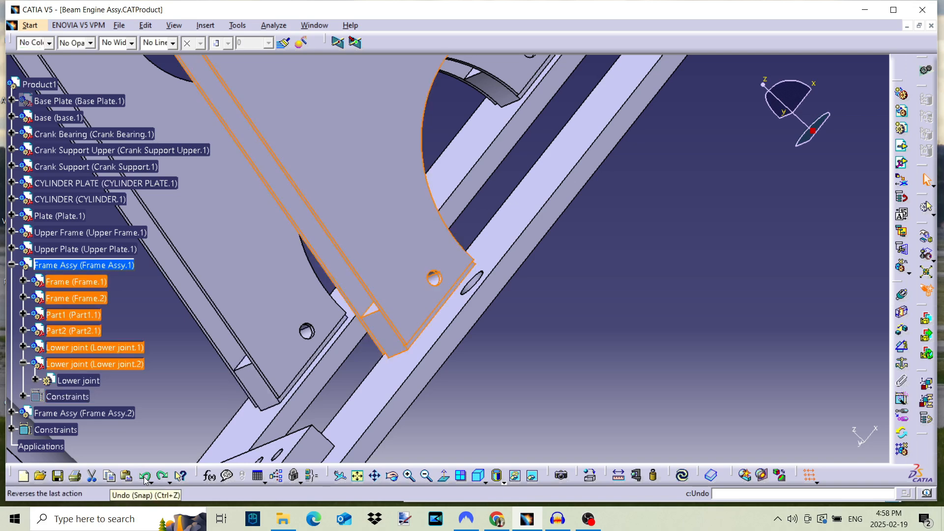
left_click(151, 388)
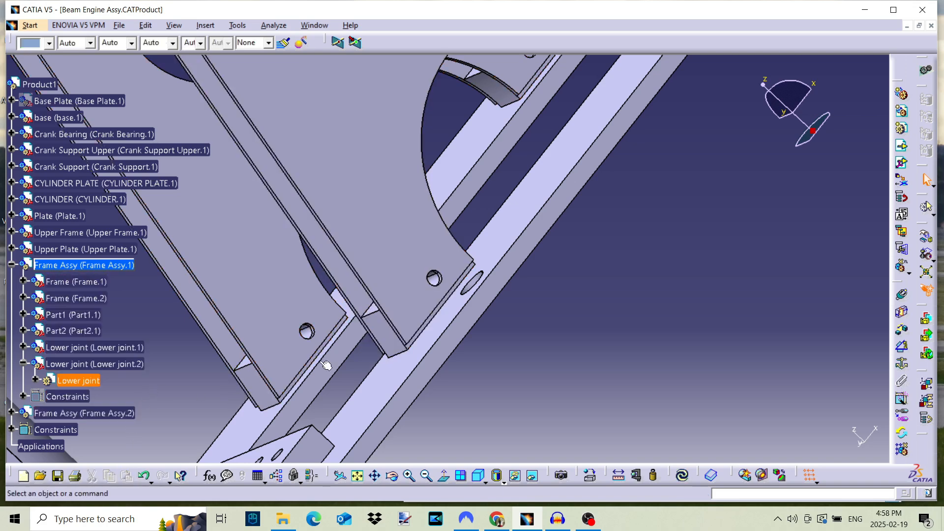
Try to fix only Lower joint.2 of Frame Assy.1 in place, and undo the attempt.
middle_click_drag(595, 252, 599, 301, "ctrl")
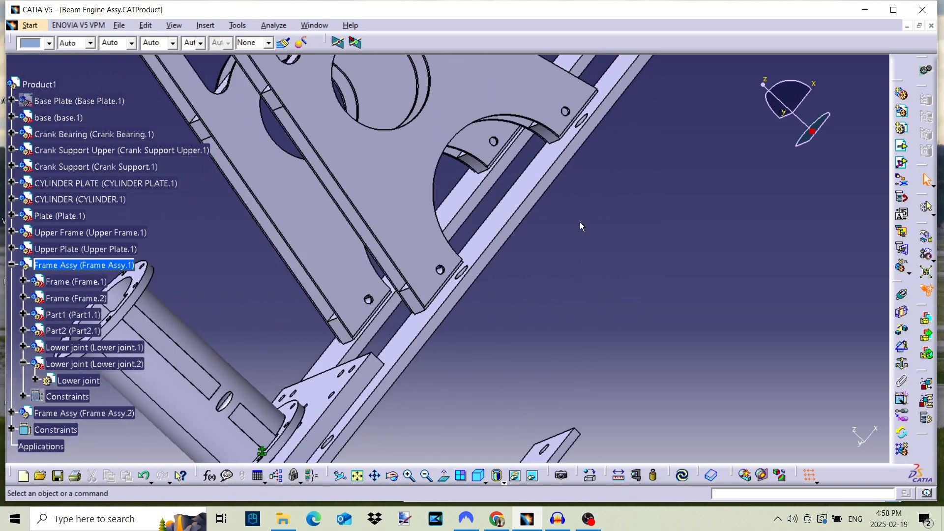
left_click(68, 380)
left_click(69, 365)
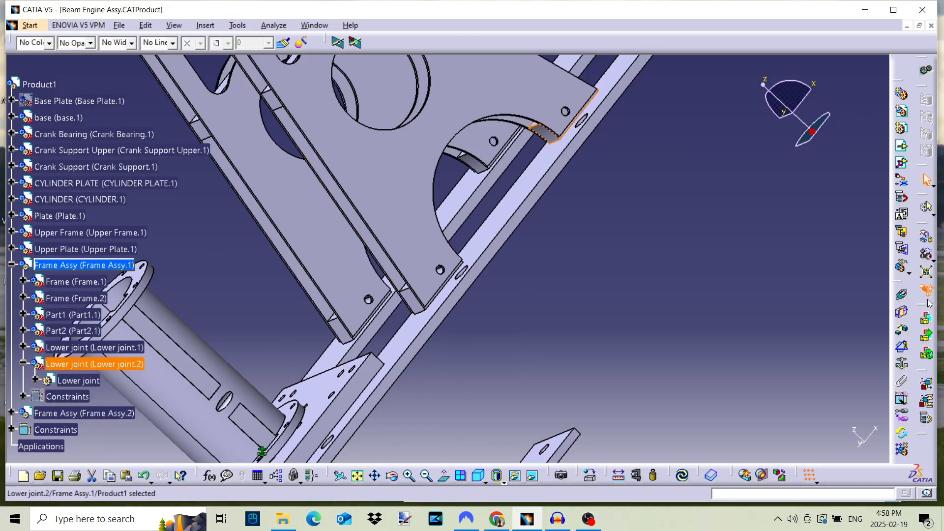
left_click(902, 363)
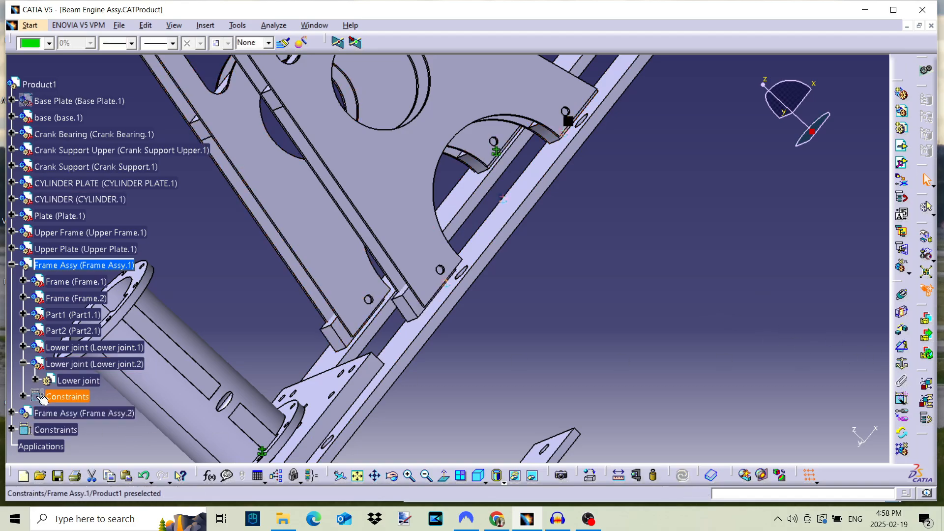
left_click(142, 478)
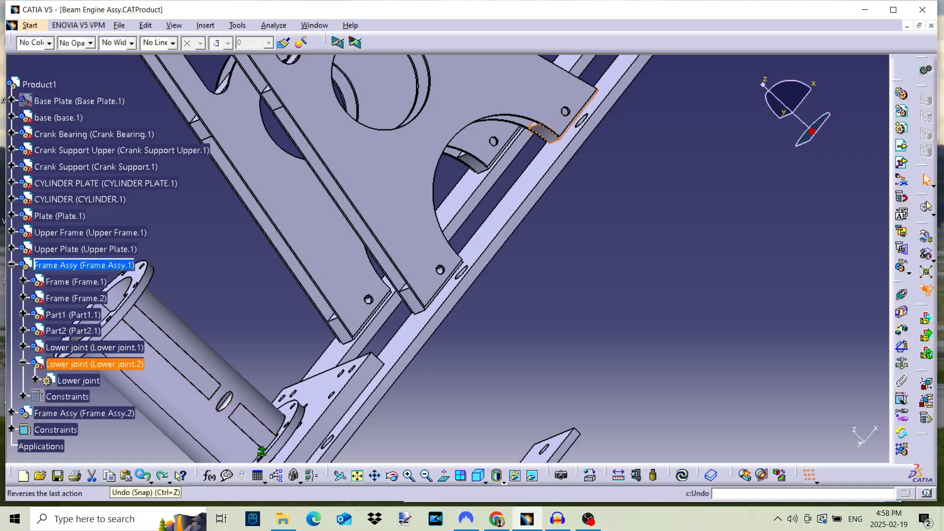
Activate Frame Assy.1, try updating the assembly, and undo the update.
left_click(115, 347)
left_click(121, 350)
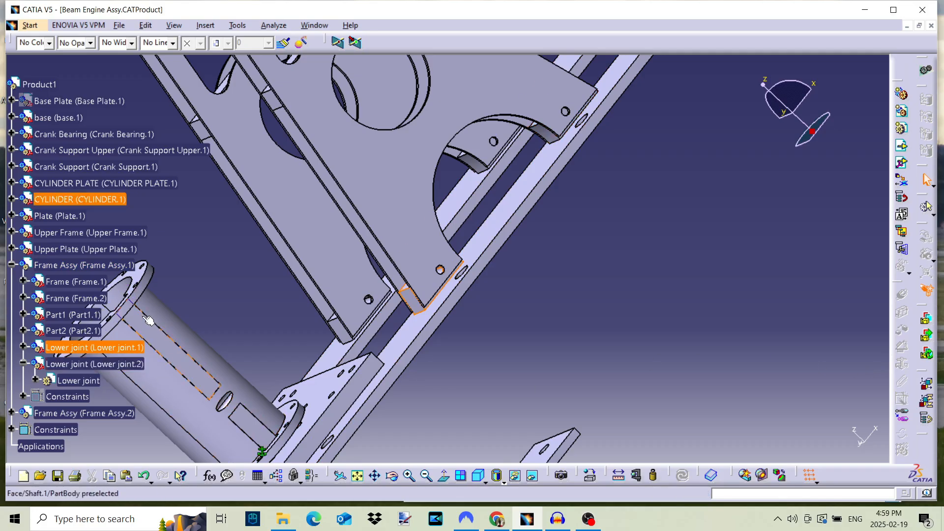
double_click(82, 266)
key("ctrl+u")
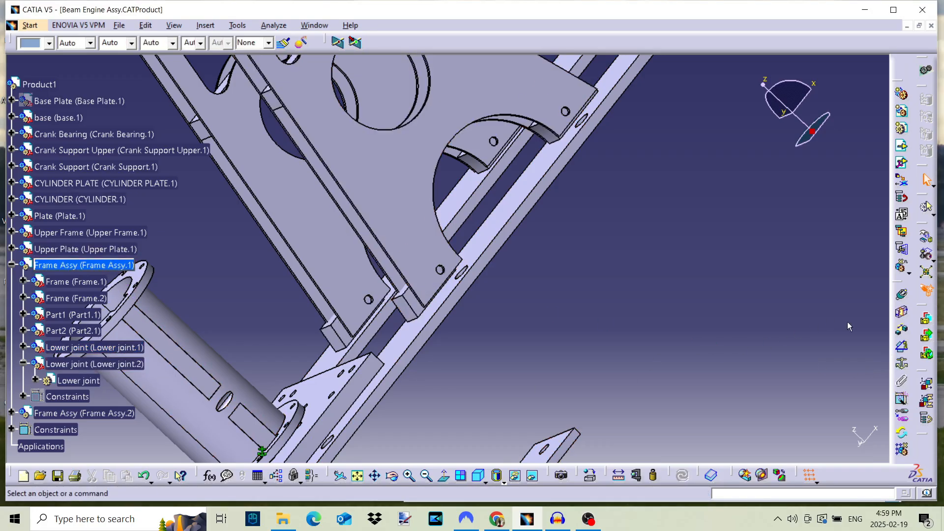
left_click(142, 478)
left_click(143, 478)
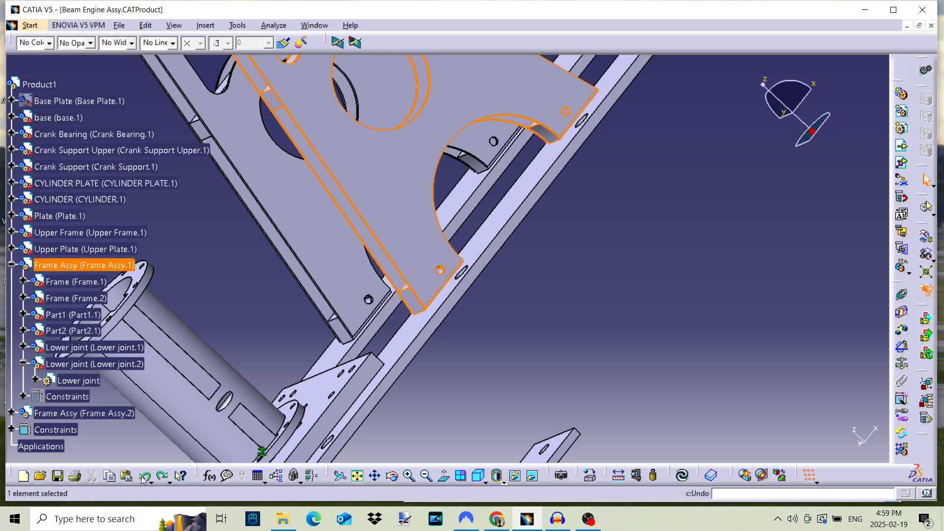
left_click(608, 319)
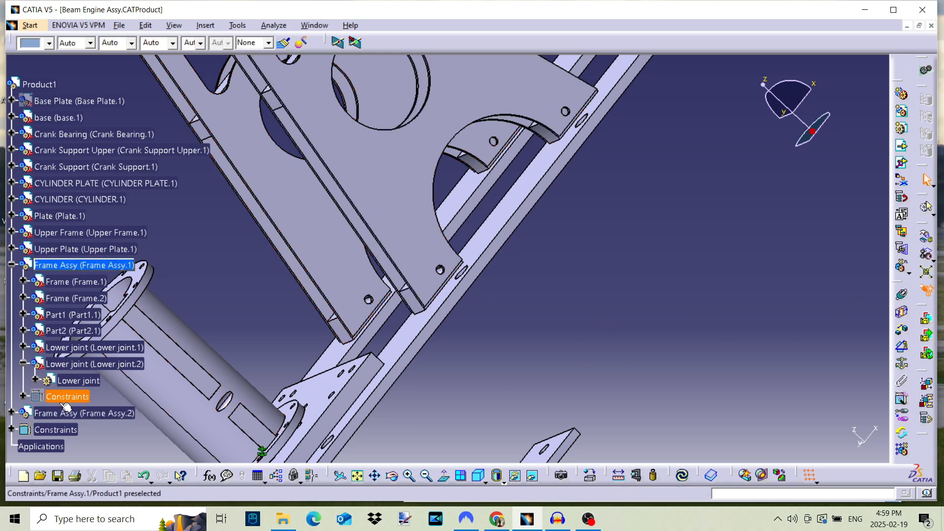
Expand the constraints of Frame Assy.1 and delete Fix.4 on Lower joint.1.
left_click(22, 397)
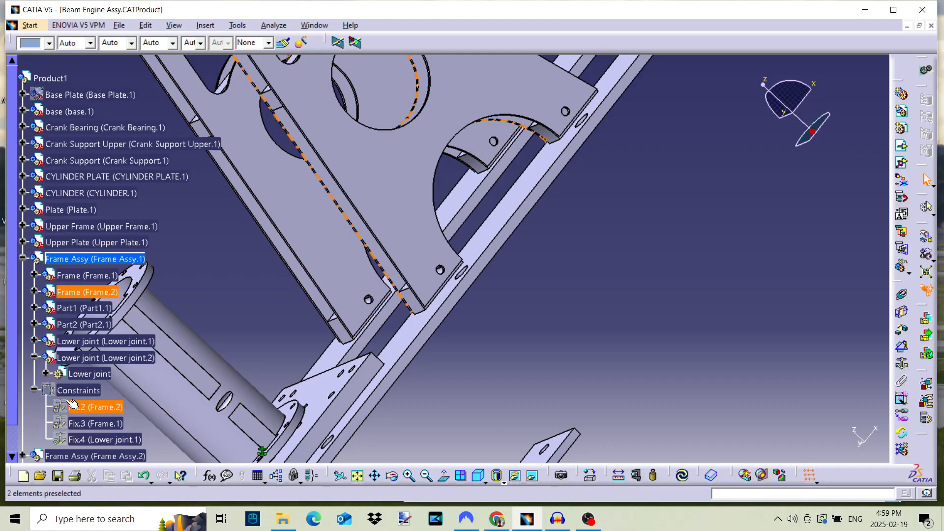
right_click(89, 439)
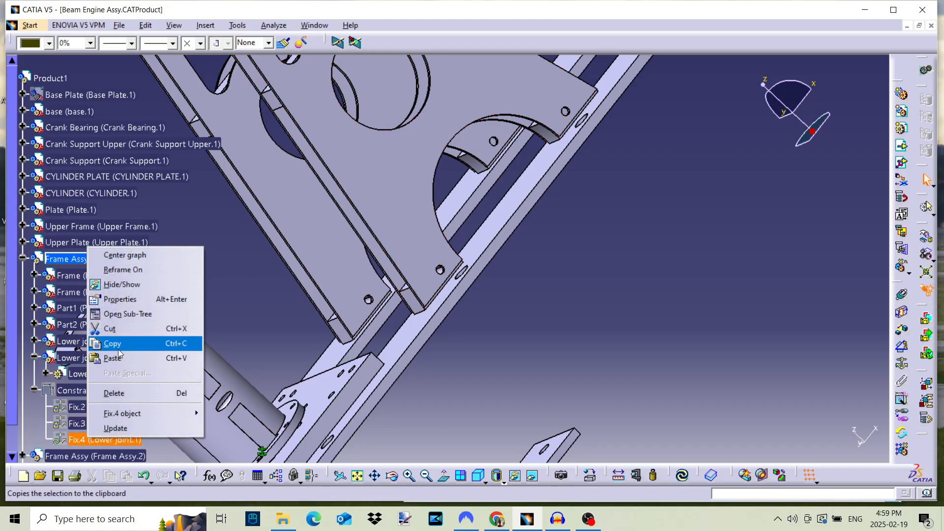
left_click(123, 397)
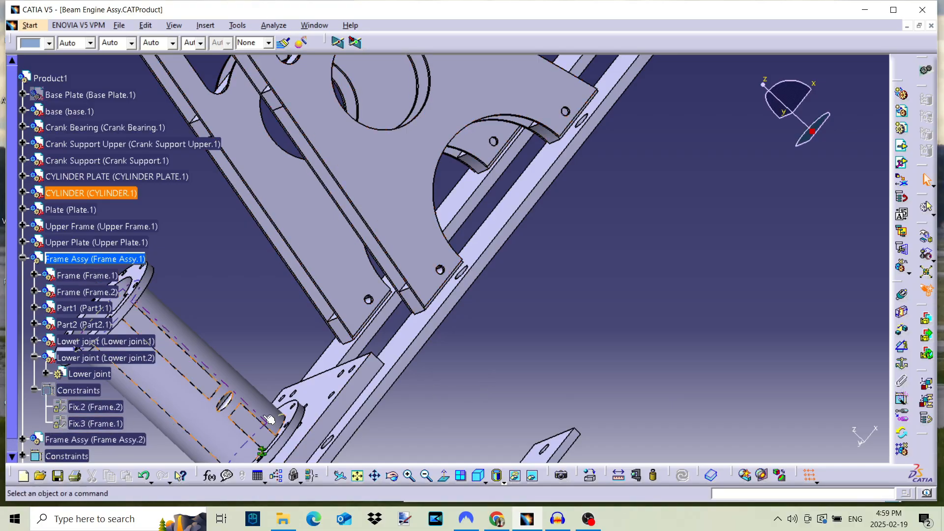
Fix Part1.1, Part2.1, Lower joint.1 and Lower joint.2 of Frame Assy.1 in place together.
left_click(78, 310)
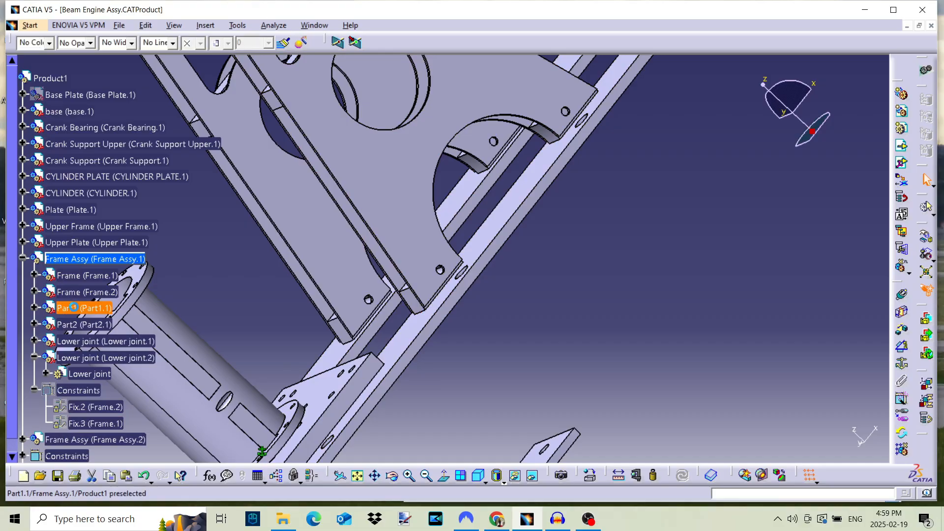
left_click(93, 362, "shift")
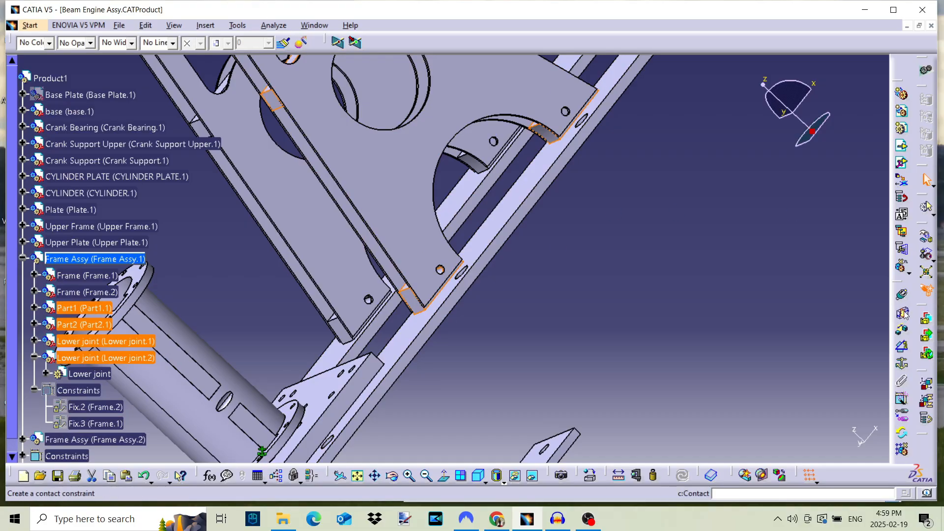
left_click(654, 475)
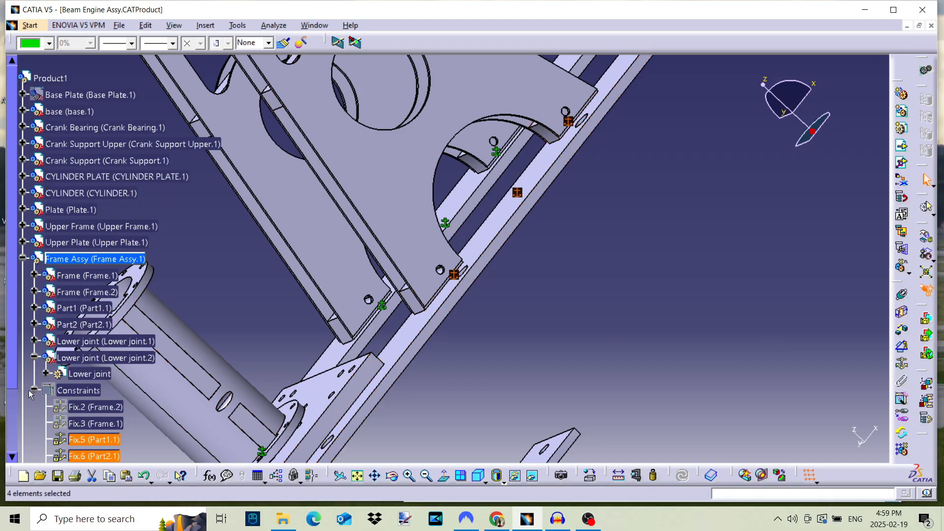
Hide all fix constraint symbols of Frame Assy.1 and collapse its Constraints branch.
scroll(50, 354, "down", 3)
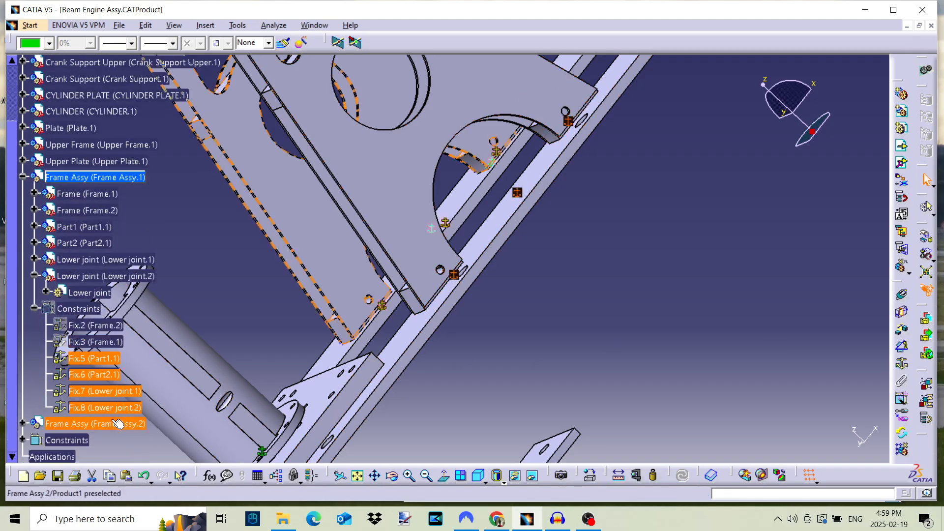
right_click(69, 317)
left_click(86, 349)
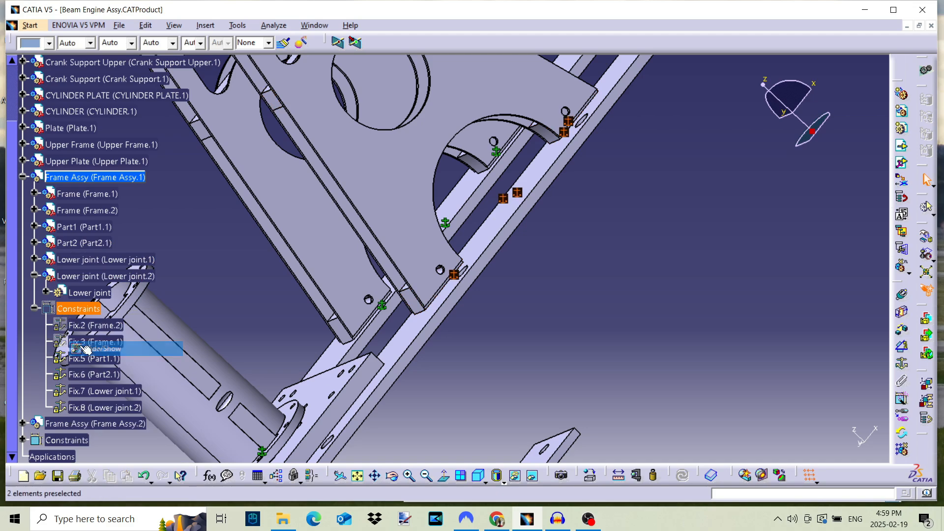
right_click(74, 310)
left_click(91, 349)
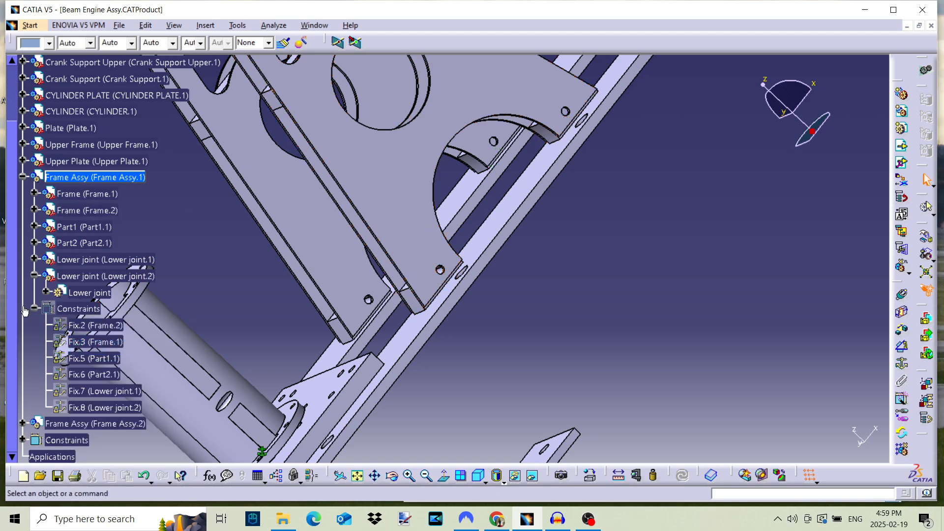
left_click(34, 310)
middle_click_drag(275, 283, 431, 296)
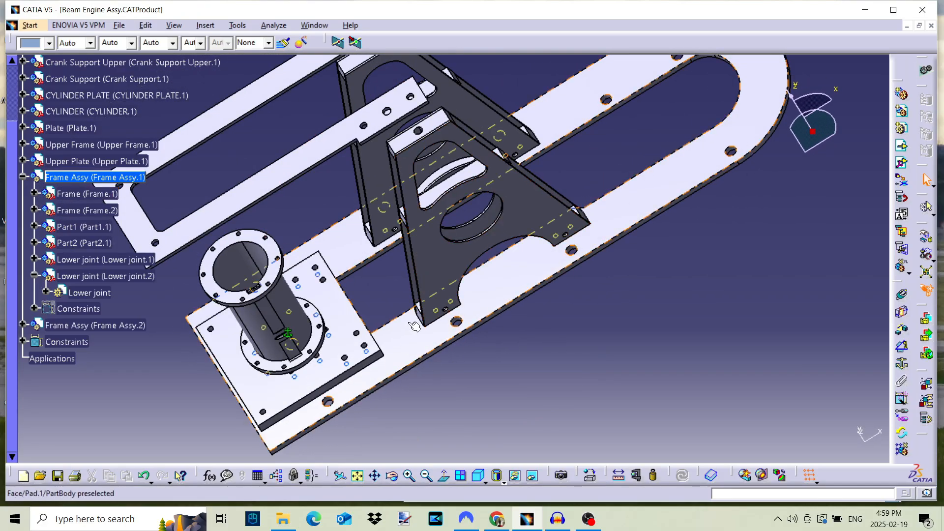
Leave the Snap command and activate the top-level product Product1 for editing.
left_click(926, 255)
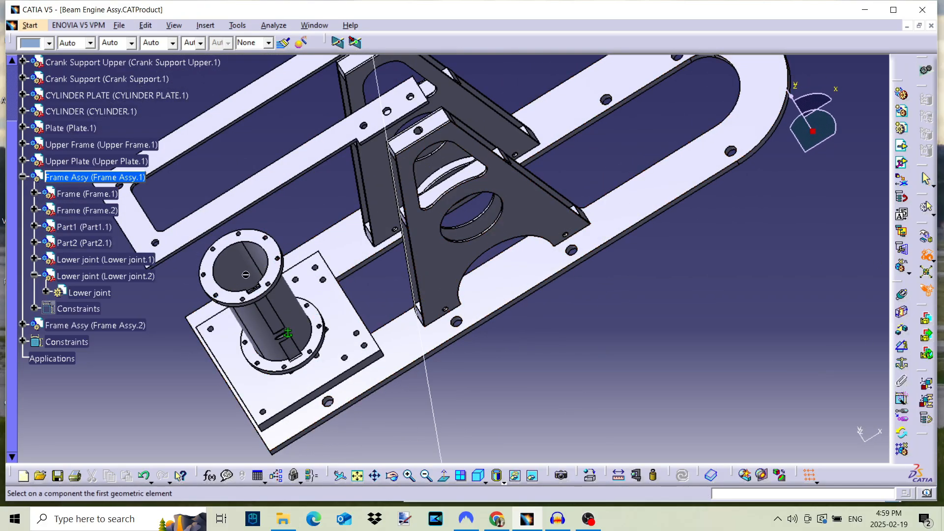
scroll(94, 226, "up", 5)
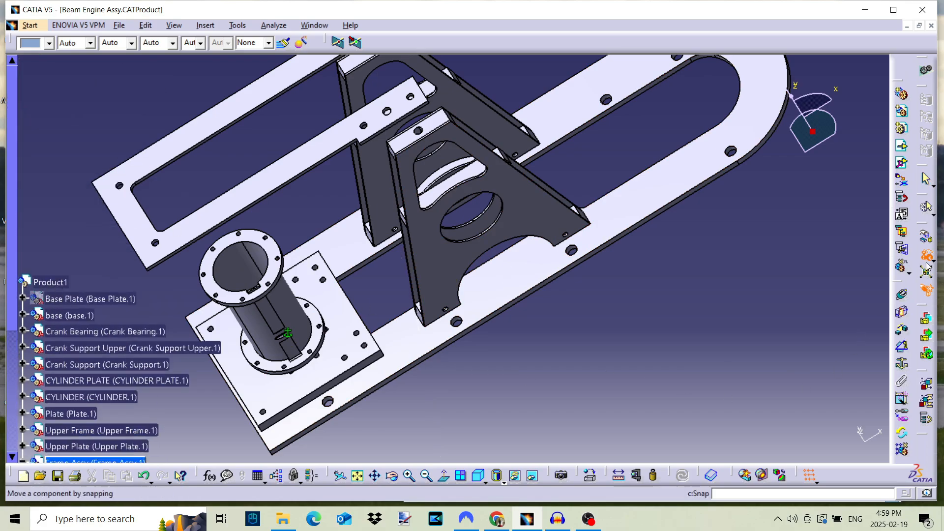
key("Escape")
left_click(46, 285)
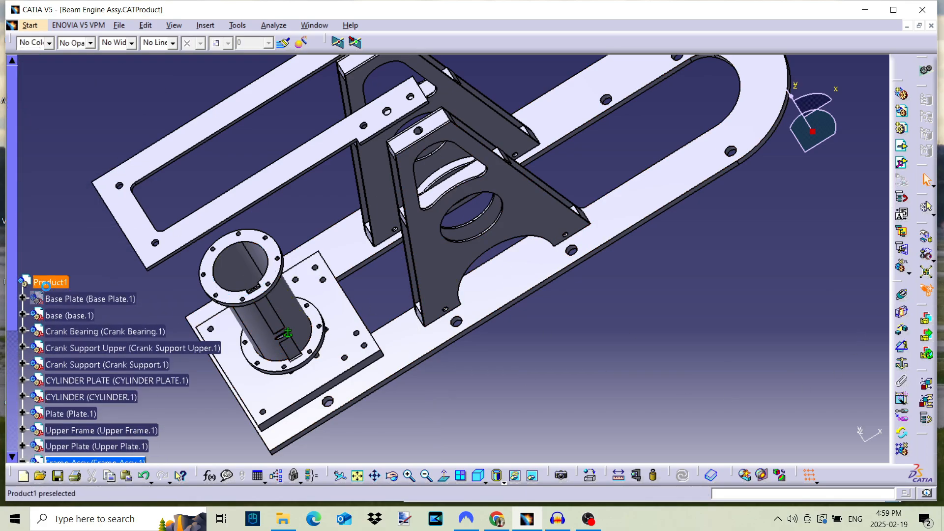
Snap the cylinder's axis to the axis of the central bore in the cylinder plate.
left_click(929, 257)
left_click(228, 280)
middle_click_drag(228, 280, 335, 396)
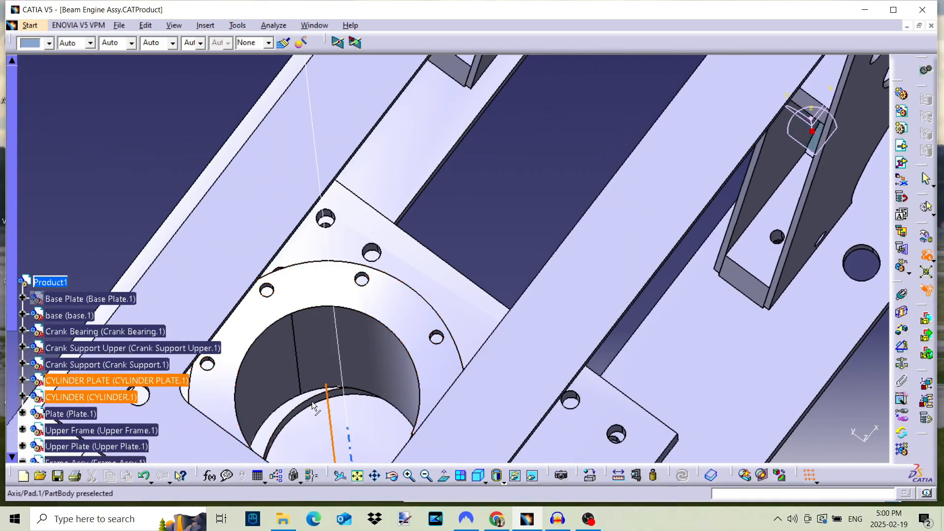
middle_click_drag(317, 398, 383, 284)
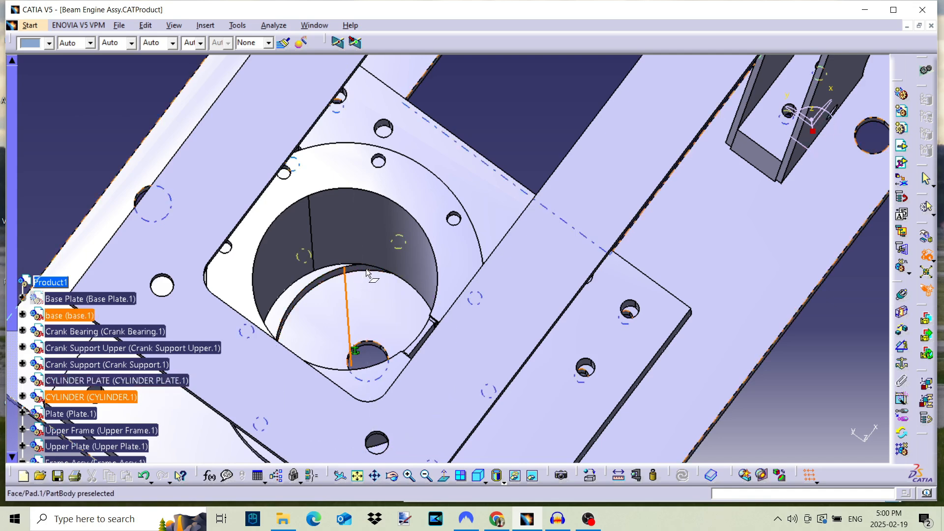
left_click(364, 269)
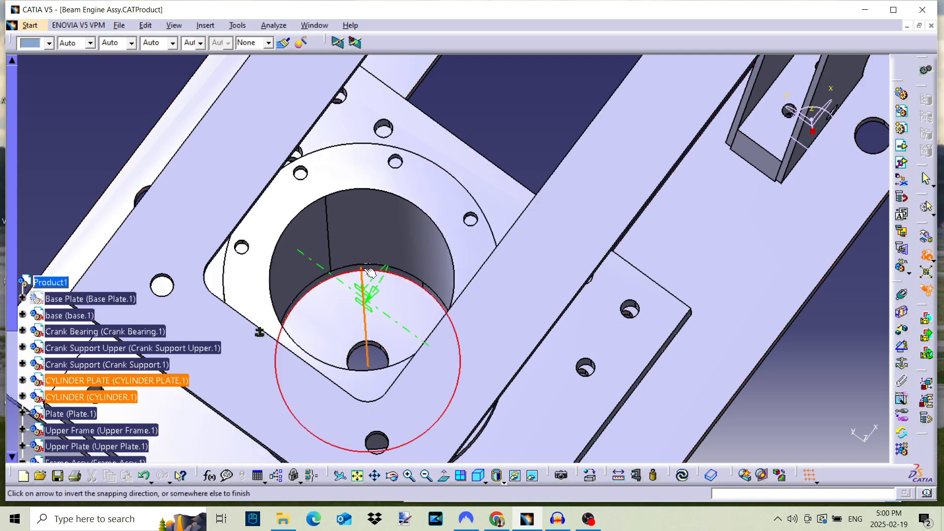
left_click(545, 92)
middle_click_drag(391, 222, 388, 314)
middle_click_drag(458, 339, 454, 275)
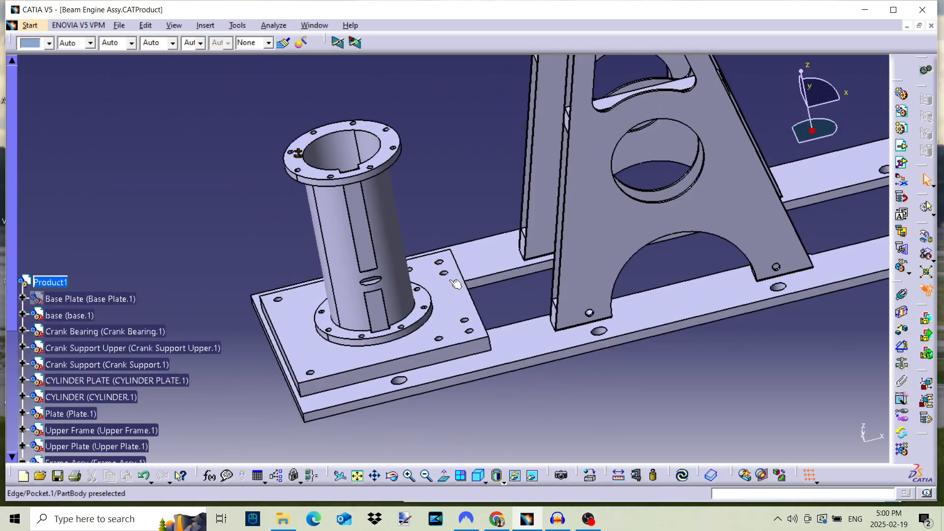
Snap the end hole of the rectangular two-hole plate to the axis of the near frame's top hole.
middle_click_drag(525, 300, 499, 391)
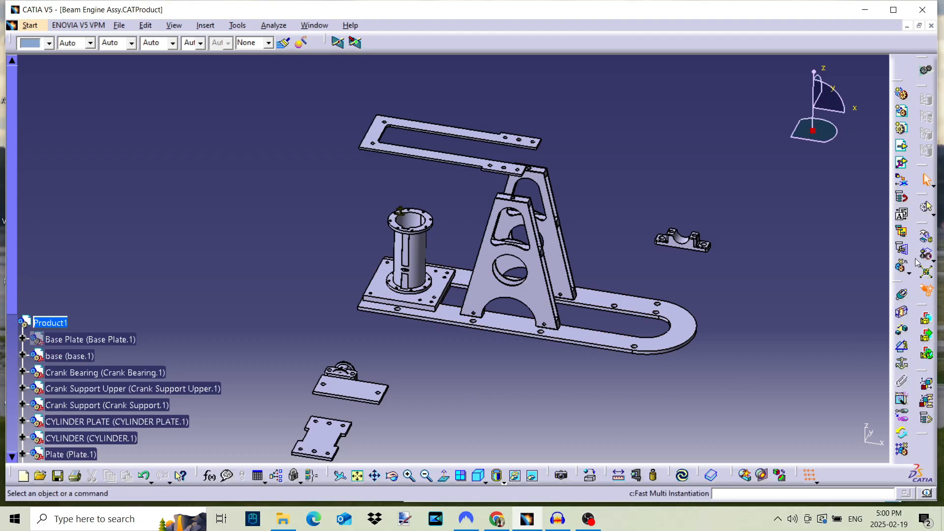
middle_click_drag(427, 405, 580, 254)
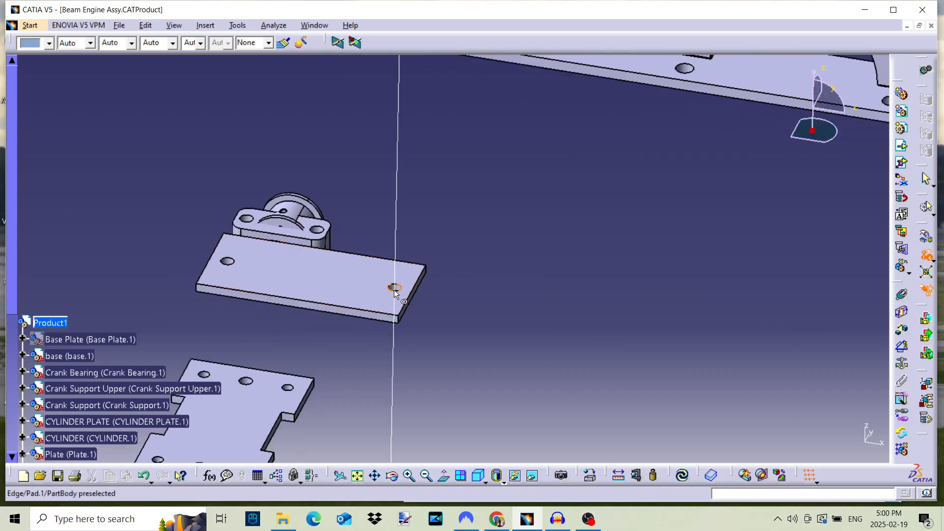
middle_click_drag(512, 247, 533, 398)
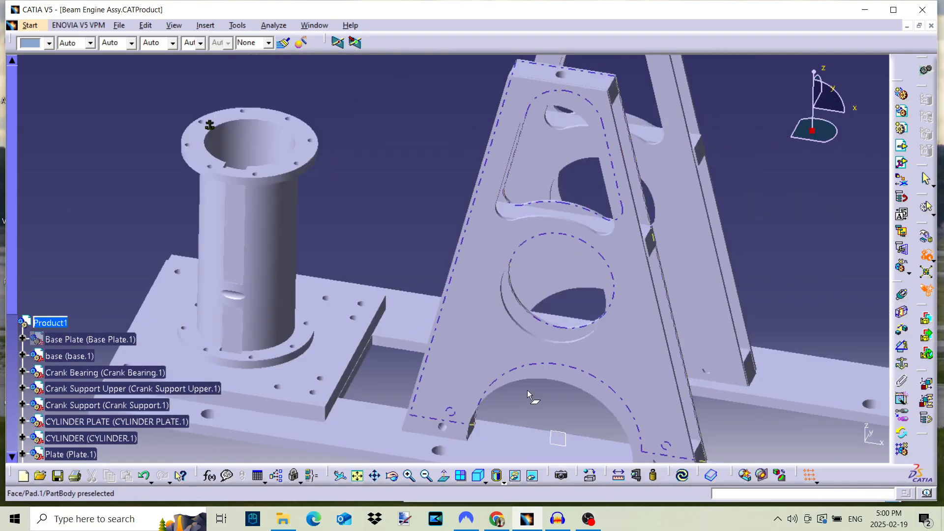
middle_click_drag(654, 114, 491, 310)
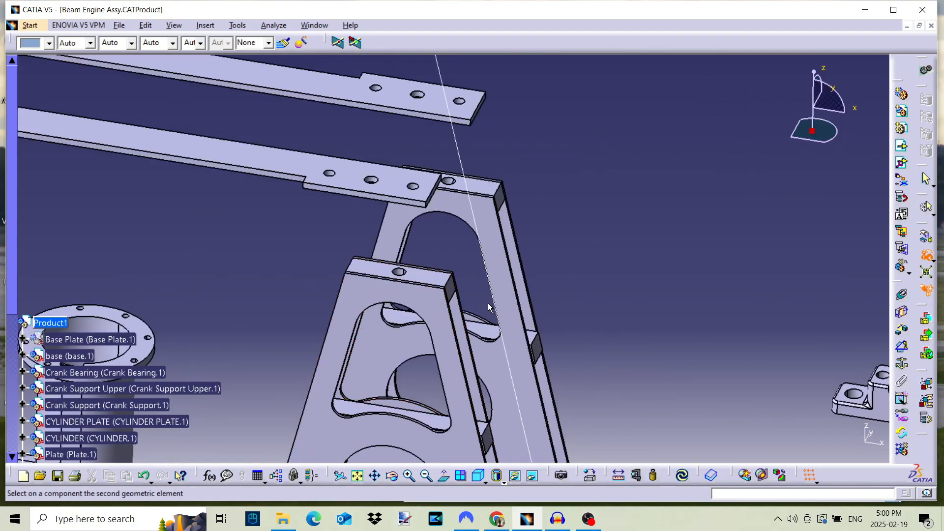
left_click(399, 273)
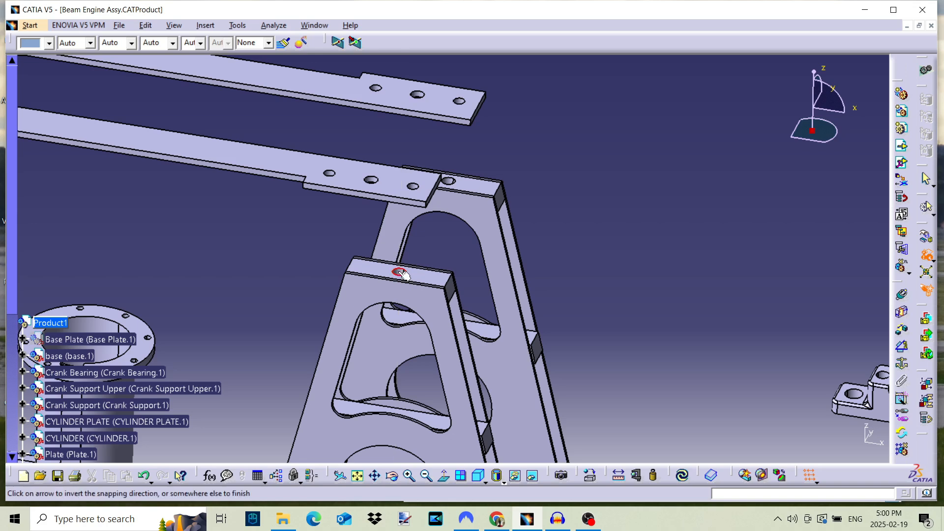
middle_click_drag(627, 280, 595, 385, "ctrl")
left_click(572, 431)
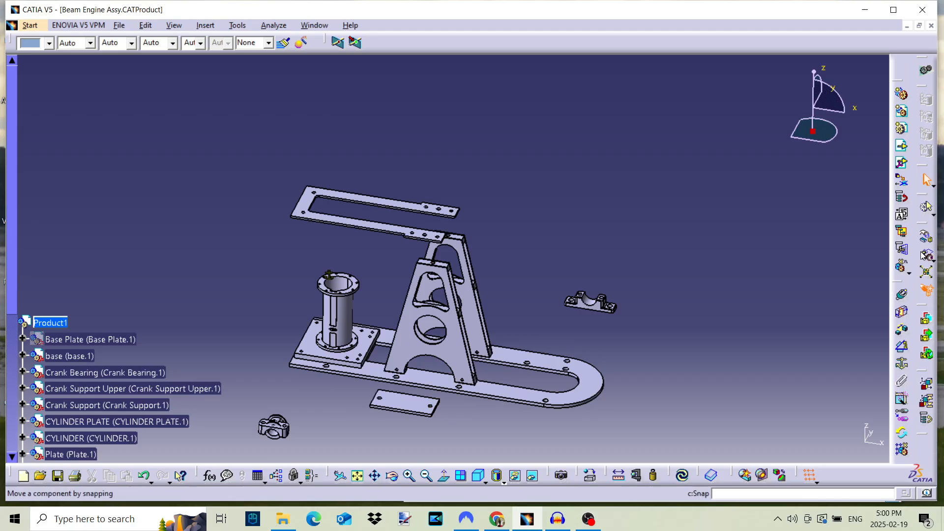
Snap the rectangular plate's face onto the near frame's top face and invert the snapping direction.
left_click(411, 405)
middle_click_drag(494, 338, 495, 193)
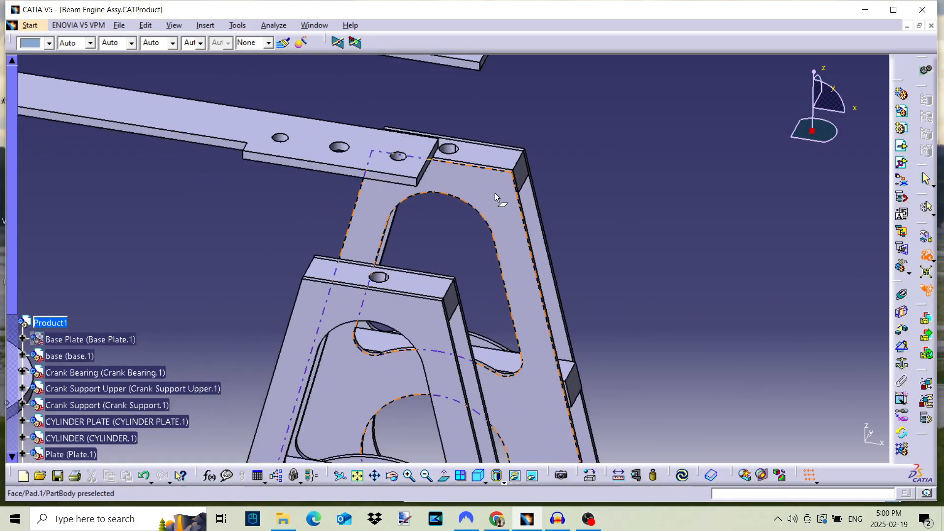
left_click(422, 282)
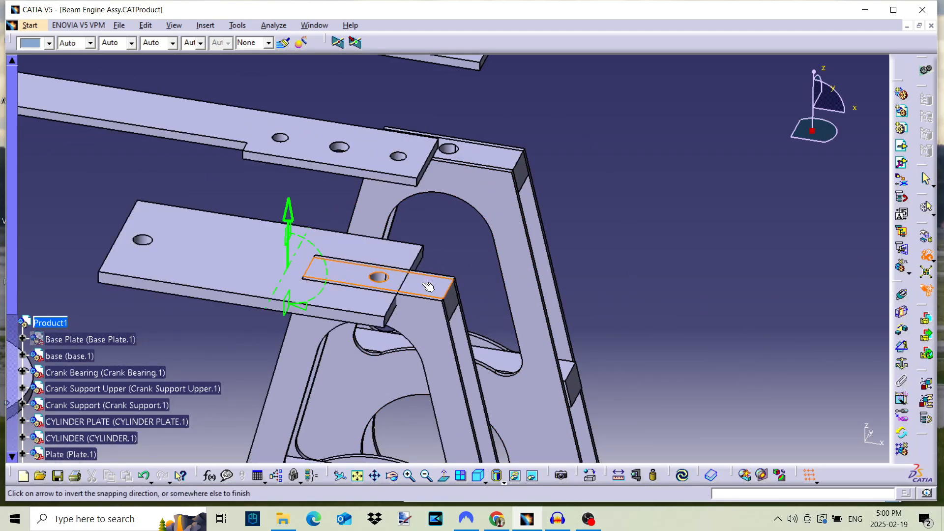
left_click(290, 224)
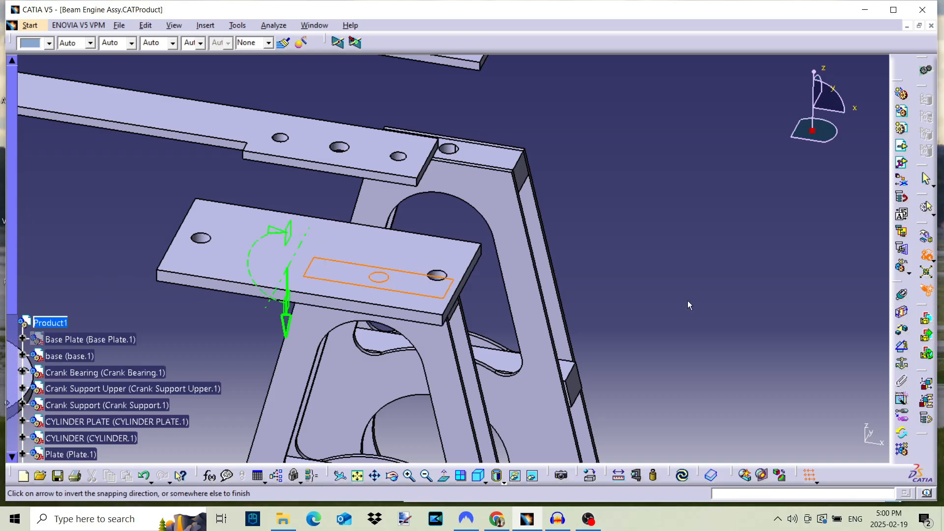
left_click(759, 284)
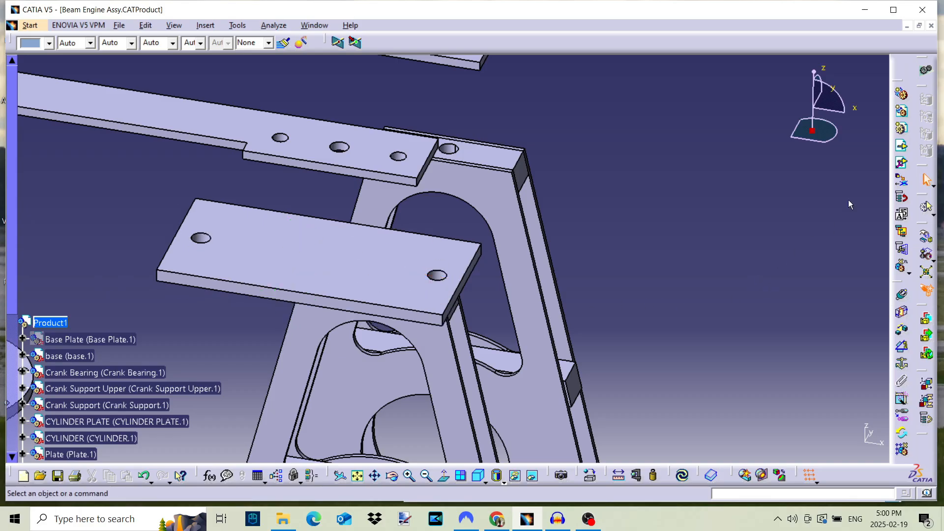
Rotate the rectangular plate to span between the two frames and snap its side edge to the near frame's top end edge.
left_click_drag(812, 134, 814, 137)
left_click_drag(358, 284, 329, 264)
left_click(791, 256)
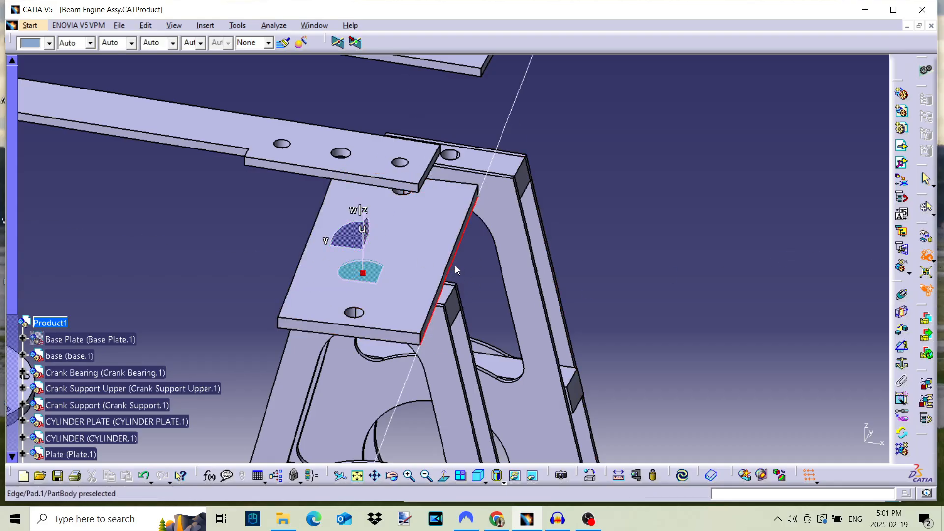
left_click(453, 294)
left_click(684, 291)
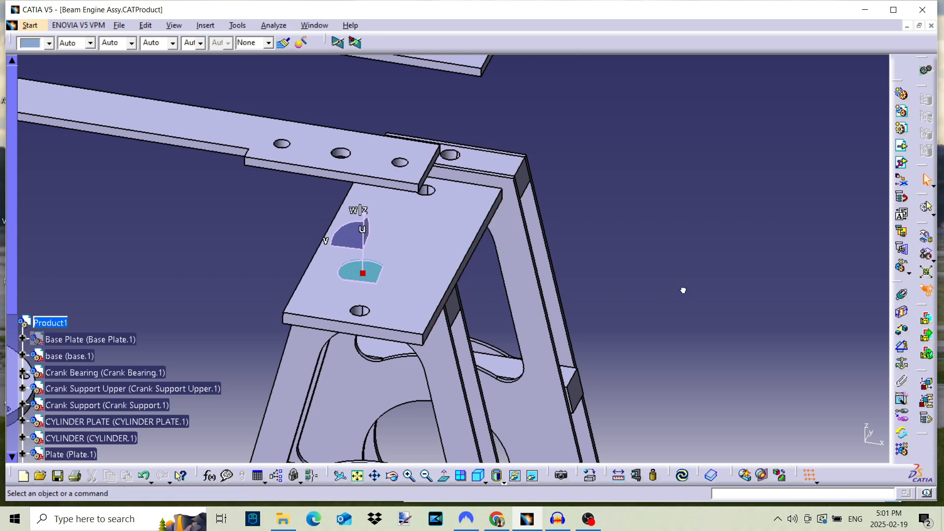
Snap the rectangular plate's near hole to the near frame's top hole and return the compass to its default place.
left_click(926, 254)
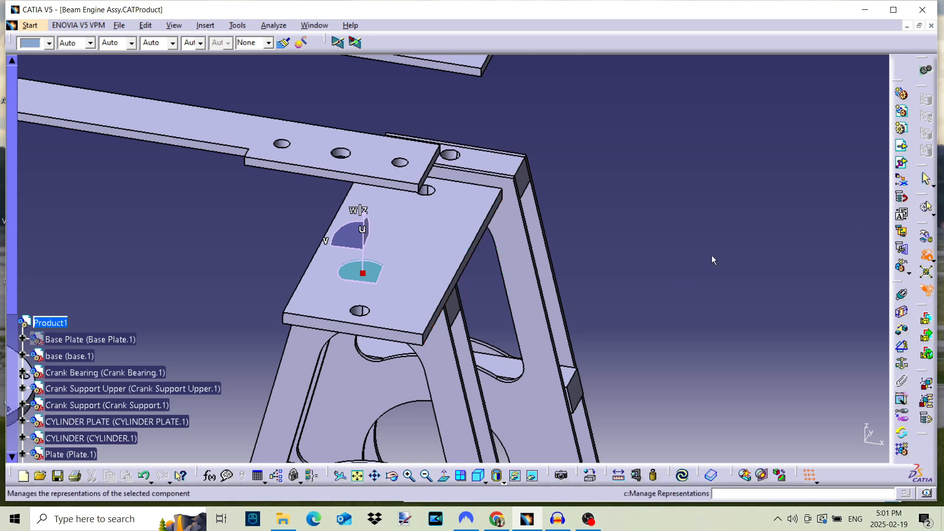
left_click(360, 315)
middle_click_drag(422, 364, 433, 128)
middle_click_drag(480, 86, 444, 356)
middle_click_drag(384, 385, 673, 275)
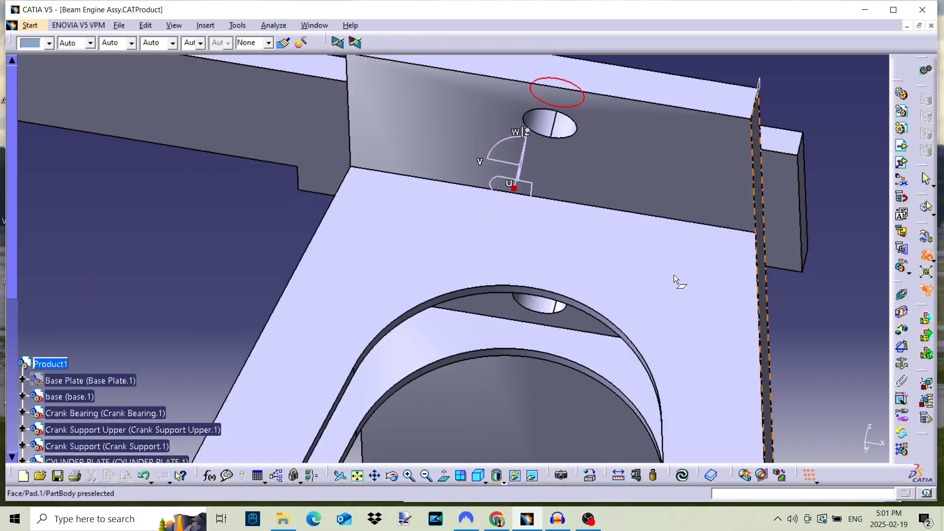
left_click(537, 305)
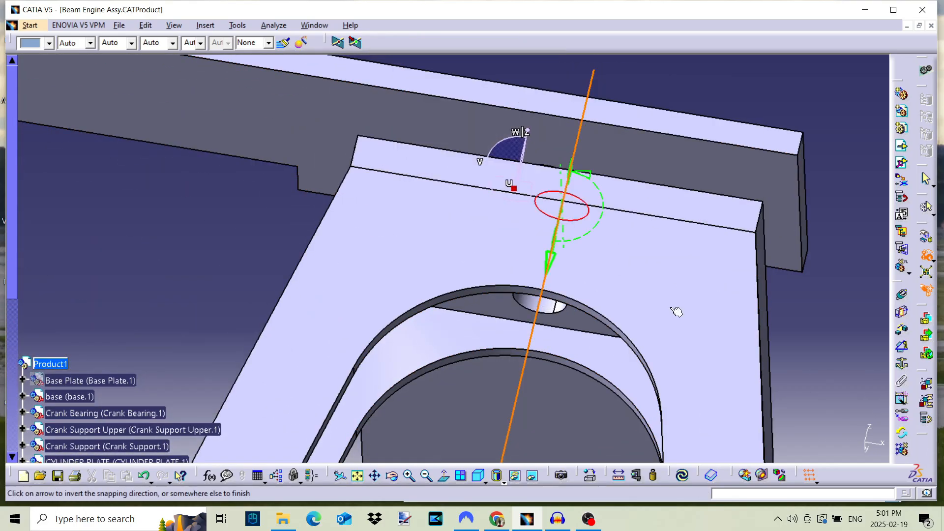
left_click(836, 286)
middle_click_drag(510, 206, 466, 373)
left_click_drag(363, 343, 369, 347)
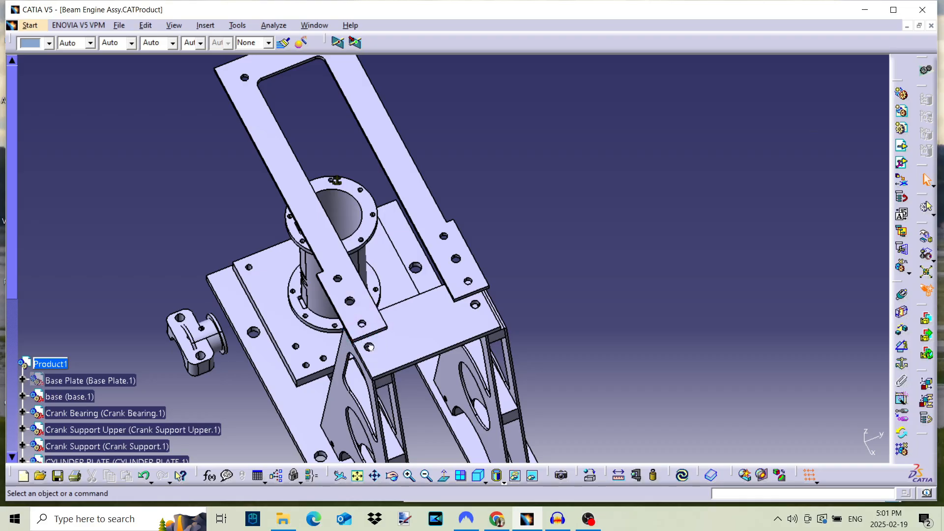
left_click_drag(865, 447, 864, 445)
Snap the notched plate's top face to the near upper edge of the rectangular plate on the frames.
middle_click_drag(256, 433, 401, 376)
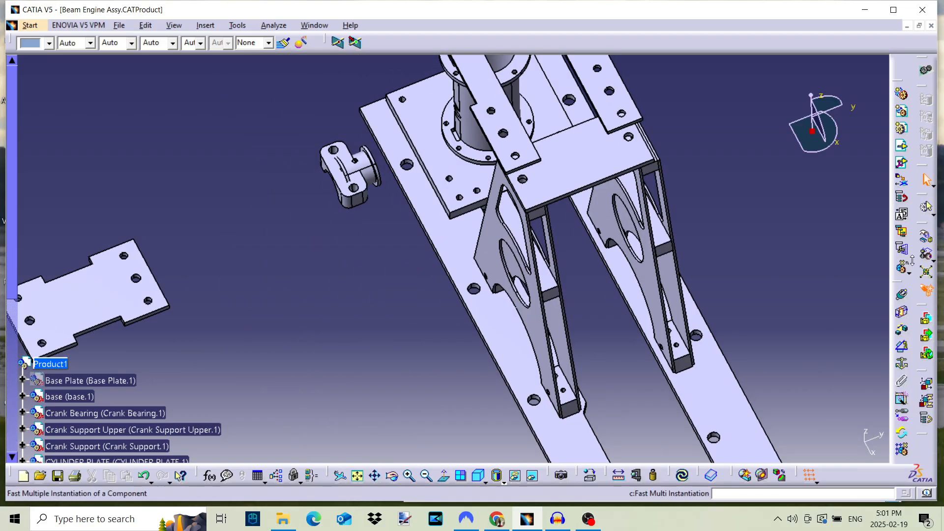
left_click(927, 257)
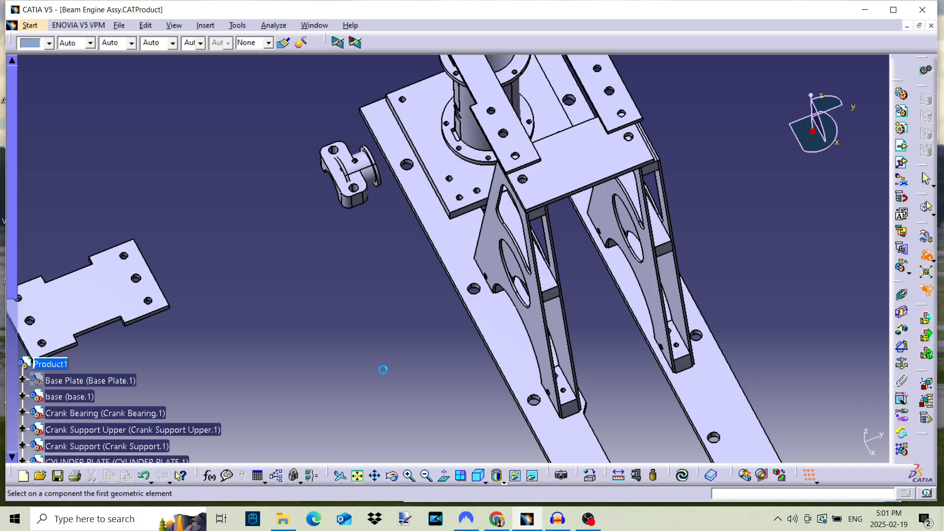
middle_click_drag(179, 356, 531, 393)
middle_click_drag(360, 375, 472, 363)
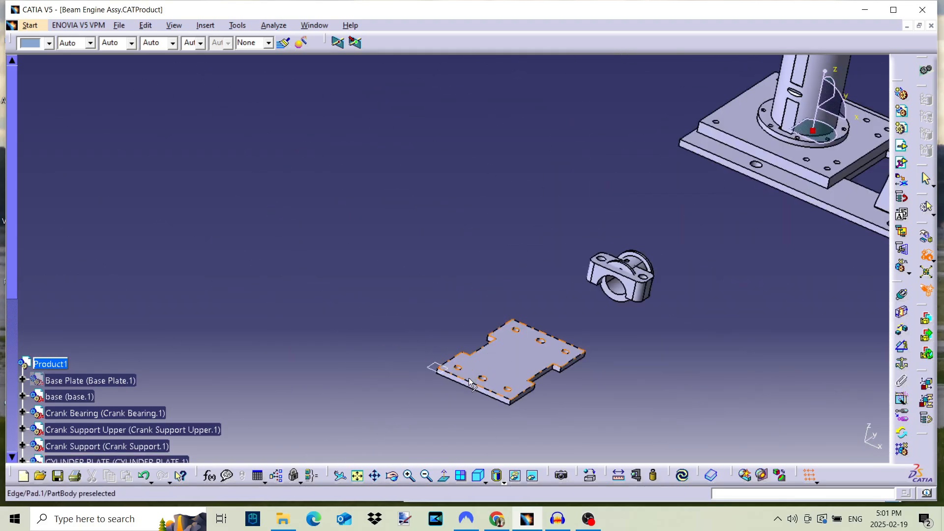
left_click(541, 355)
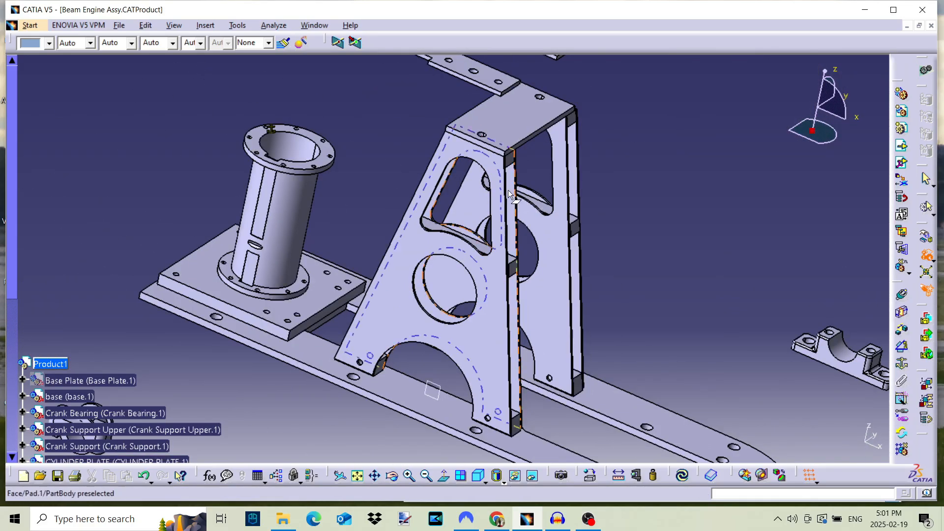
left_click(482, 143)
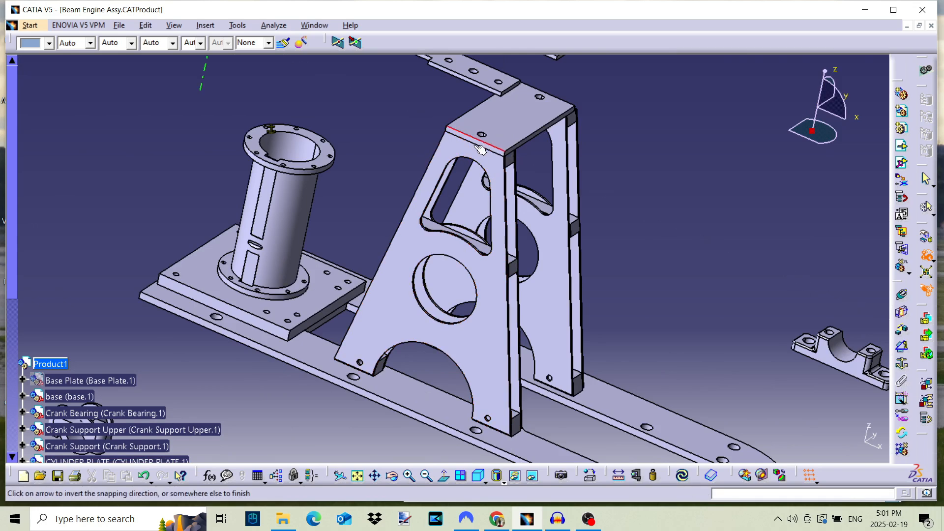
middle_click_drag(339, 151, 343, 265)
left_click(354, 237)
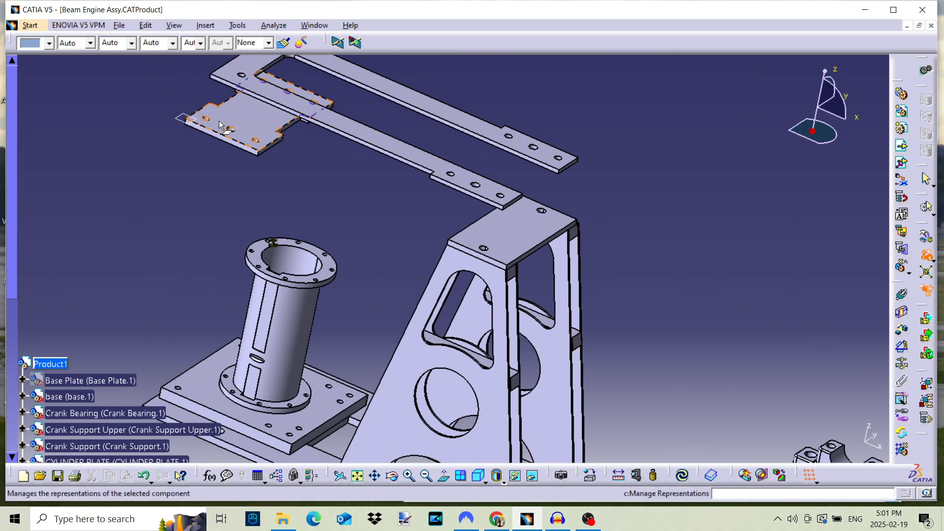
Snap the notched plate's middle end hole to the near hole of the rectangular plate.
left_click(231, 130)
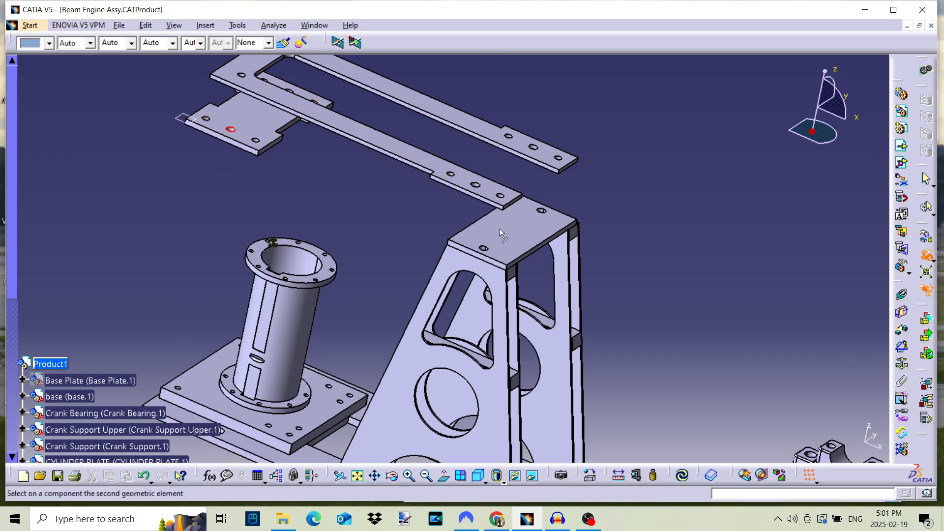
left_click(485, 254)
left_click(650, 274)
middle_click_drag(601, 261, 615, 162)
middle_click_drag(621, 226, 368, 317)
middle_click_drag(427, 283, 358, 130)
middle_click_drag(446, 120, 425, 216)
middle_click_drag(389, 262, 523, 163)
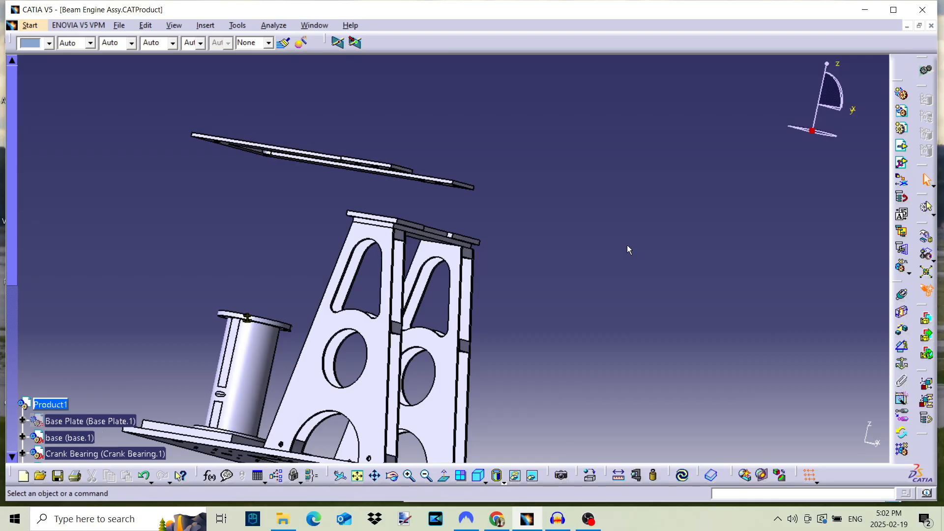
Snap the underside of the slotted upper frame onto the top face of the notched plate.
middle_click_drag(567, 252, 654, 217)
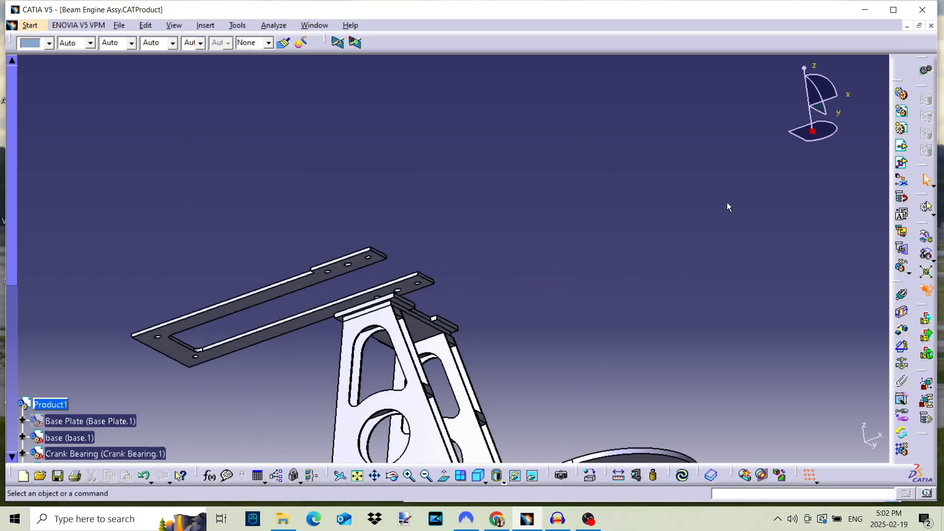
left_click(927, 257)
left_click(299, 282)
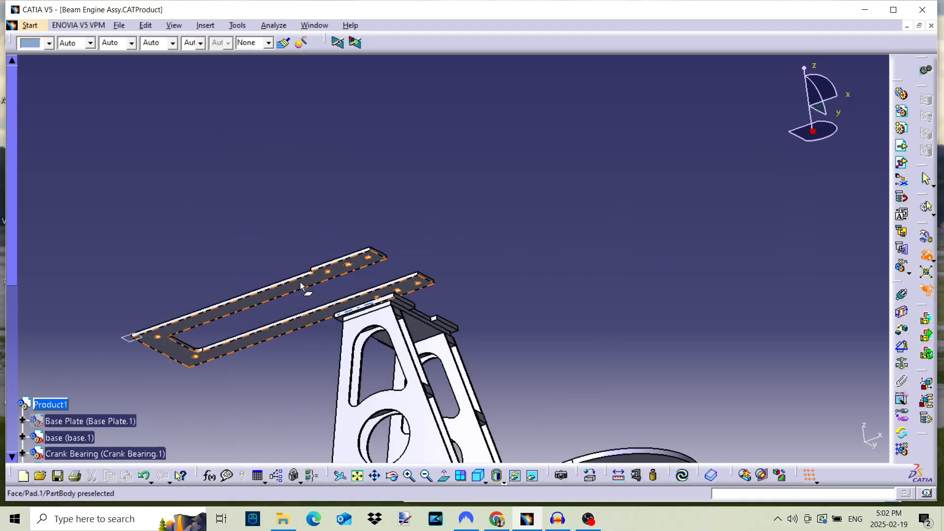
middle_click_drag(462, 222, 419, 343)
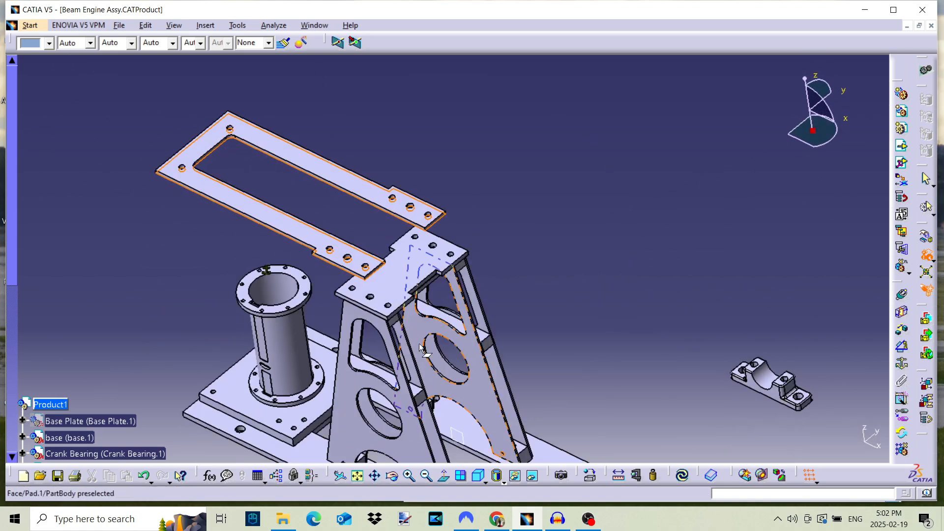
left_click(403, 273)
middle_click_drag(512, 339, 615, 274)
left_click(927, 256)
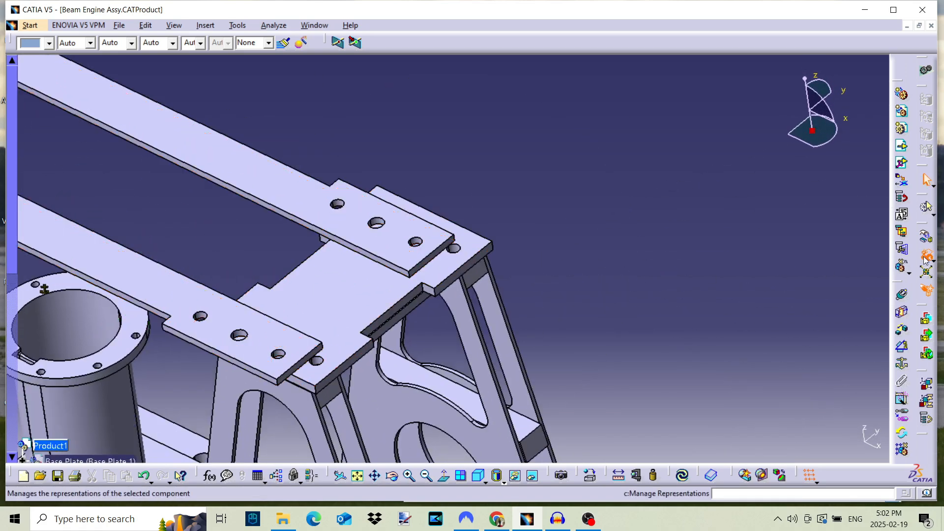
Snap the upper frame's near end hole to the matching end hole of the notched plate below it.
left_click(278, 353)
left_click(318, 363)
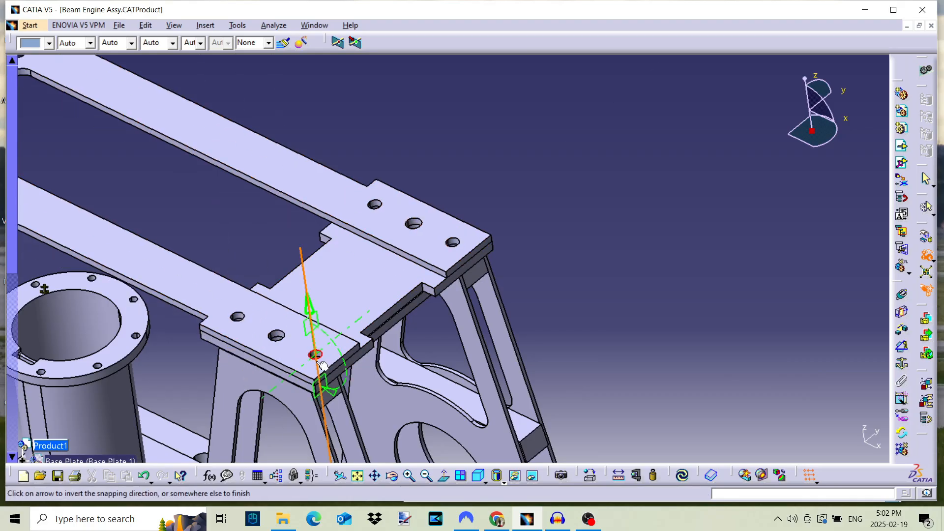
left_click(607, 337)
Examine from several angles how the upper frame and its holes line up with the plates and frame assemblies.
middle_click_drag(511, 286, 409, 373)
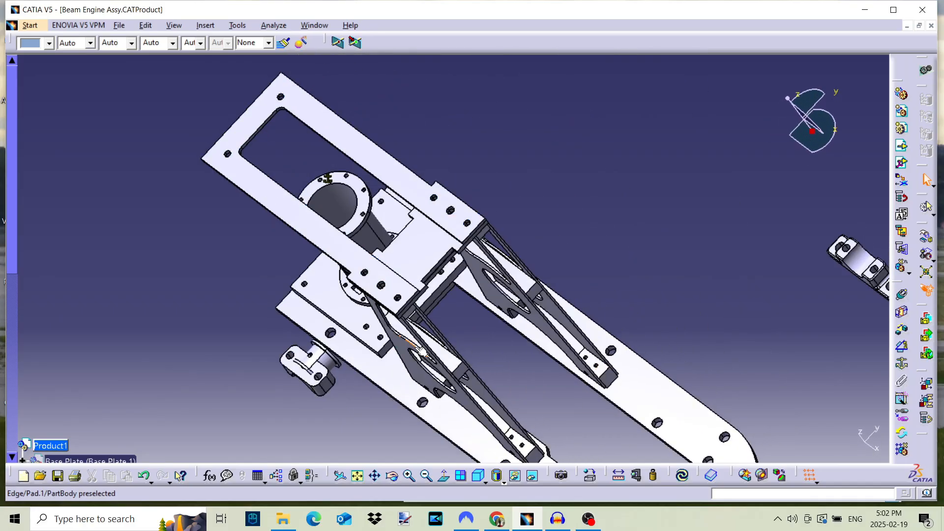
middle_click_drag(509, 270, 424, 278)
middle_click_drag(544, 221, 532, 306)
middle_click_drag(595, 307, 491, 308)
middle_click_drag(401, 347, 403, 174)
middle_click_drag(397, 326, 366, 288)
middle_click_drag(400, 325, 507, 354)
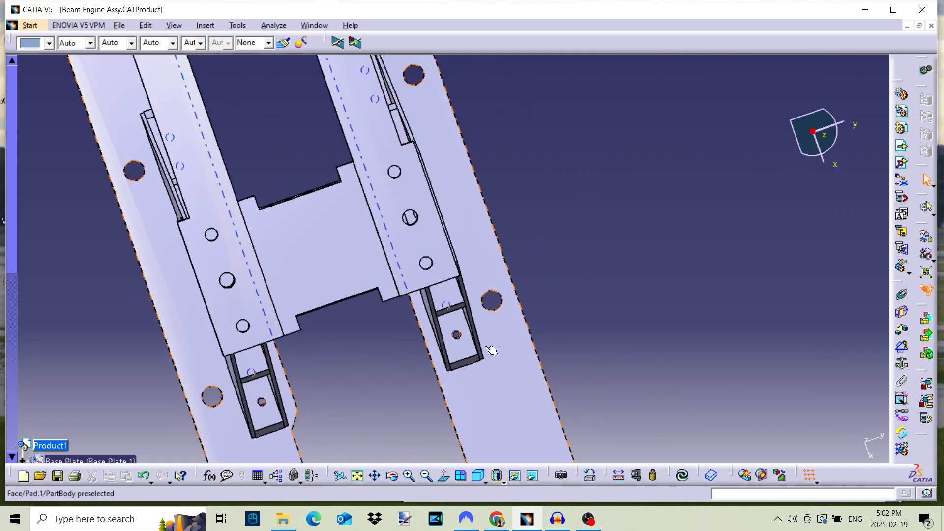
middle_click_drag(343, 321, 363, 319)
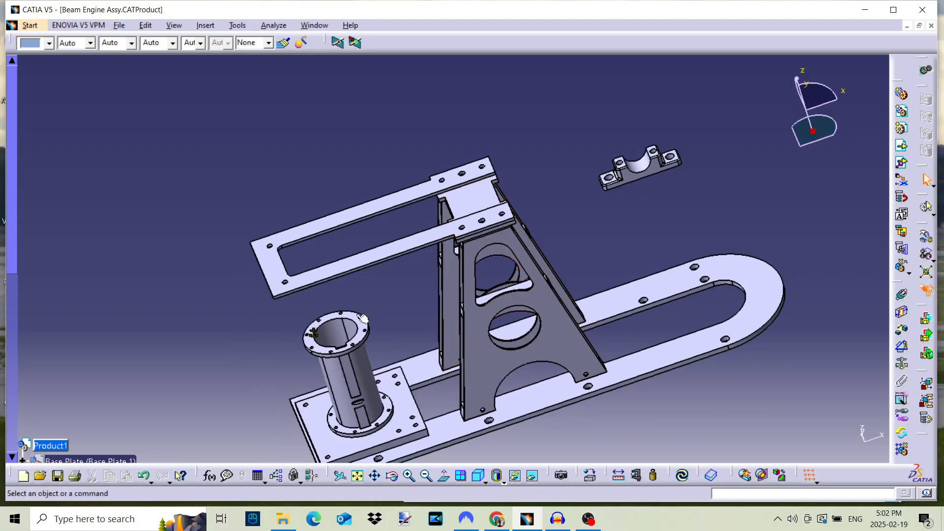
Delete the Fix.1 constraint shown at the cylinder.
right_click(320, 333)
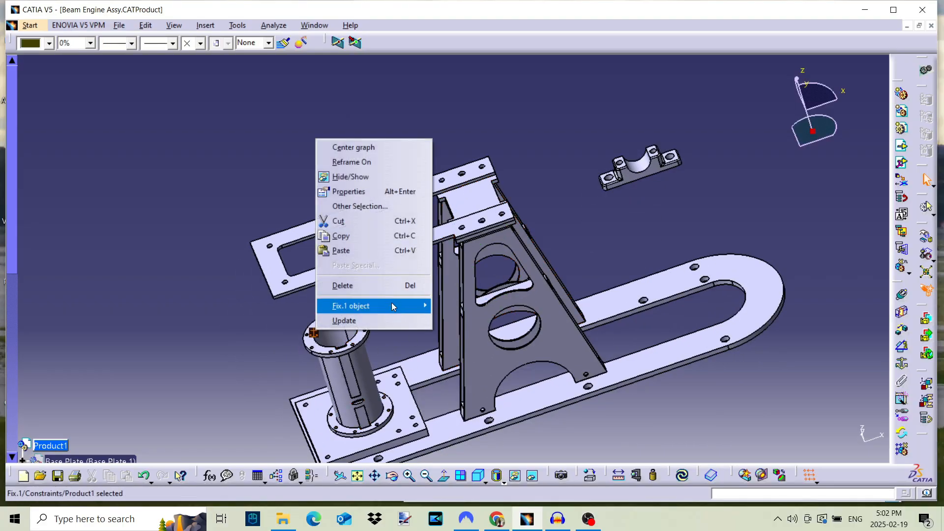
left_click(371, 285)
middle_click_drag(319, 374, 463, 308)
Show the hidden Base Plate and collapse the expanded frame assembly in the specification tree.
key("F3")
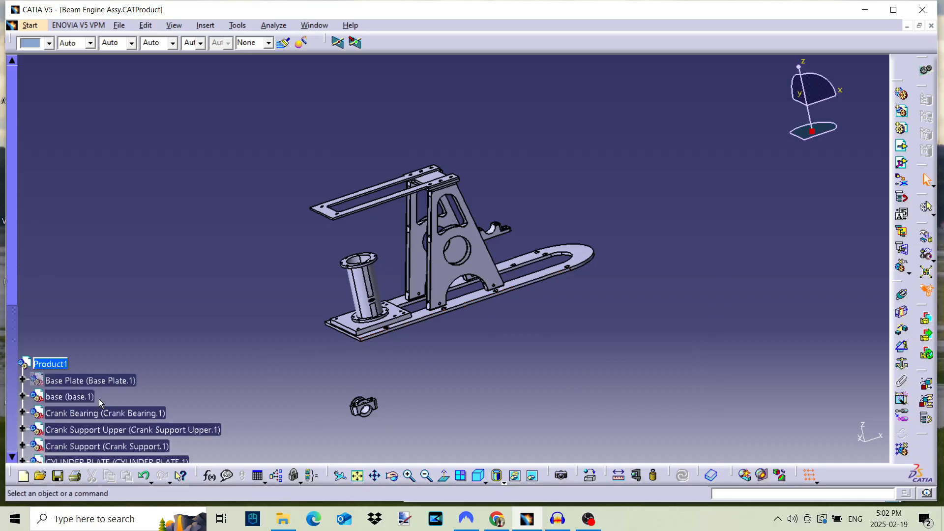
right_click(80, 260)
left_click(113, 291)
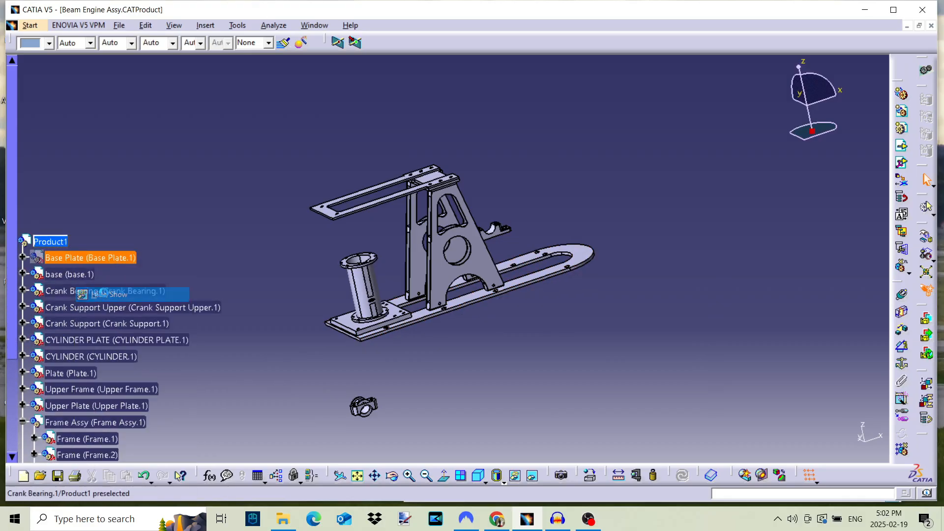
middle_click_drag(450, 349, 348, 327)
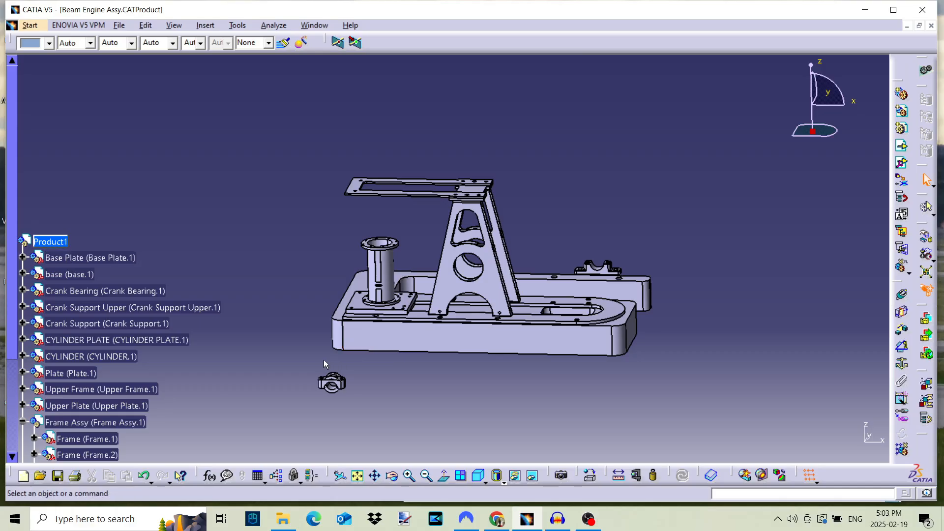
middle_click_drag(483, 378, 417, 340)
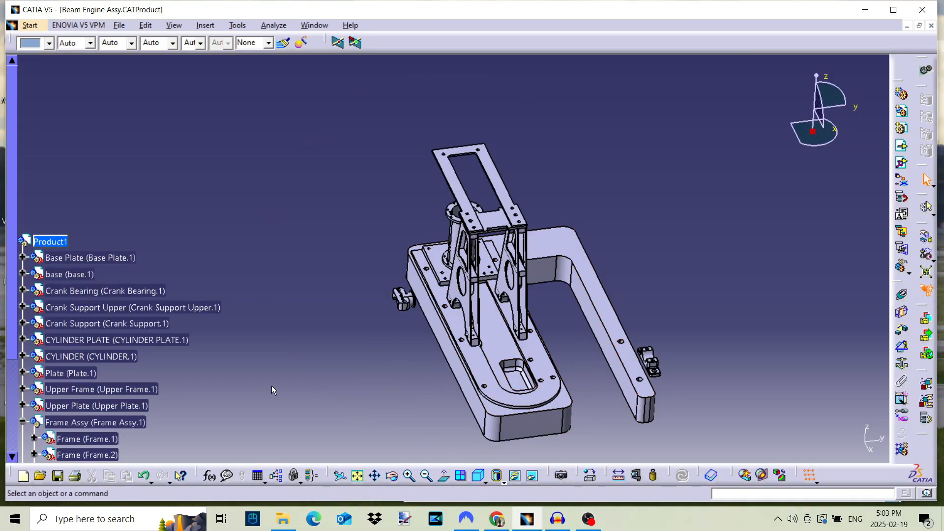
scroll(107, 334, "down", 3)
left_click(22, 300)
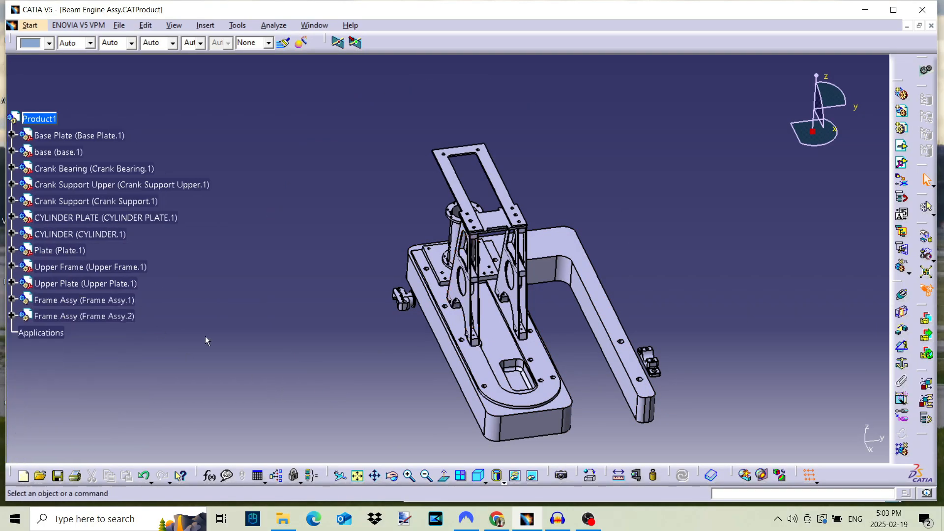
Fix all components from Base Plate.1 through Frame Assy.2 in place and expand the constraints list.
middle_click_drag(522, 414, 540, 333)
left_click(58, 133)
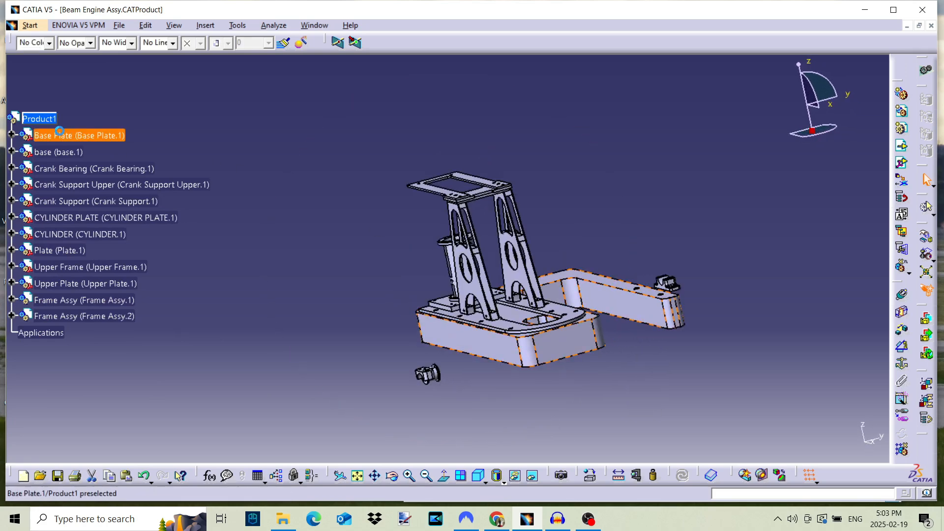
left_click(73, 316, "shift")
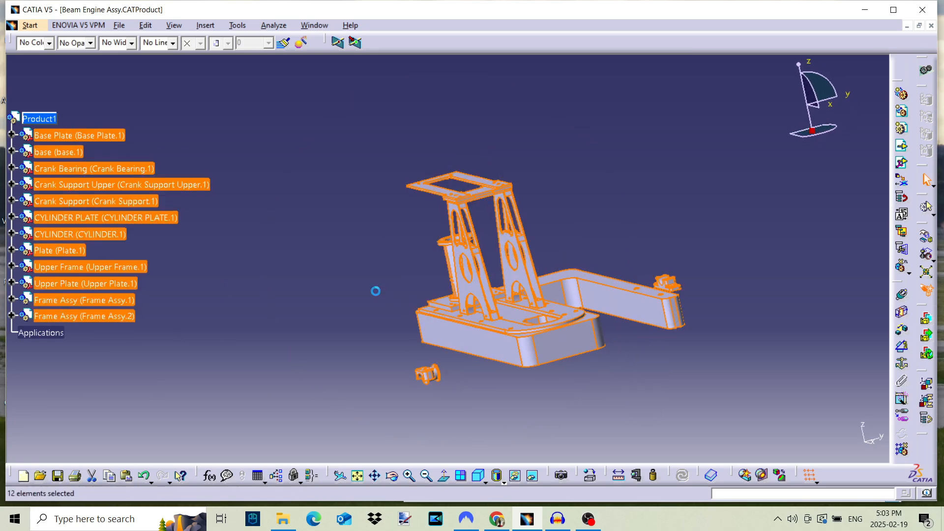
left_click(903, 365)
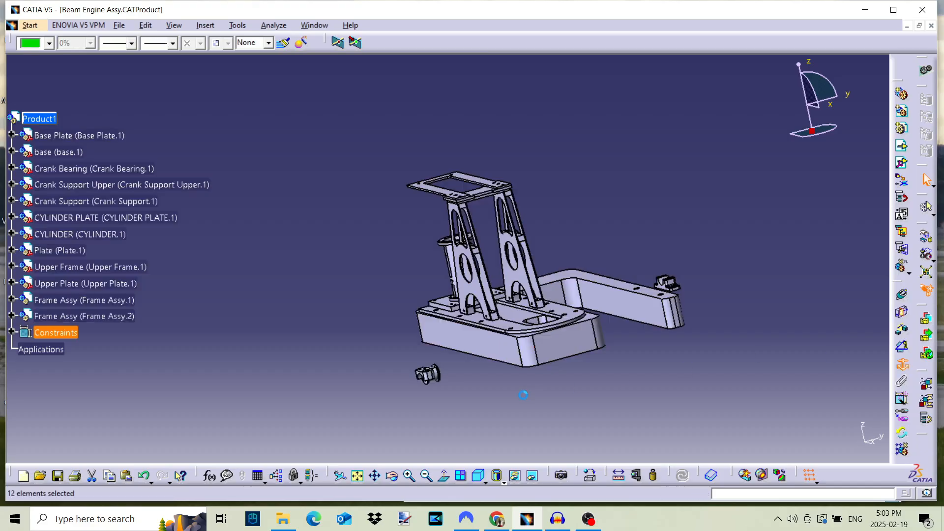
left_click(11, 333)
left_click(418, 397)
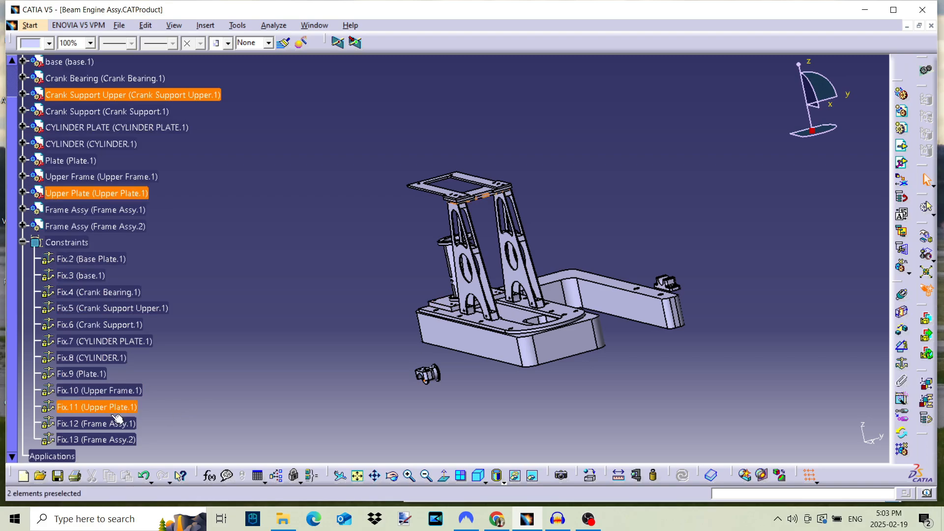
Delete the fix constraints of the Crank Support Upper and the Crank Bearing.
right_click(103, 308)
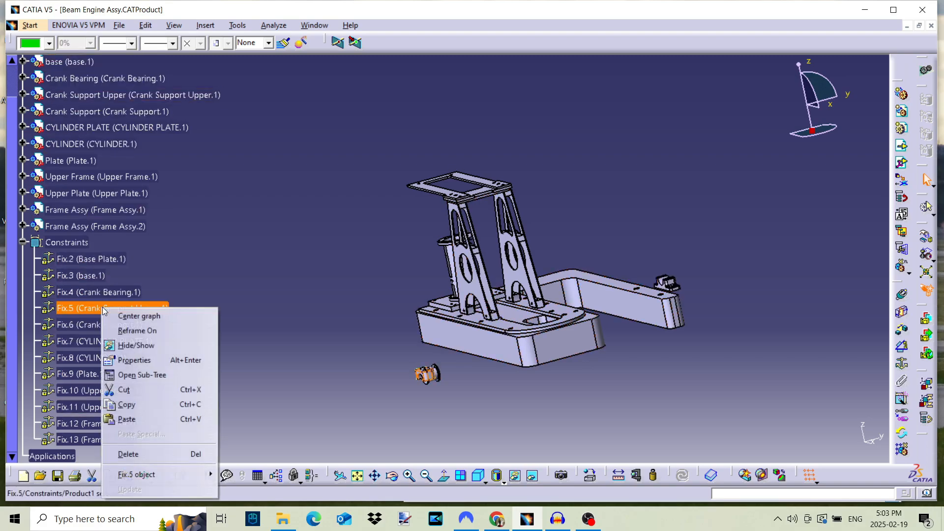
left_click(129, 455)
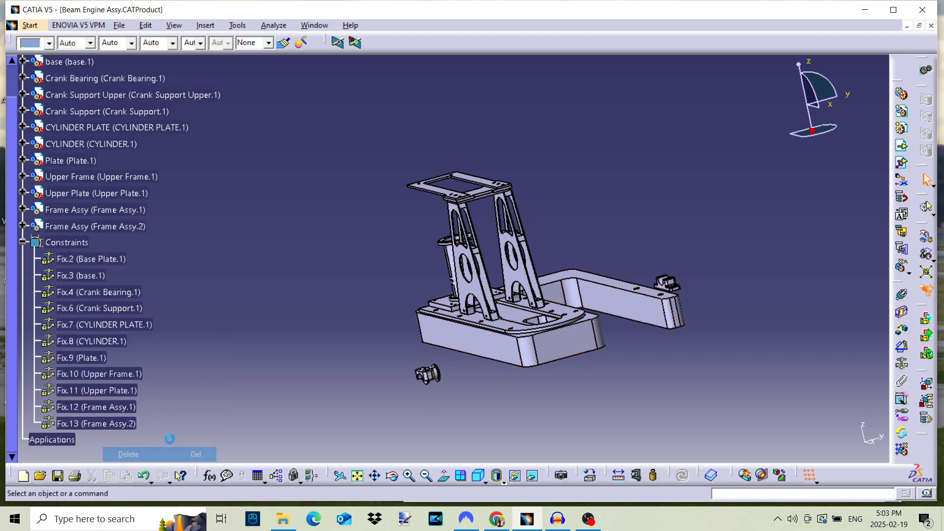
left_click(439, 374)
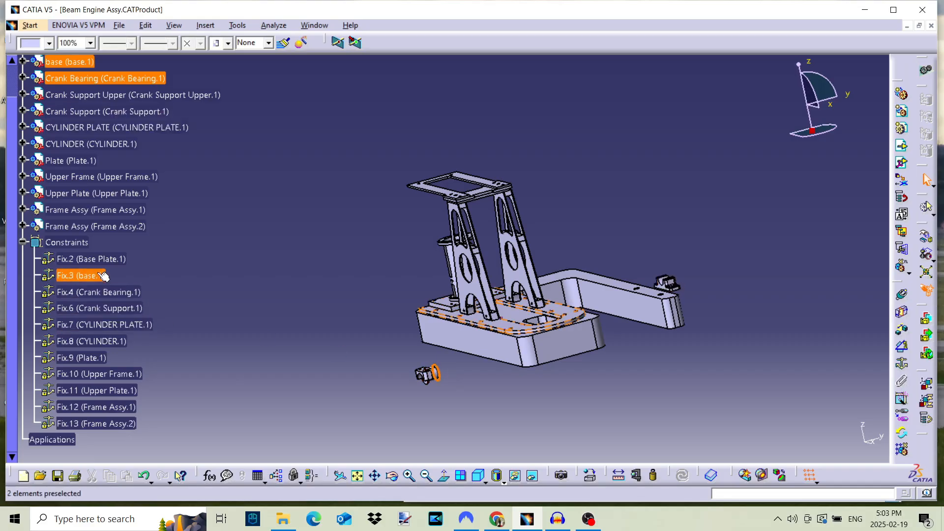
left_click(100, 299)
right_click(103, 299)
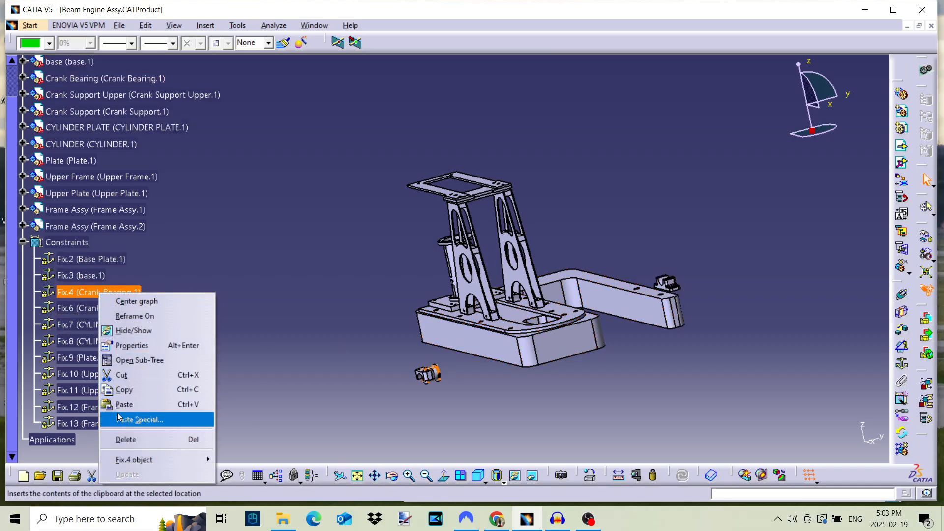
left_click(127, 439)
Snap the Crank Bearing's axis to the axis of the Crank Support's half bore.
middle_click_drag(308, 387, 396, 386)
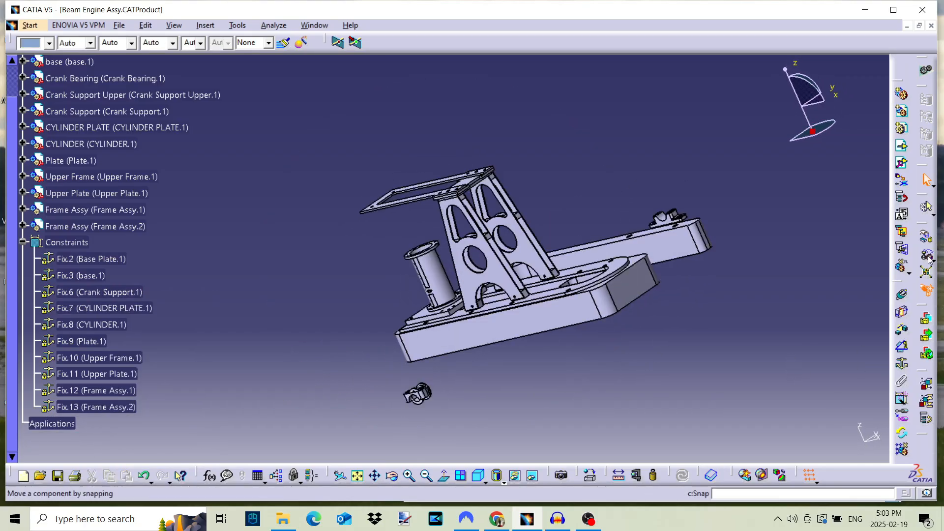
middle_click_drag(450, 405, 450, 327)
middle_click_drag(459, 402, 565, 142)
left_click(461, 407)
scroll(843, 202, "up", 1)
middle_click_drag(842, 200, 376, 529)
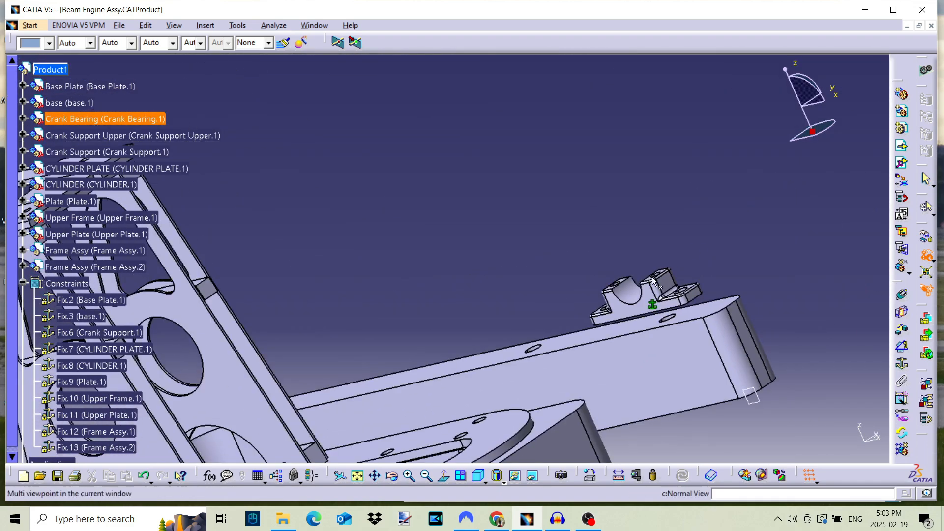
left_click(634, 297)
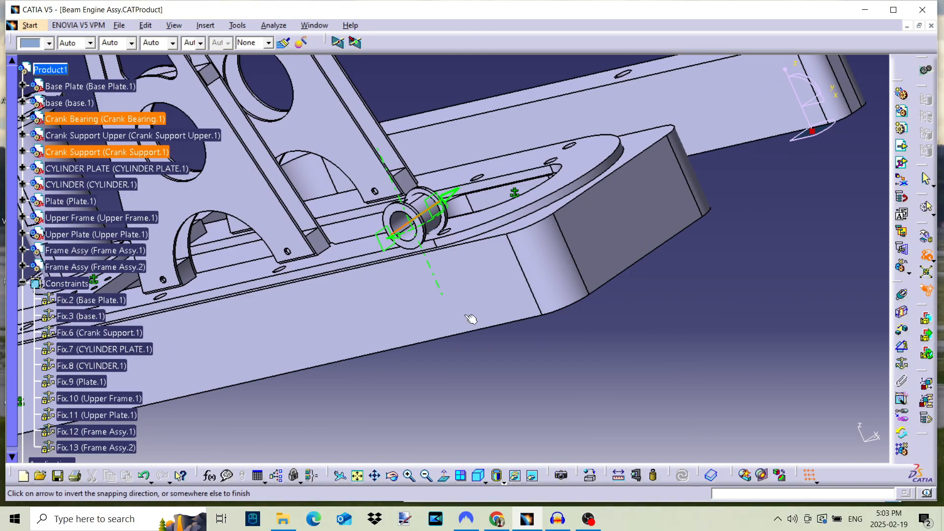
left_click(469, 293)
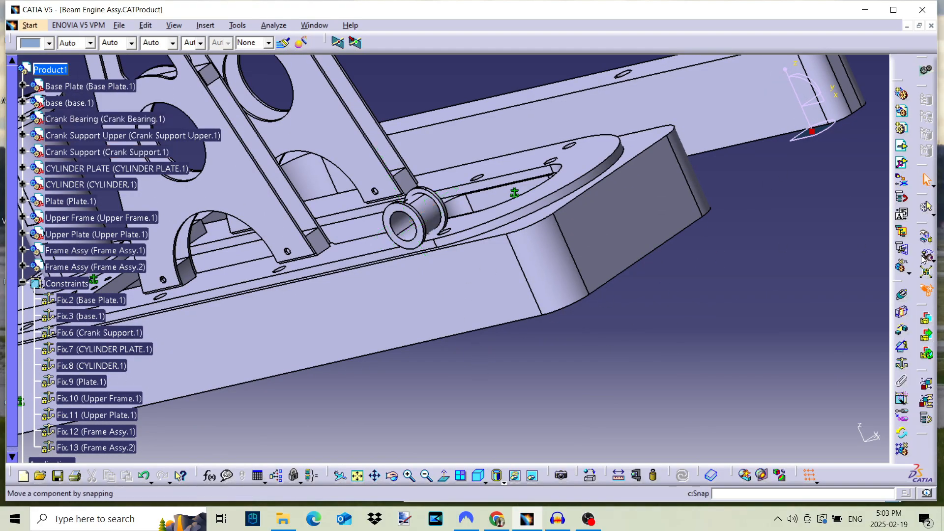
Snap the Crank Bearing's flange face to the side of the Crank Support so it sits in the half bore.
left_click(927, 205)
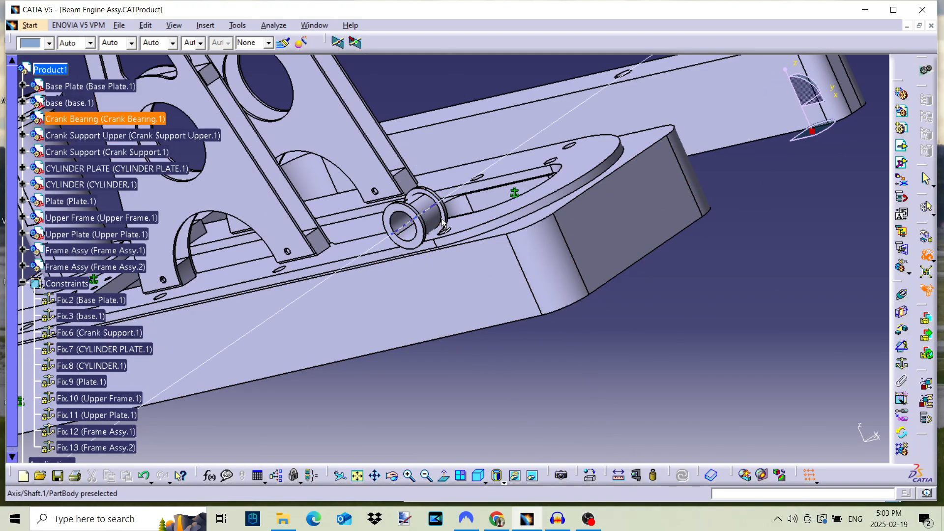
middle_click_drag(453, 230, 466, 129)
left_click(426, 136)
middle_click_drag(613, 96, 471, 138)
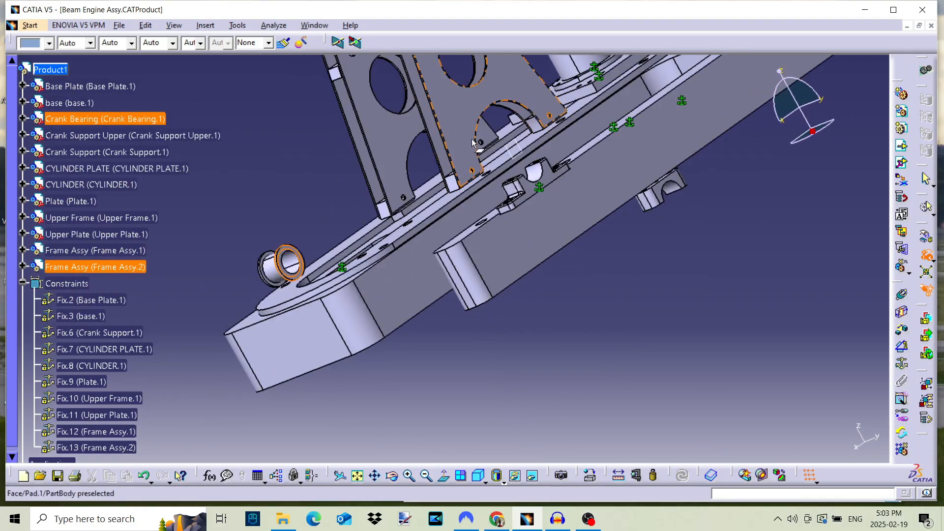
left_click(532, 192)
left_click(598, 263)
Snap the arched side face of the Crank Support Upper to the corresponding side face of the Crank Support.
middle_click_drag(599, 263, 435, 363)
middle_click_drag(682, 253, 579, 327)
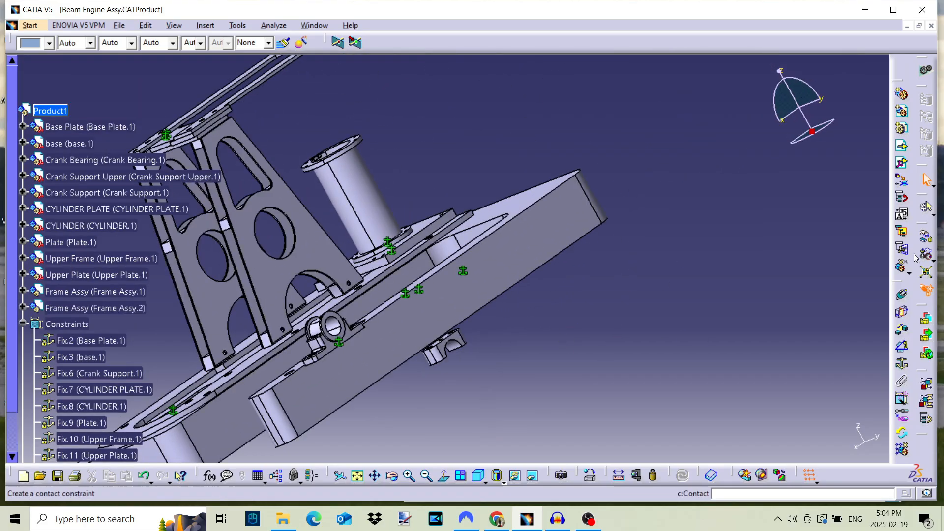
left_click(458, 341)
middle_click_drag(335, 328, 361, 241)
middle_click_drag(428, 316, 688, 123)
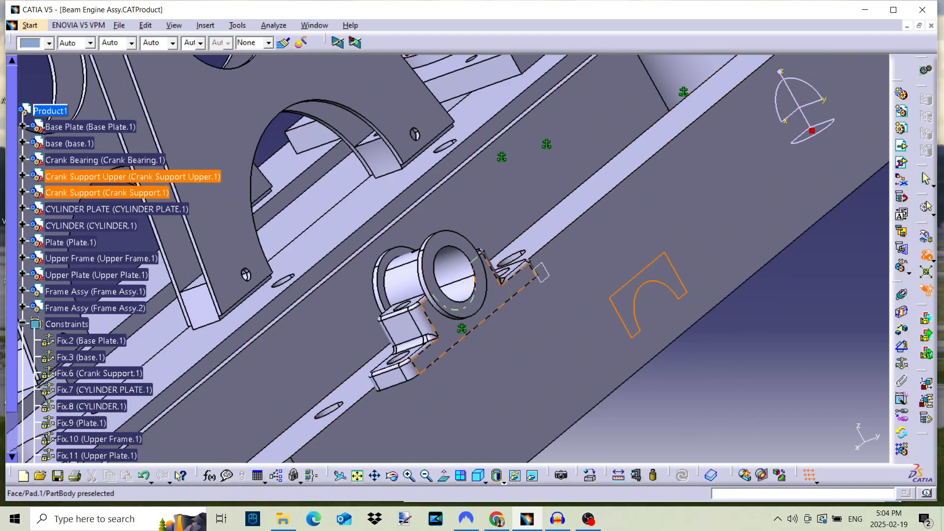
left_click(670, 358)
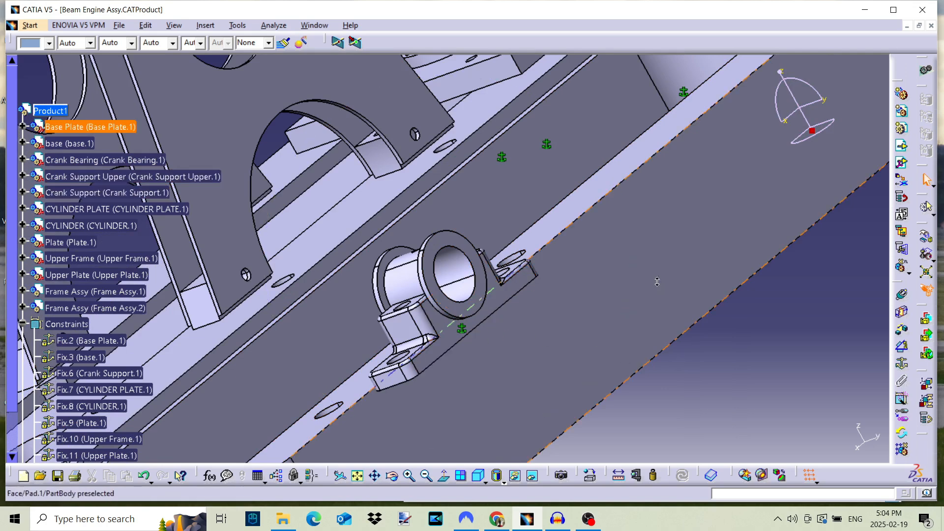
Snap the Crank Support Upper's bore axis to the common axis of the bearing and its lower support.
middle_click_drag(658, 284, 660, 397)
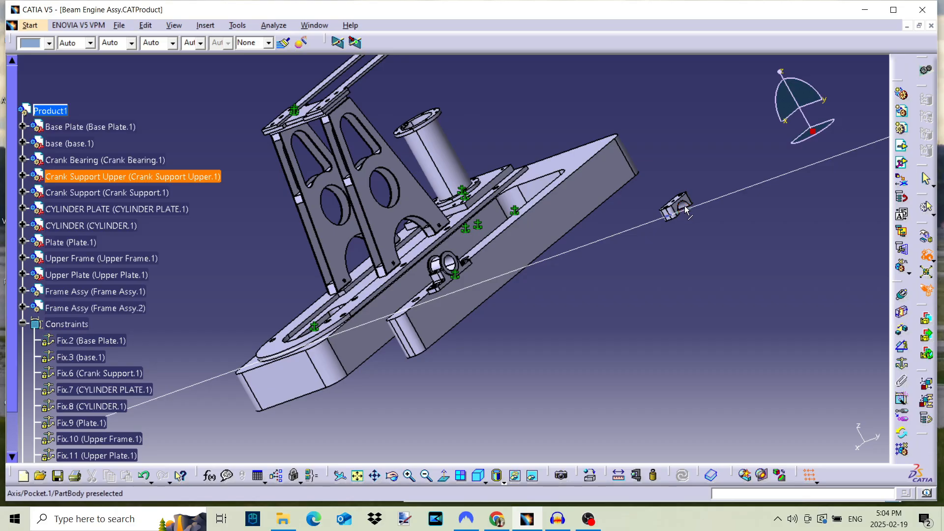
middle_click_drag(449, 265, 455, 280)
left_click(459, 270)
left_click(722, 354)
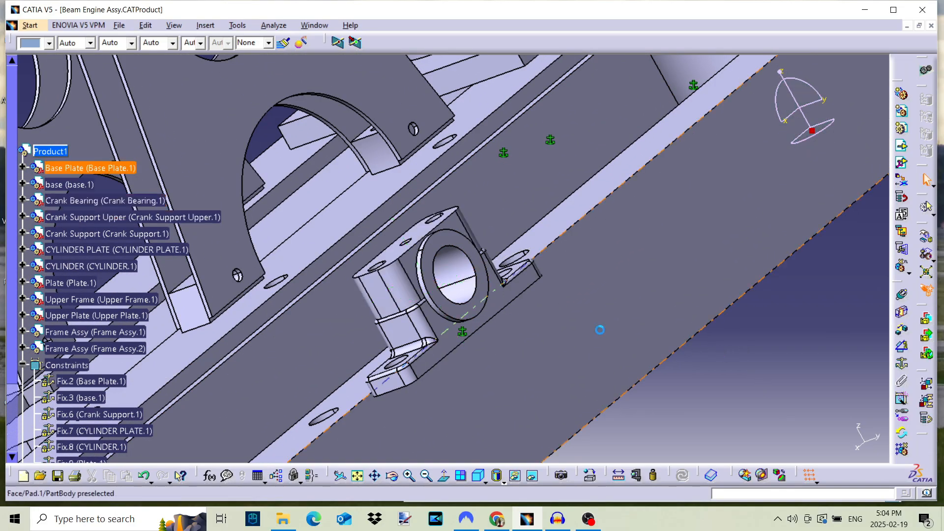
Delete the fix constraint of the Crank Support.
middle_click_drag(443, 275, 510, 348)
middle_click_drag(642, 374, 453, 179)
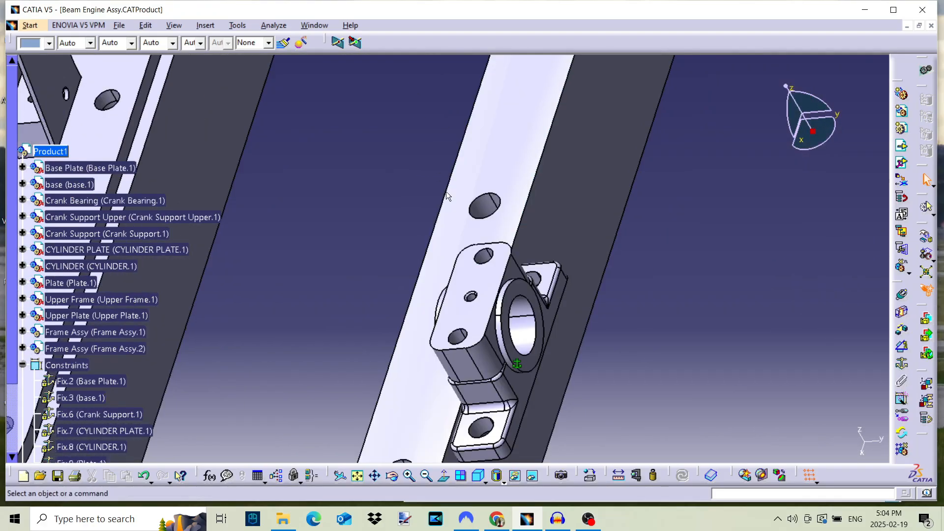
middle_click(469, 339)
middle_click_drag(410, 301, 501, 290)
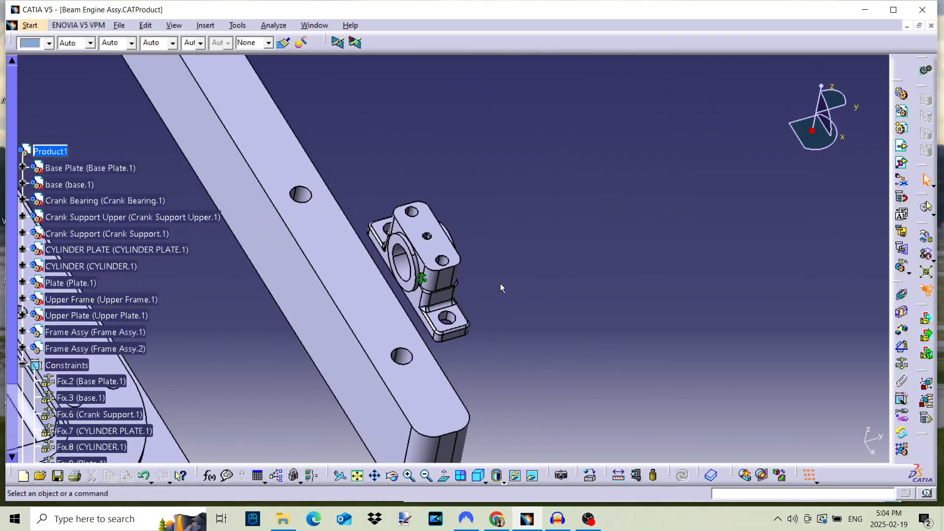
middle_click_drag(548, 333, 539, 270)
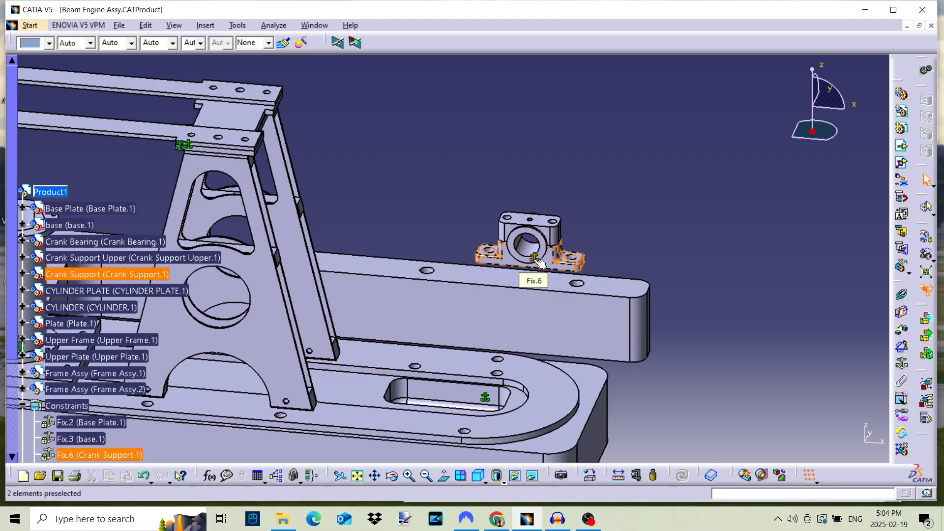
right_click(541, 264)
left_click(565, 408)
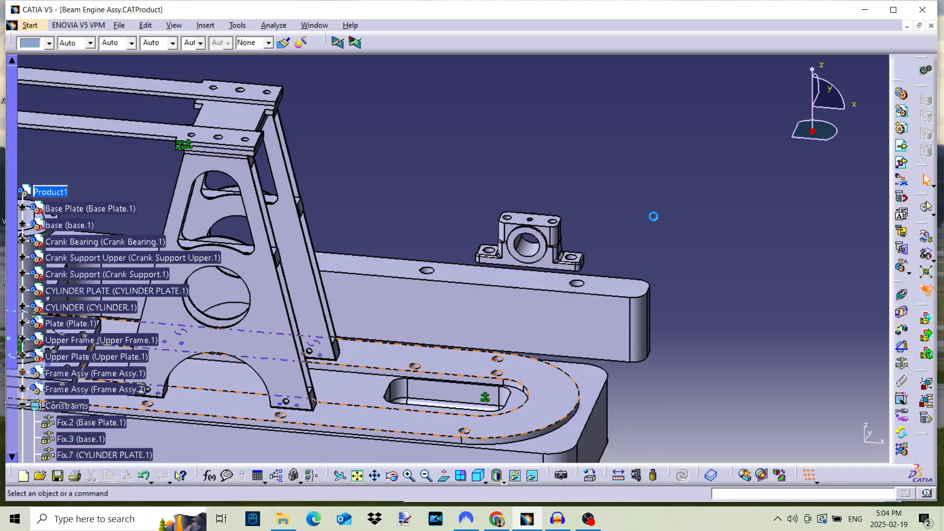
Hide the assembly's constraints and collapse their branch in the specification tree.
middle_click_drag(628, 194, 651, 279, "ctrl")
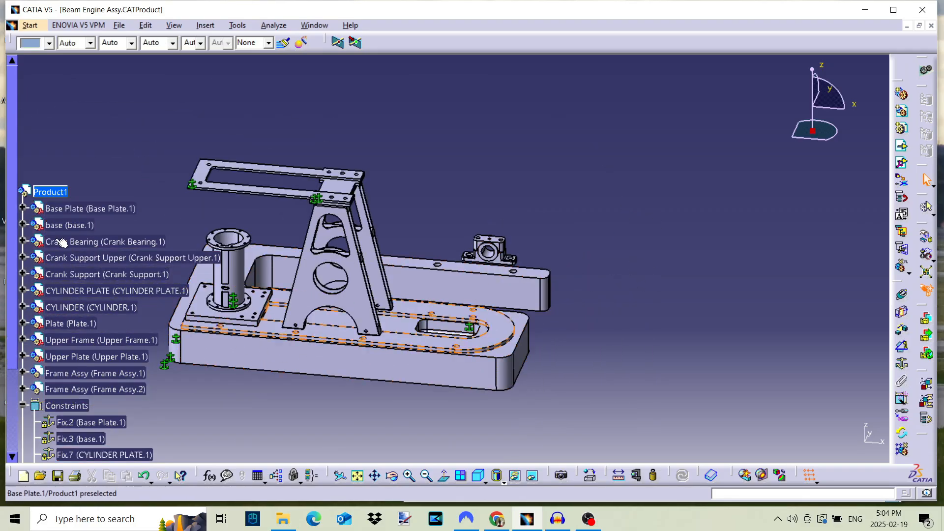
scroll(161, 422, "down", 3)
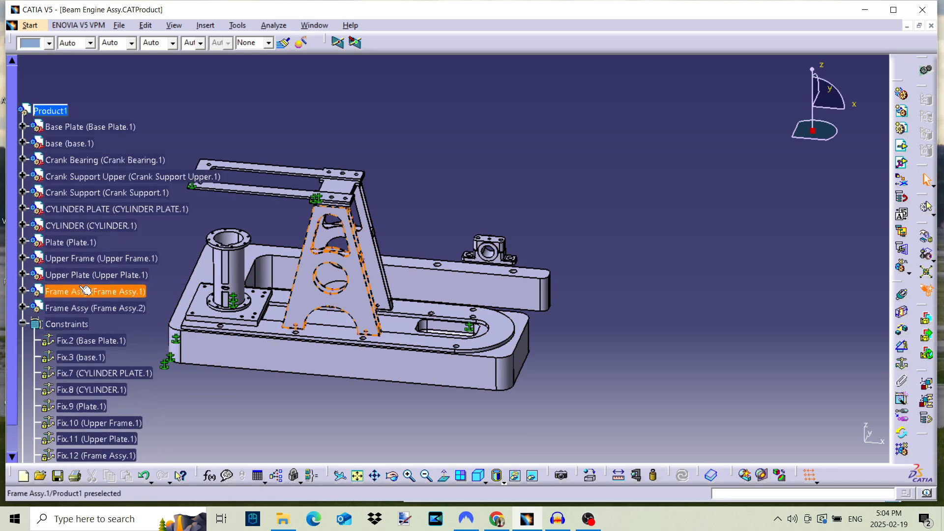
right_click(100, 318)
left_click(102, 361)
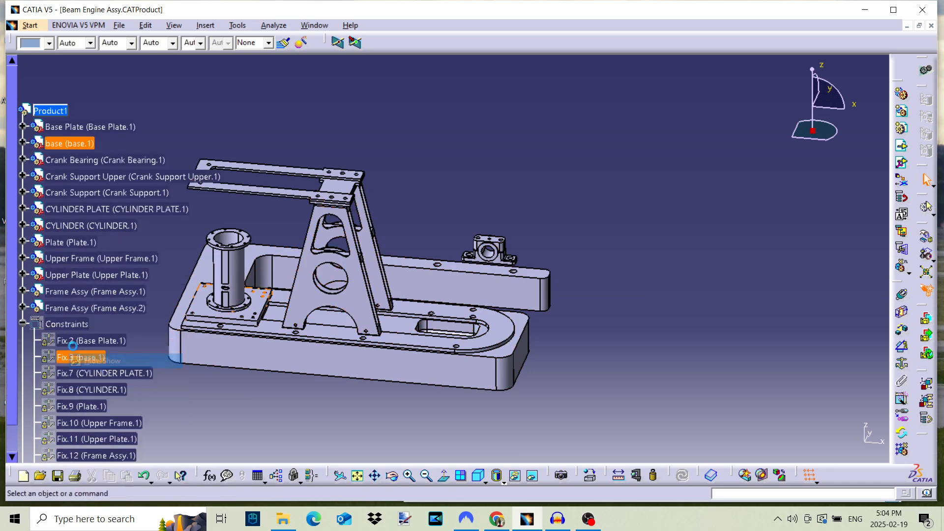
left_click(23, 325)
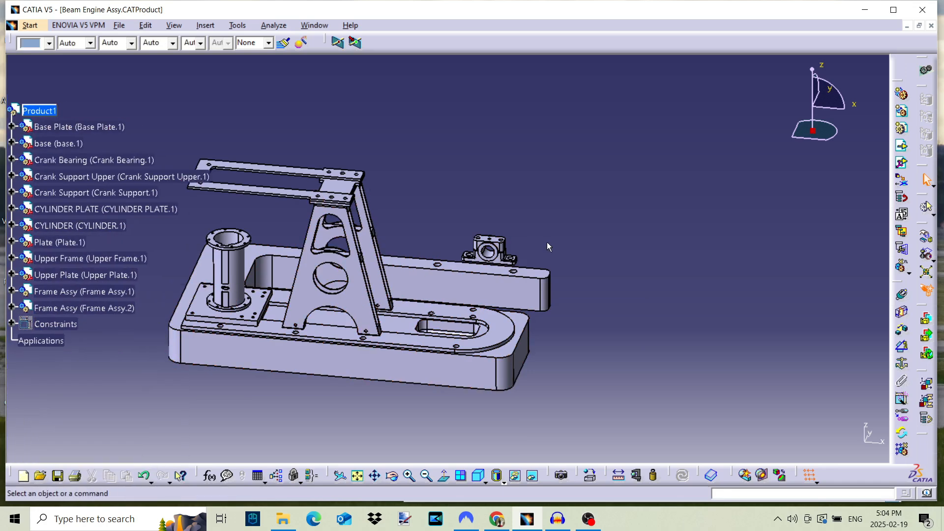
middle_click_drag(548, 243, 617, 300)
middle_click_drag(426, 264, 492, 265)
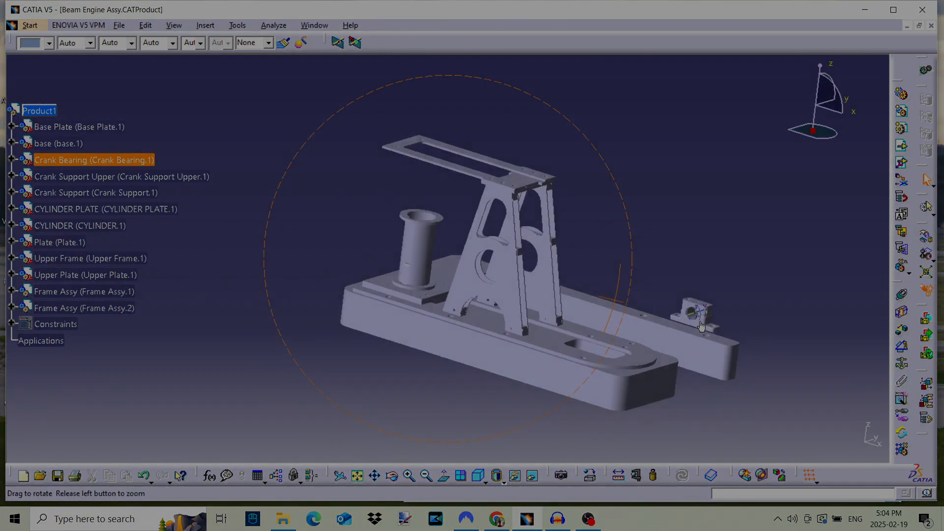